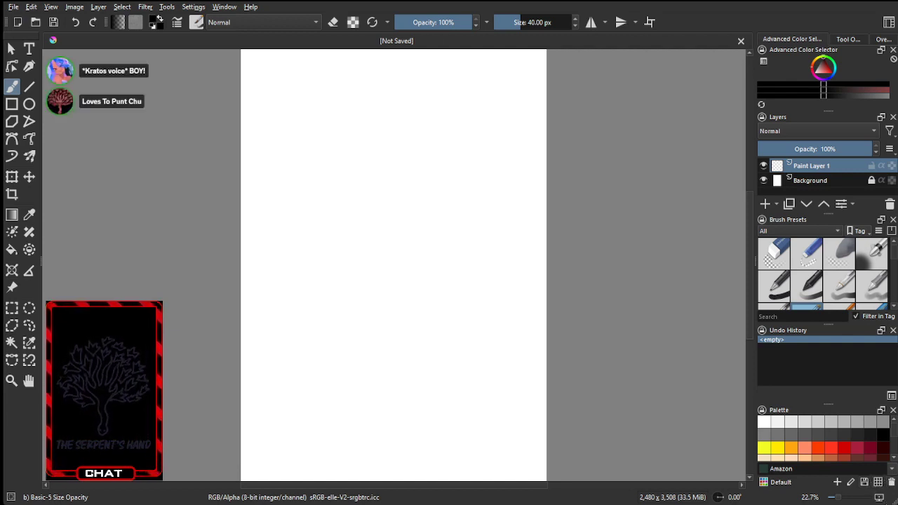
Move the Tool Options docker out of the colour selector and Overview group and tab it with Brush Presets
click(848, 40)
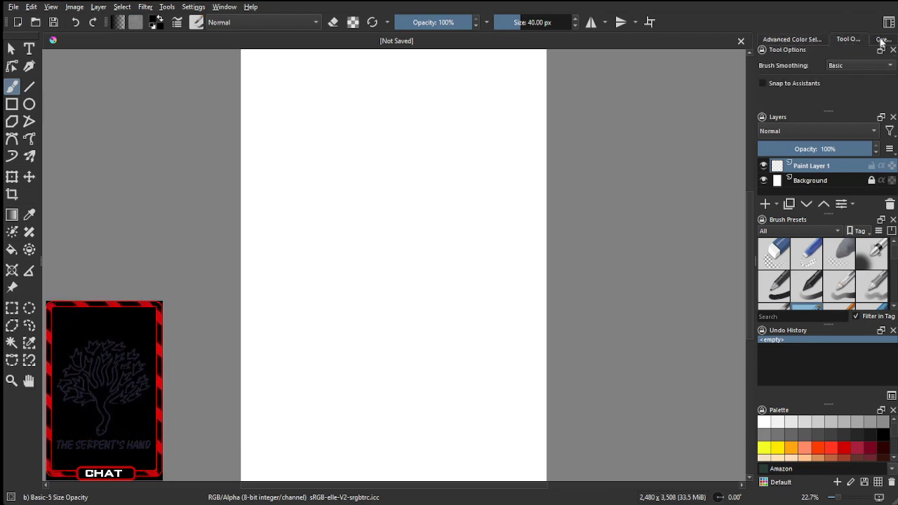
click(881, 42)
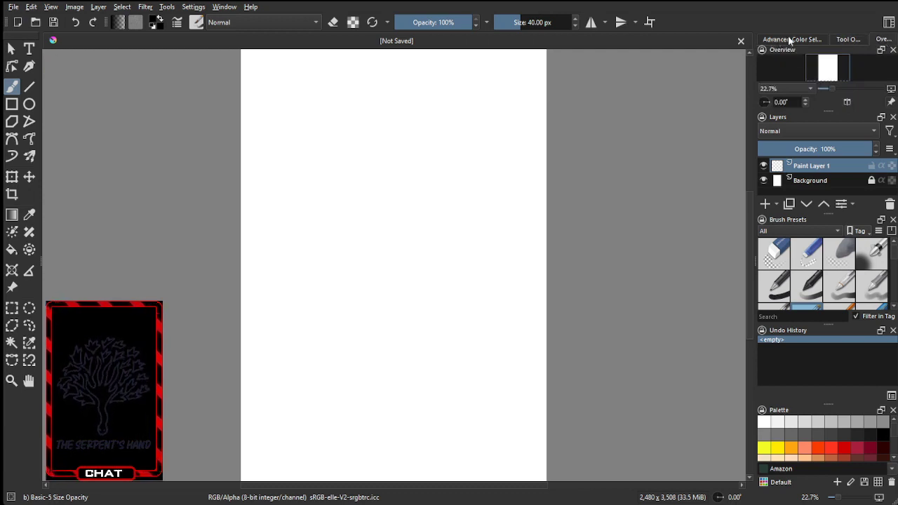
click(850, 40)
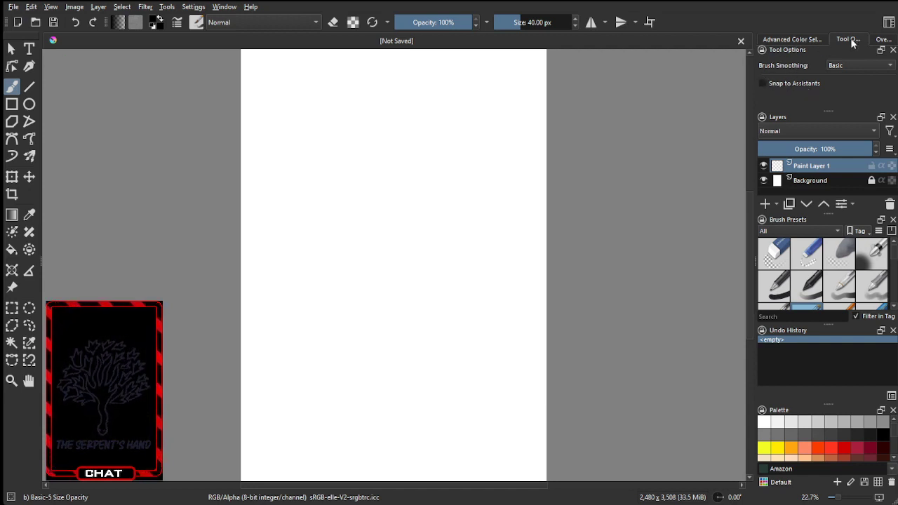
mouse_move(843, 45)
mouse_down()
mouse_move(778, 45)
mouse_move(887, 42)
mouse_move(848, 43)
mouse_up()
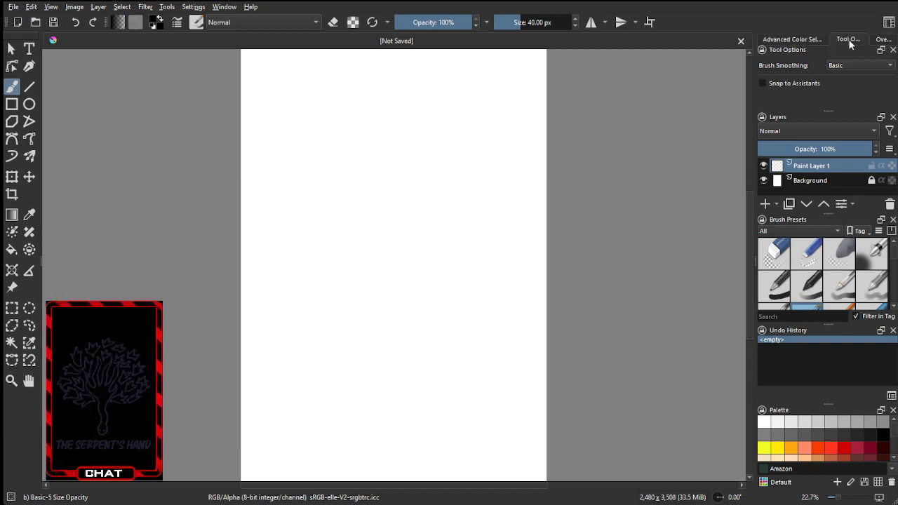
drag(793, 51, 670, 217)
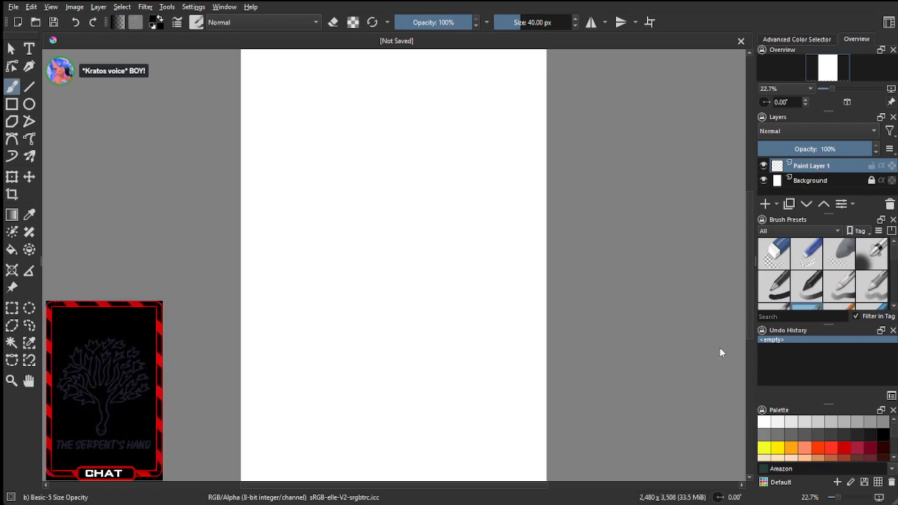
mouse_move(793, 219)
mouse_down()
mouse_move(788, 194)
mouse_move(818, 273)
mouse_move(807, 216)
mouse_move(800, 203)
mouse_move(808, 284)
mouse_move(791, 257)
mouse_up()
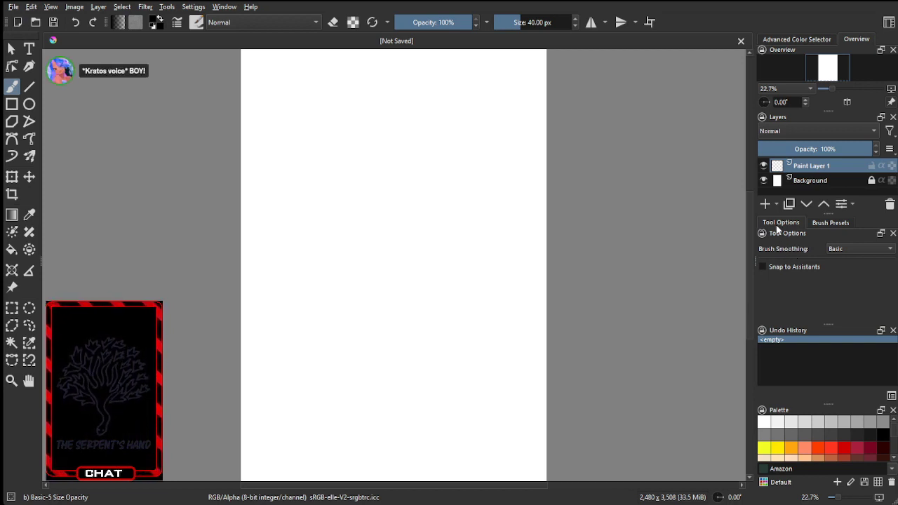
Undock the Undo History docker and tab it with Layers, leaving Undo History in front
double_click(783, 330)
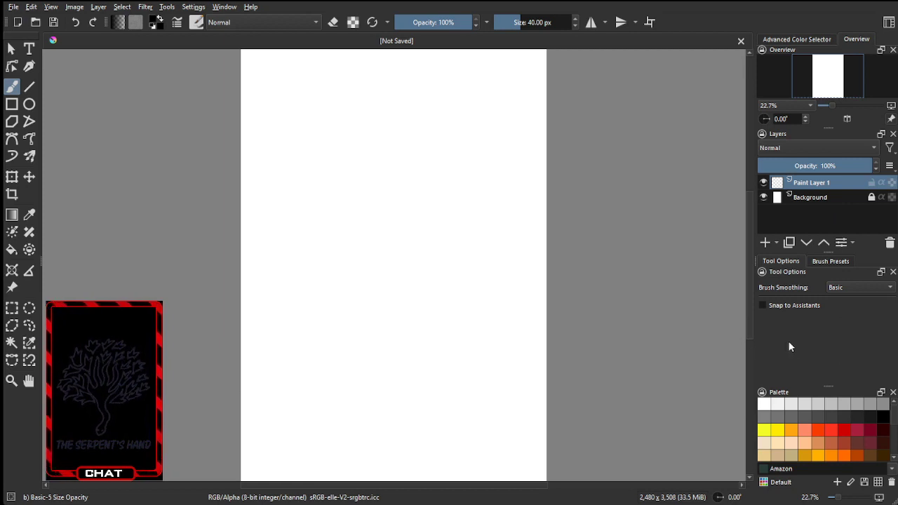
drag(779, 342, 764, 294)
drag(842, 243, 787, 153)
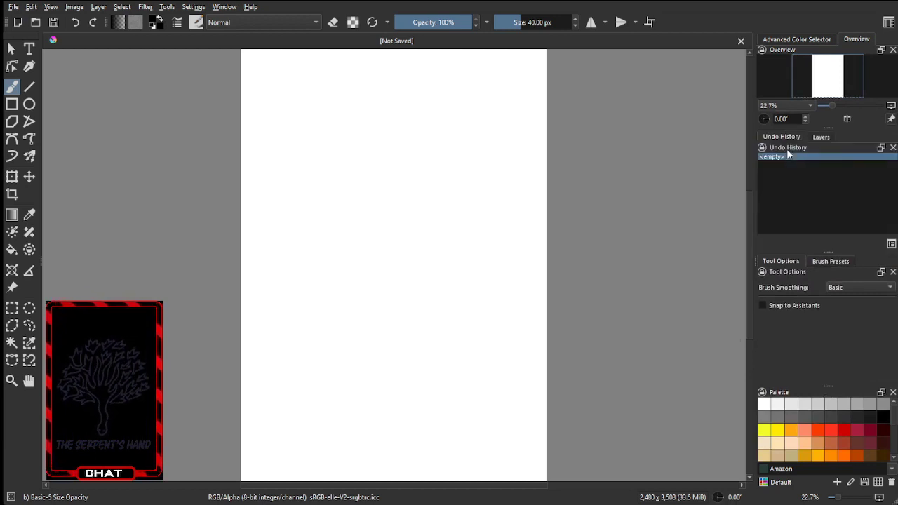
click(822, 136)
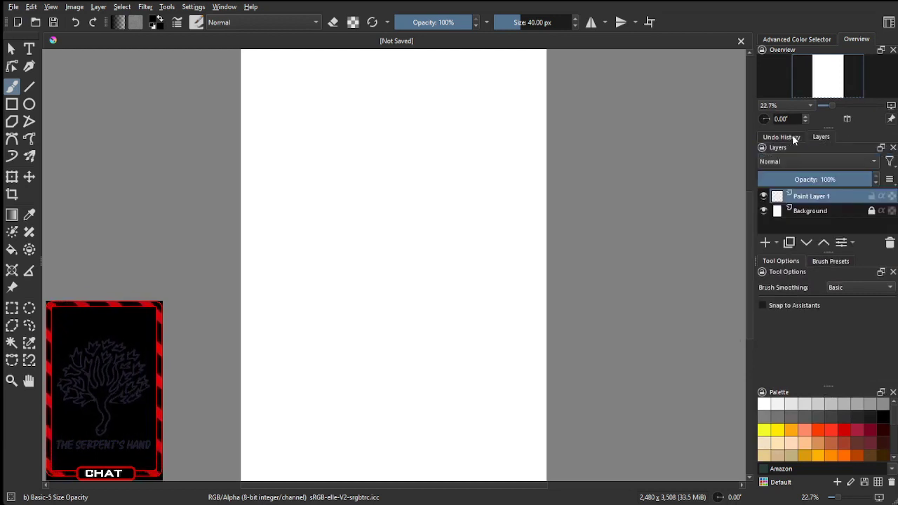
click(790, 137)
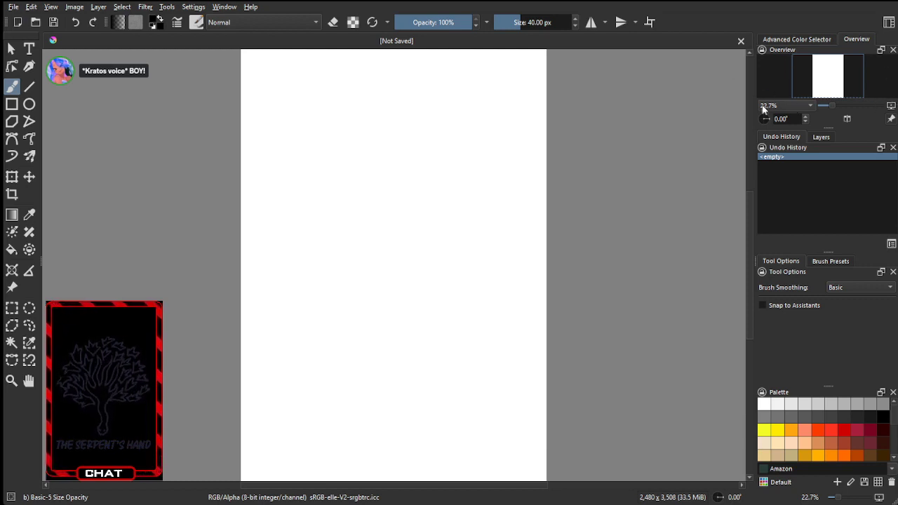
Make the Overview docker taller and rebalance the heights of the dockers stacked below it
drag(829, 128, 845, 275)
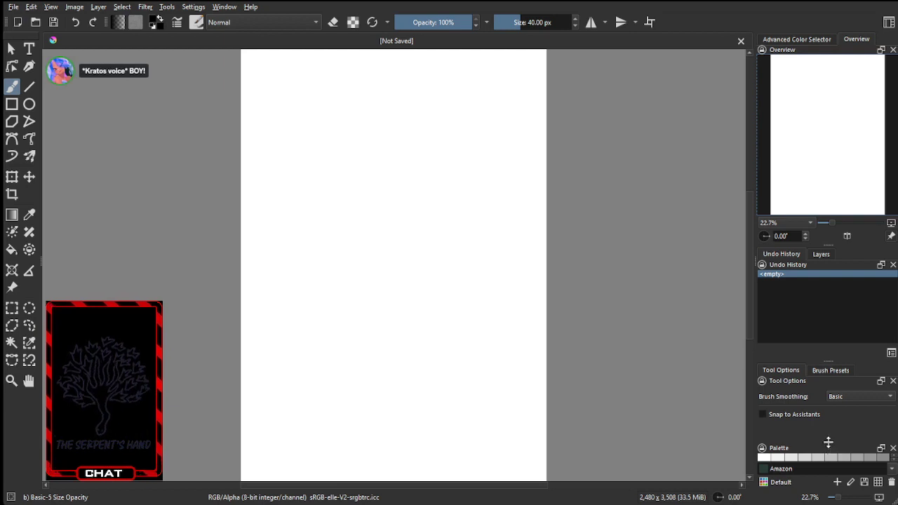
drag(829, 441, 826, 382)
drag(828, 301, 828, 327)
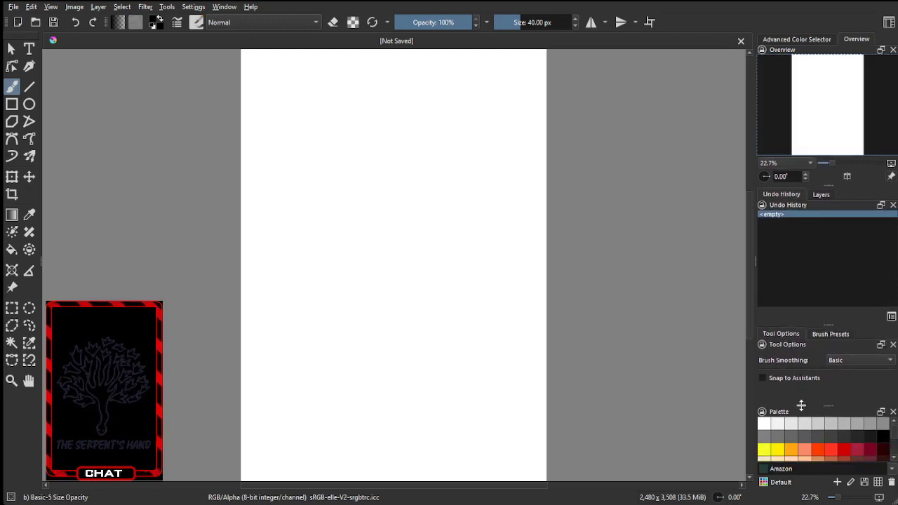
Tab the Palette docker with Tool Options and Brush Presets, with Brush Presets ordered first and shown in front
mouse_move(773, 415)
mouse_down()
mouse_move(815, 384)
mouse_move(896, 349)
mouse_move(854, 390)
mouse_move(846, 421)
mouse_move(817, 401)
mouse_move(769, 407)
mouse_up()
drag(860, 400, 783, 406)
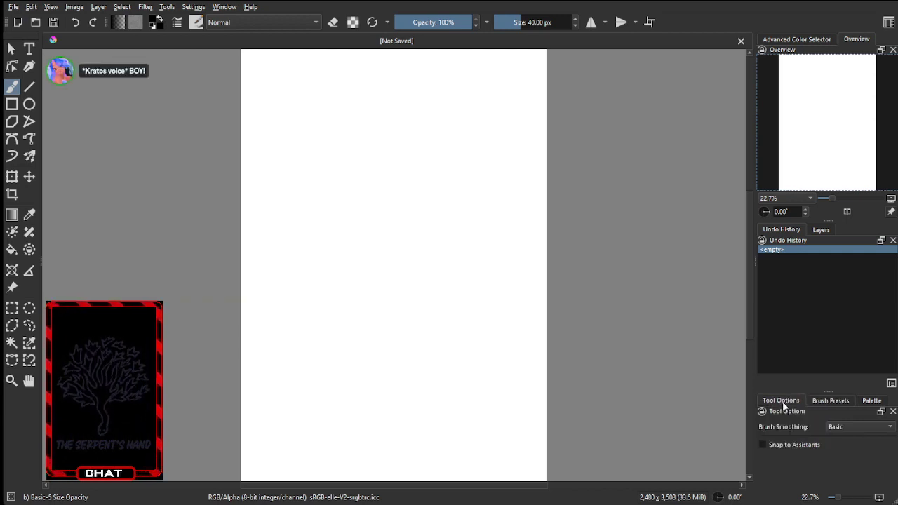
drag(784, 406, 820, 401)
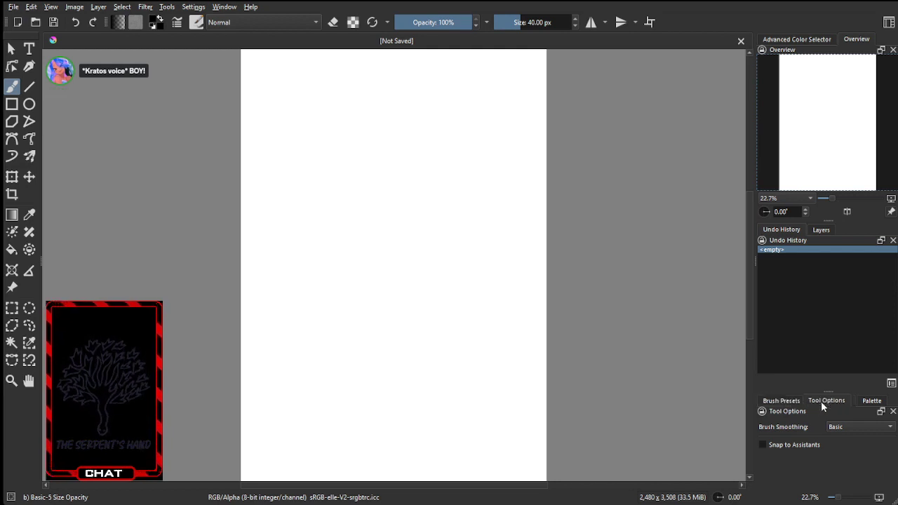
click(780, 405)
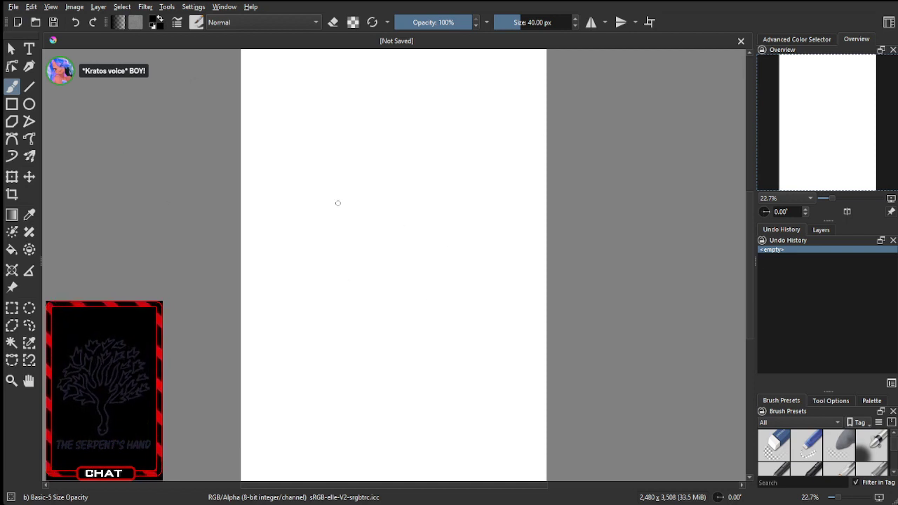
Paint a closed blob with a dot inside near the canvas's left edge and undo both strokes
mouse_move(287, 281)
mouse_down()
mouse_move(281, 331)
mouse_move(317, 296)
mouse_move(289, 284)
mouse_up()
click(282, 309)
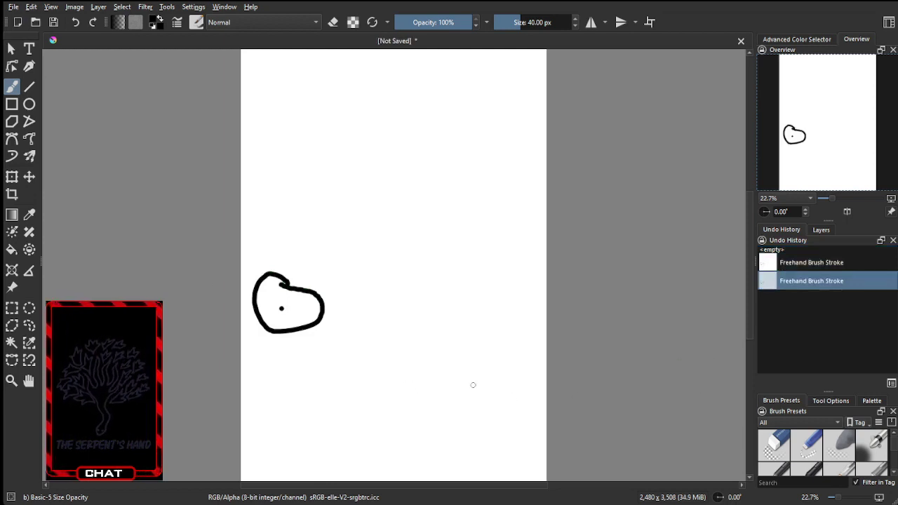
click(75, 21)
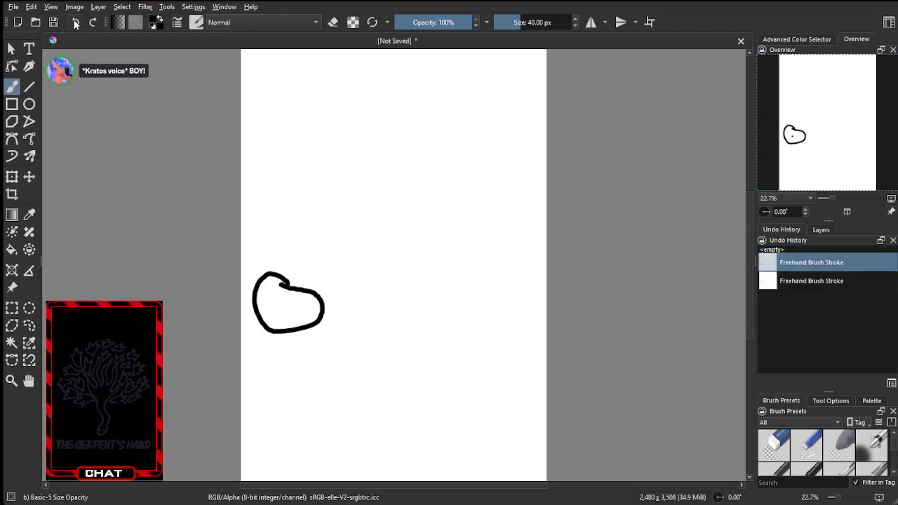
click(75, 22)
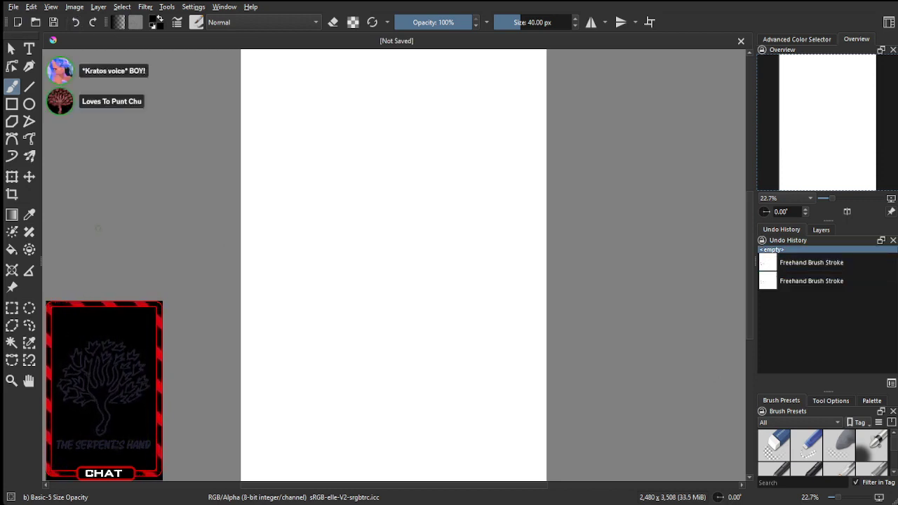
Paint a frowning face of two dot eyes and a curved mouth, and undo all three strokes
click(326, 158)
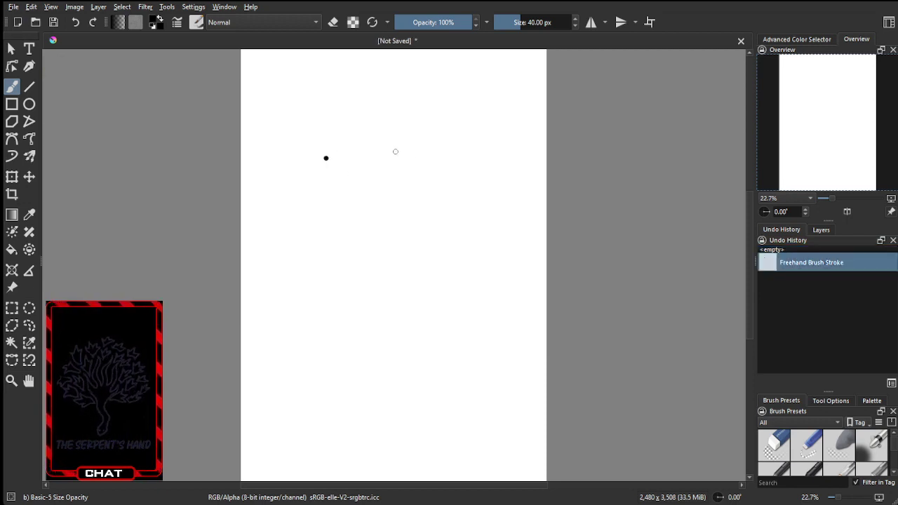
click(436, 157)
mouse_move(290, 255)
mouse_down()
mouse_move(360, 230)
mouse_move(441, 239)
mouse_move(468, 260)
mouse_up()
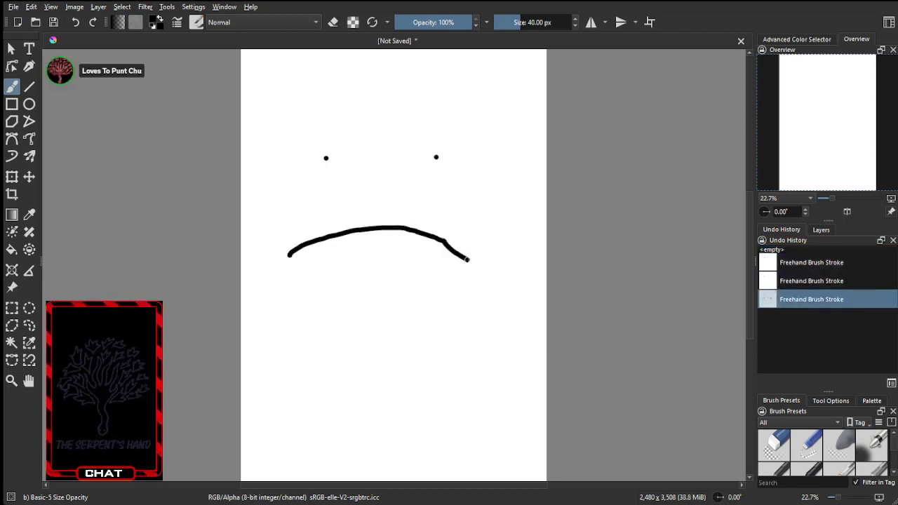
click(77, 23)
click(77, 23)
click(78, 24)
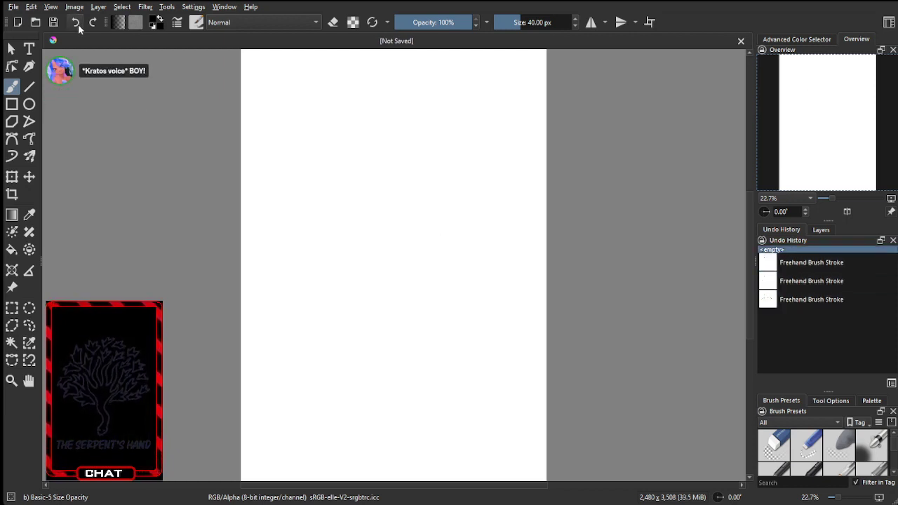
Paint a smiling face with two widely spaced dot eyes and an upward-curving mouth on the upper half of the canvas
click(312, 157)
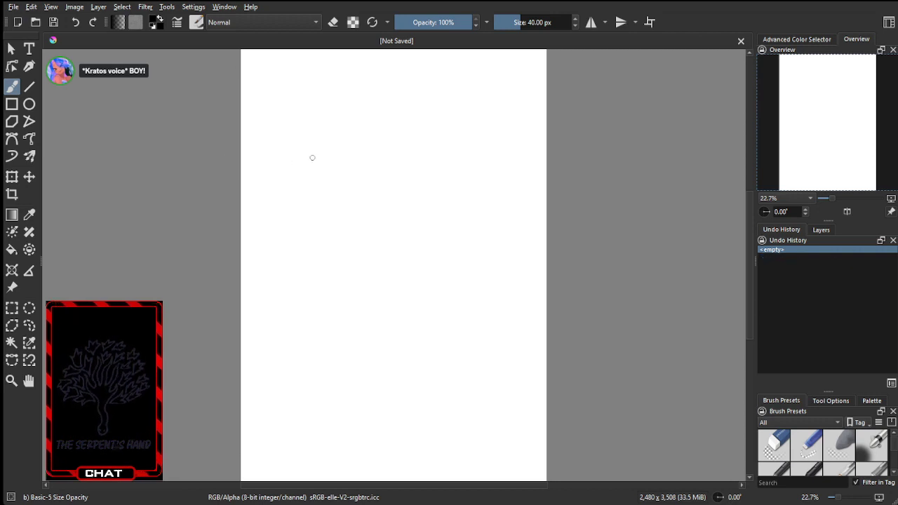
click(481, 159)
mouse_move(307, 227)
mouse_down()
mouse_move(344, 251)
mouse_move(484, 239)
mouse_up()
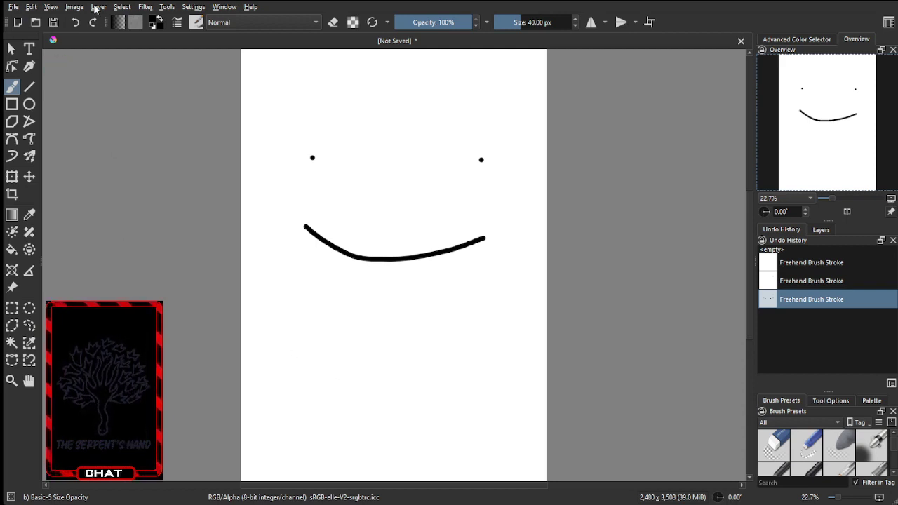
Handwrite the word "no" beneath the smile and undo both letter strokes
mouse_move(305, 316)
mouse_down()
mouse_move(311, 391)
mouse_move(334, 328)
mouse_move(364, 385)
mouse_up()
mouse_move(445, 344)
mouse_down()
mouse_move(386, 366)
mouse_move(457, 353)
mouse_up()
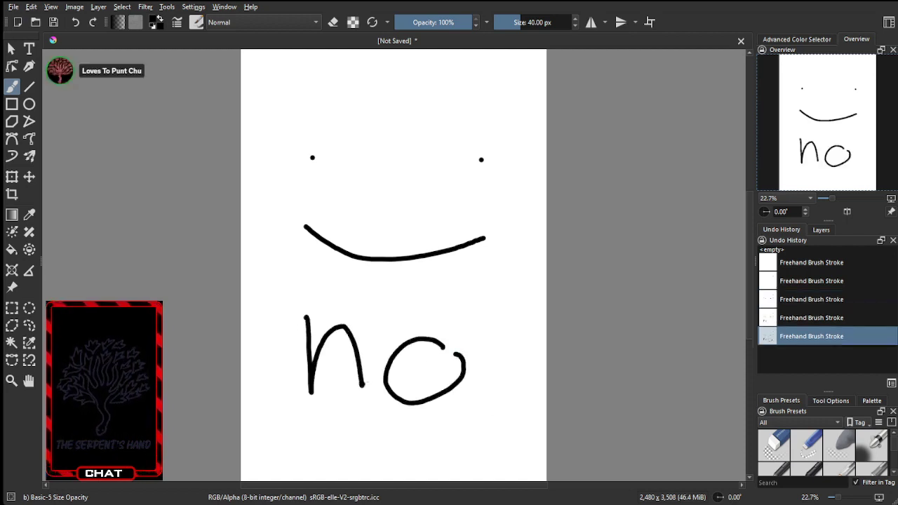
click(76, 22)
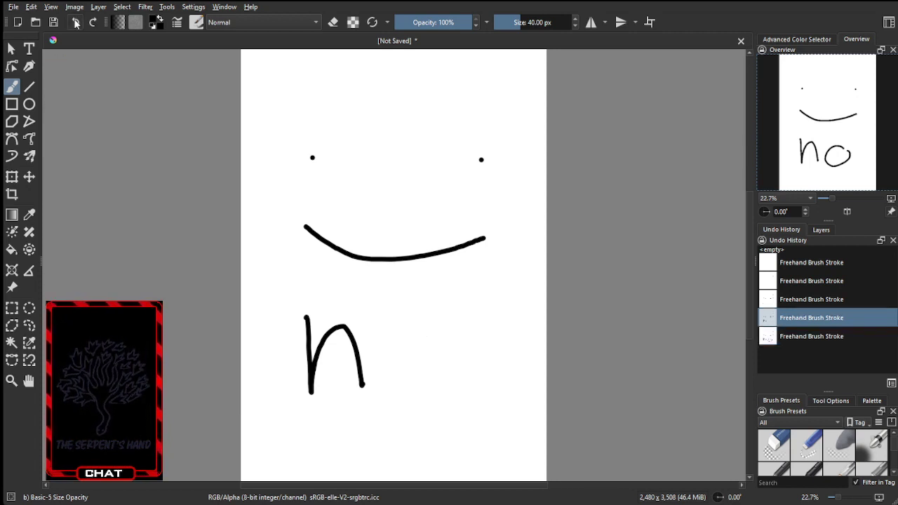
click(76, 21)
Undo the smile stroke and paint a wide arched frown beneath the two eyes instead
click(76, 21)
mouse_move(324, 273)
mouse_down()
mouse_move(437, 205)
mouse_move(472, 234)
mouse_move(490, 276)
mouse_up()
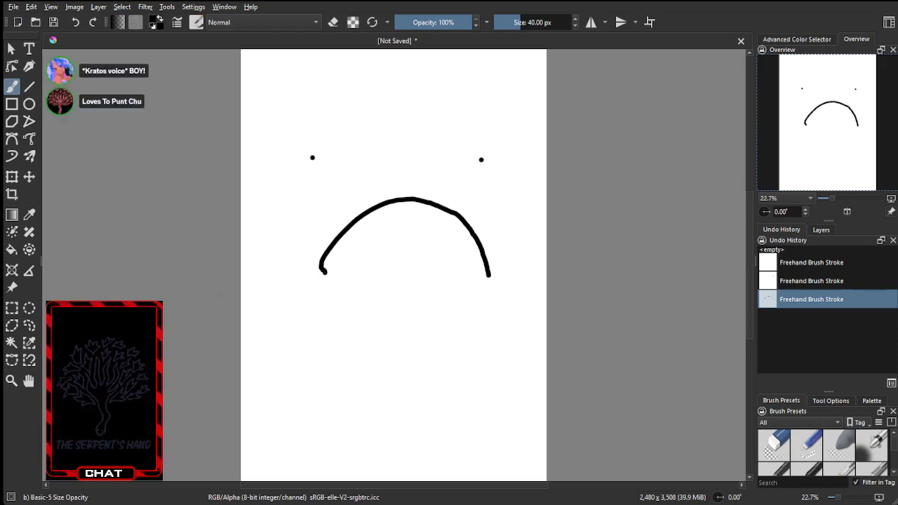
Widen the toolbox so that its tools are arranged in four columns
drag(41, 264, 139, 259)
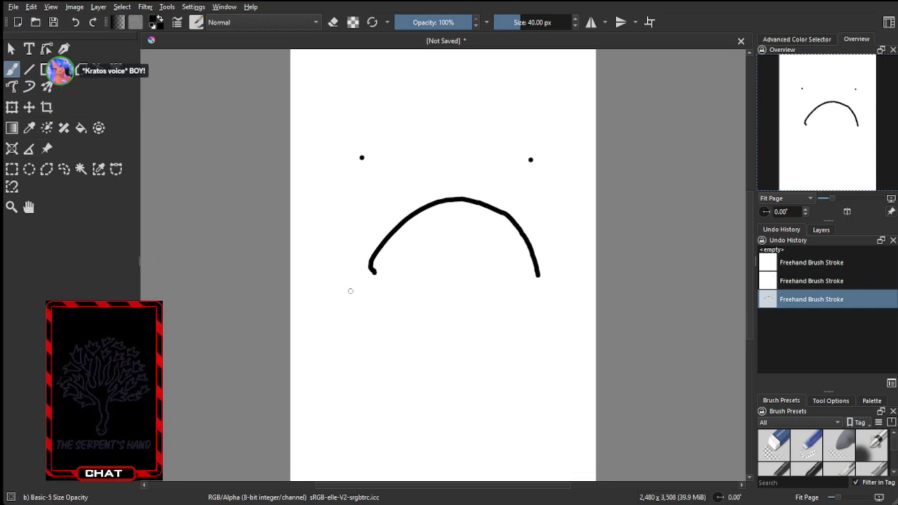
drag(138, 262, 88, 268)
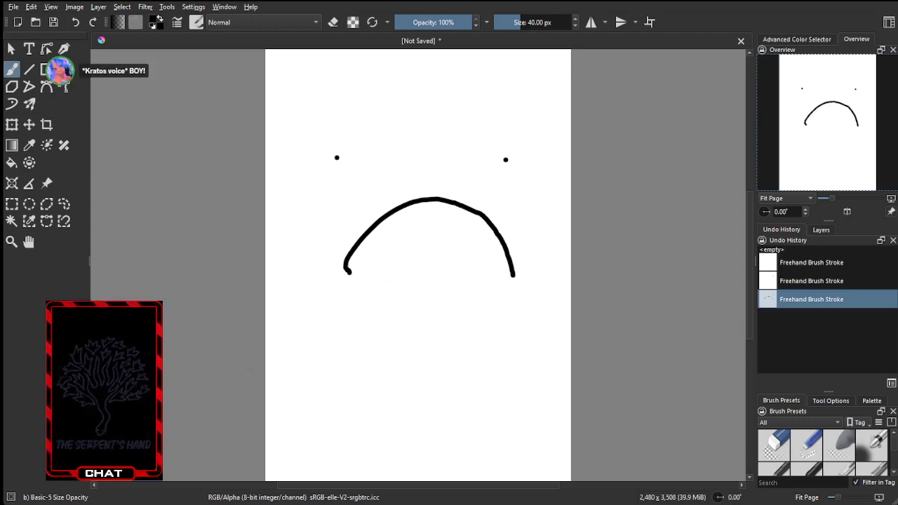
Outline the frown with the Freehand Selection tool, undoing the first tight outline and redrawing it with a wider margin
click(12, 222)
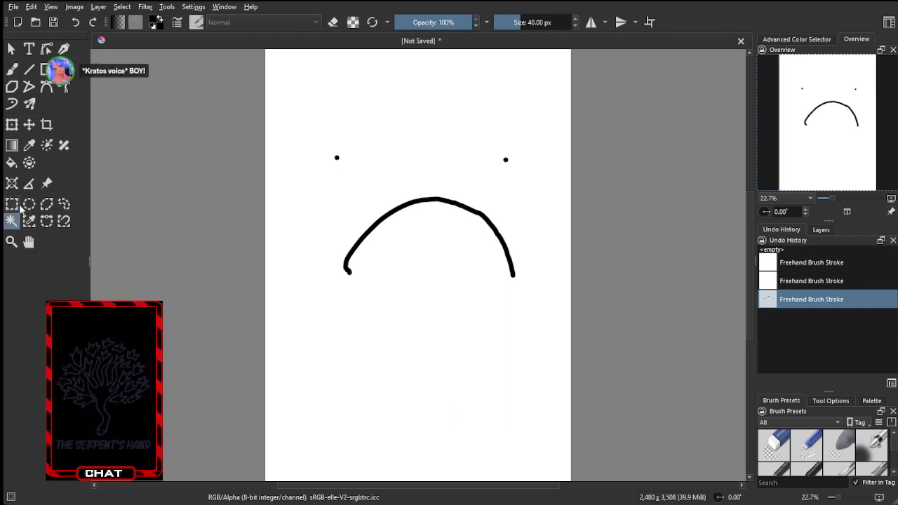
click(67, 204)
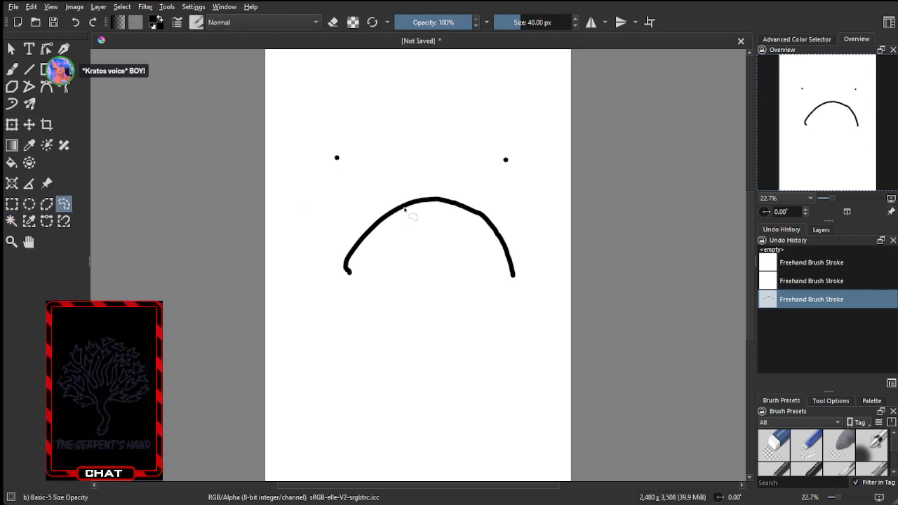
mouse_move(462, 194)
mouse_down()
mouse_move(423, 190)
mouse_move(369, 210)
mouse_move(344, 280)
mouse_move(353, 297)
mouse_move(467, 305)
mouse_move(527, 282)
mouse_move(512, 242)
mouse_move(449, 190)
mouse_up()
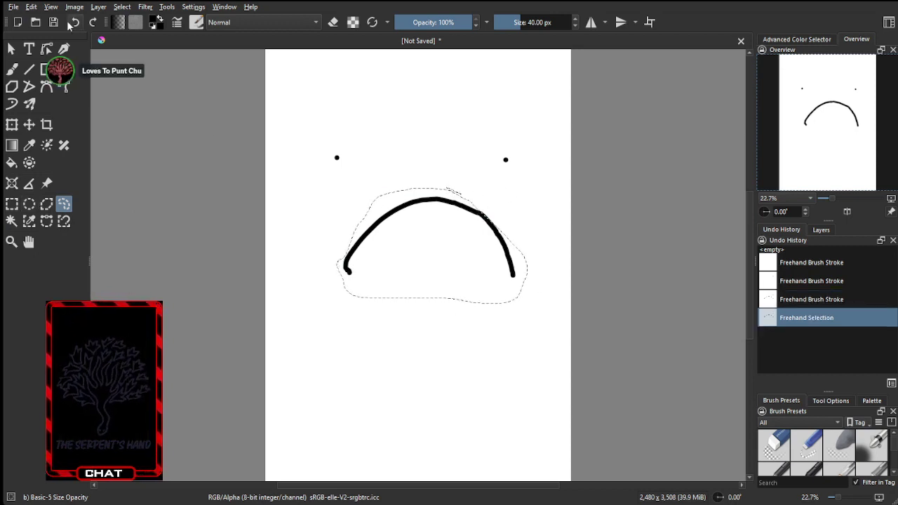
click(75, 22)
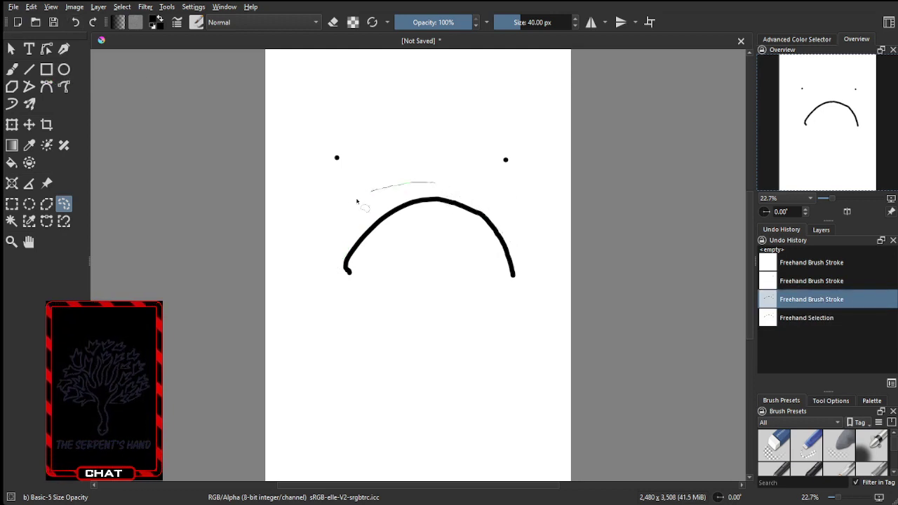
mouse_move(356, 202)
mouse_down()
mouse_move(320, 279)
mouse_move(369, 318)
mouse_move(493, 312)
mouse_move(550, 294)
mouse_move(545, 251)
mouse_move(476, 198)
mouse_move(428, 184)
mouse_up()
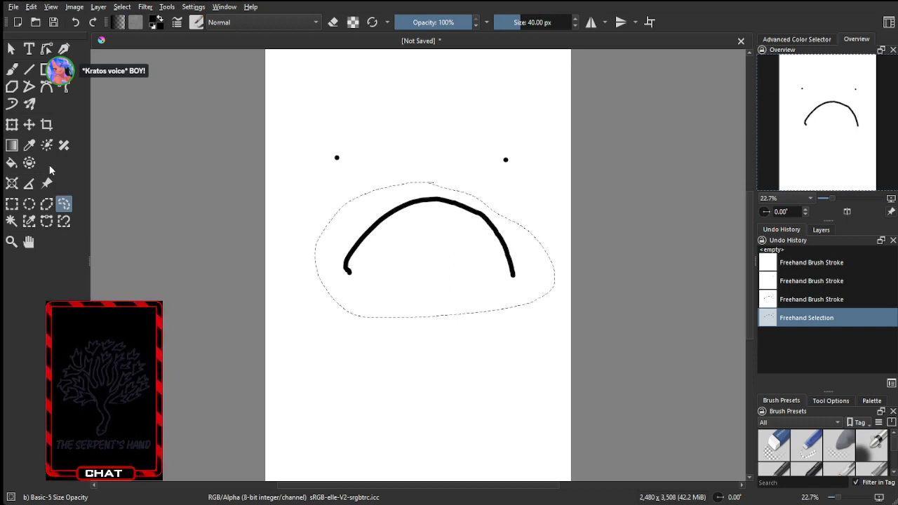
Rotate the selected frown about 90 degrees clockwise with the Transform tool, apply it and return to the Freehand Brush
click(12, 125)
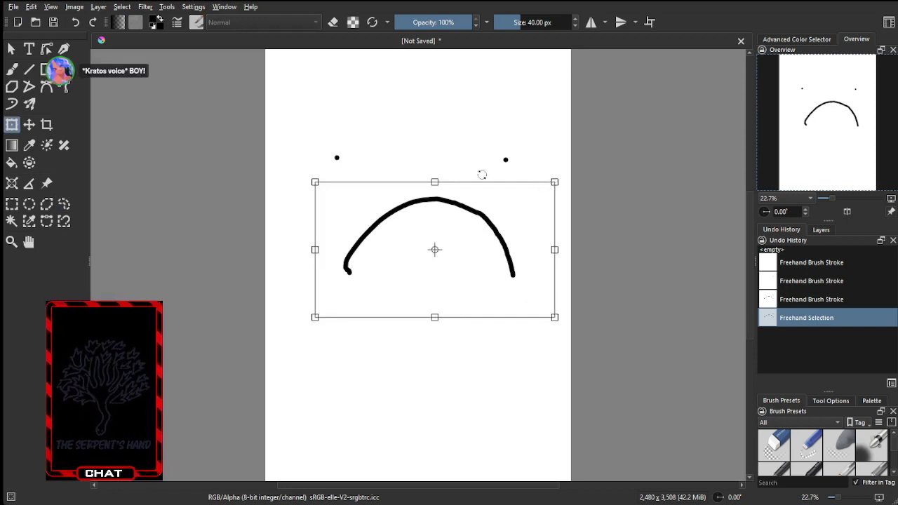
mouse_move(477, 170)
mouse_down()
mouse_move(366, 148)
mouse_move(274, 175)
mouse_move(270, 291)
mouse_move(400, 351)
mouse_move(378, 351)
mouse_move(571, 297)
mouse_move(567, 329)
mouse_up()
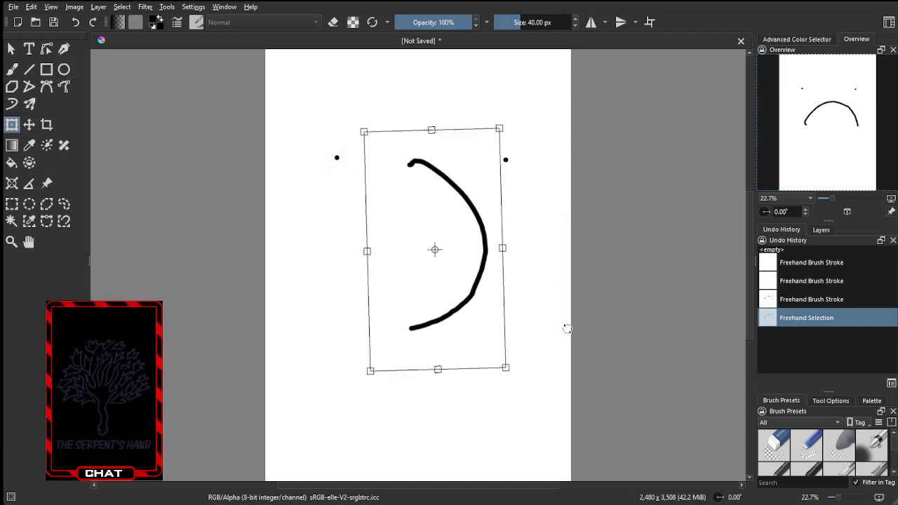
click(12, 69)
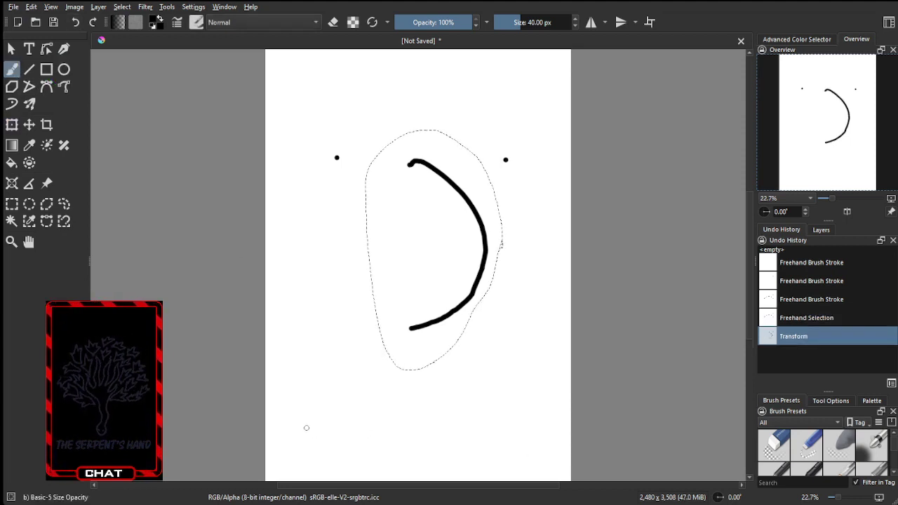
Try to paint brush dabs outside the selection and on its upper edge, running Reselect in between
click(340, 379)
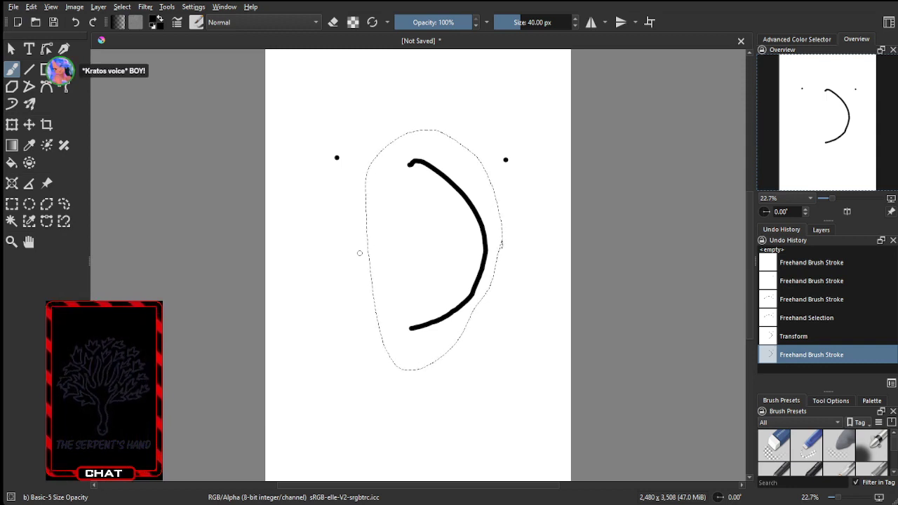
key(ctrl+shift+d)
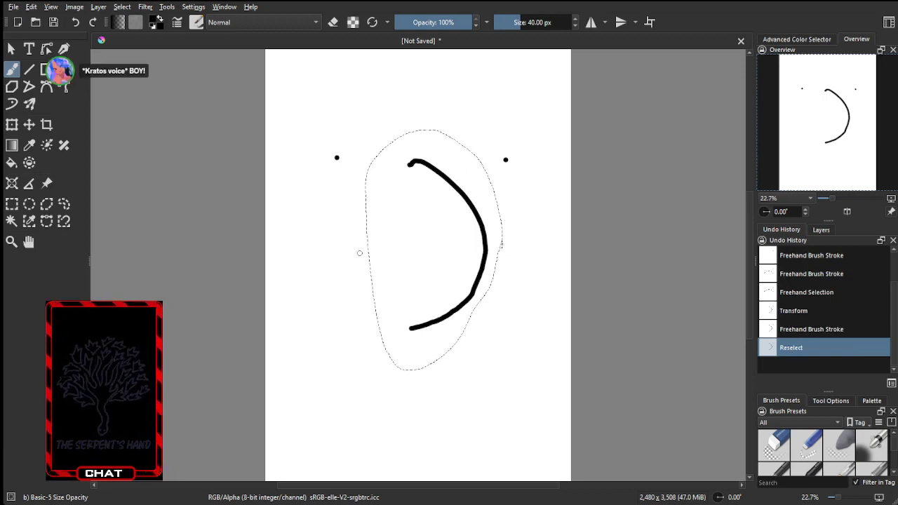
key(Tab)
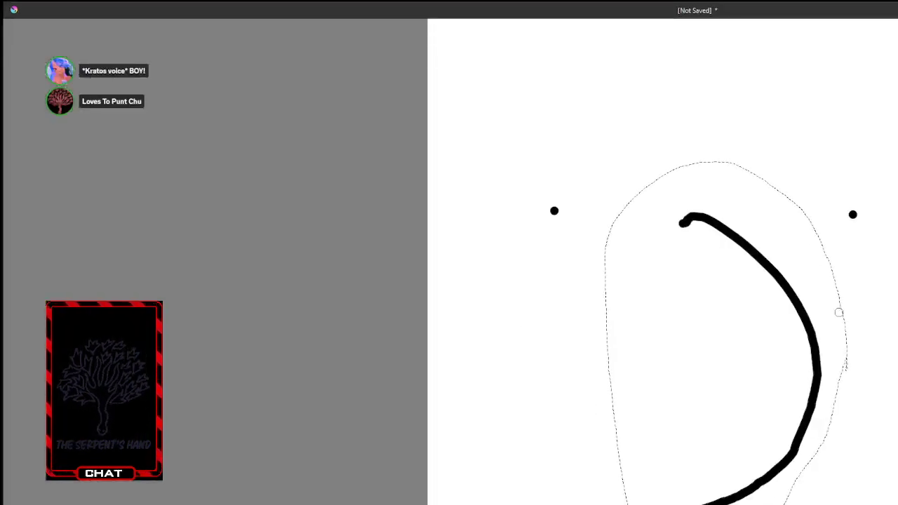
key(Tab)
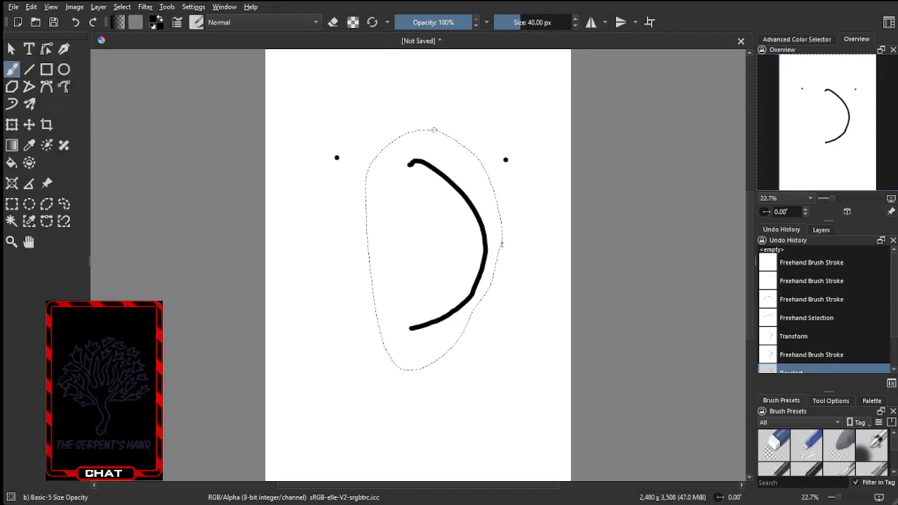
click(435, 130)
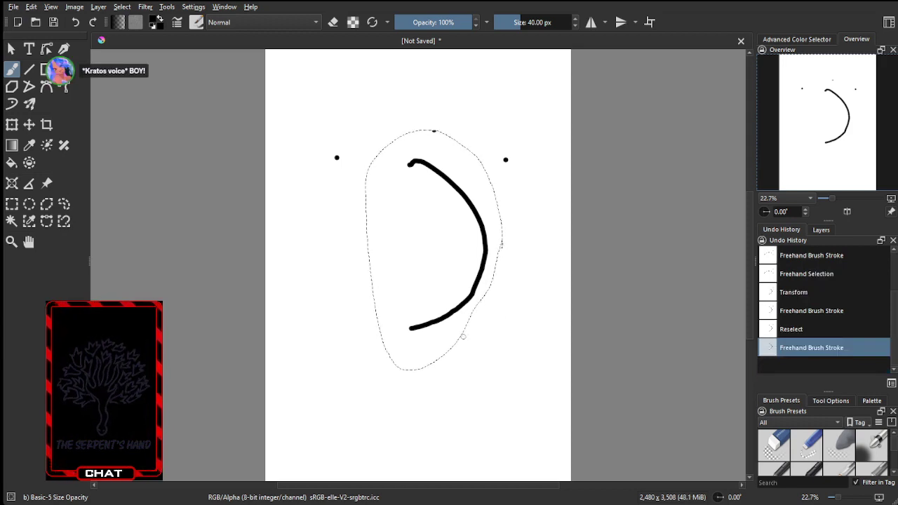
click(347, 422)
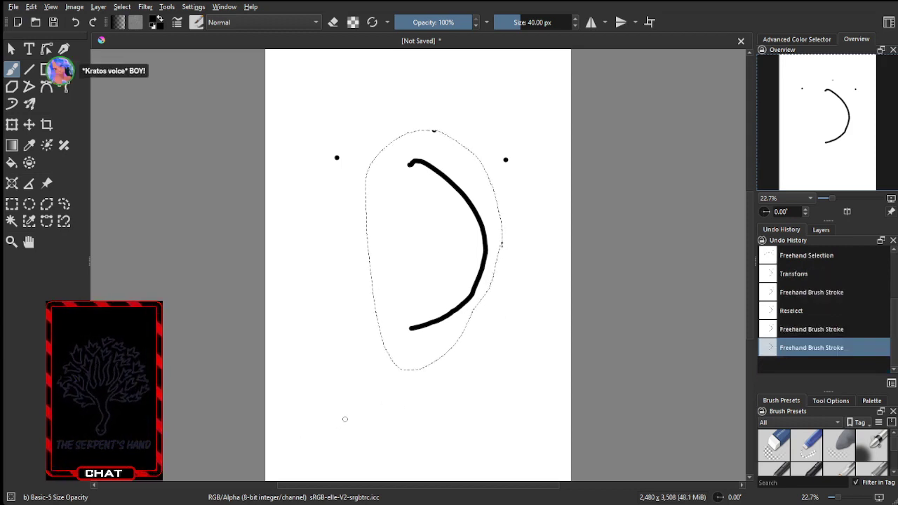
drag(344, 418, 394, 404)
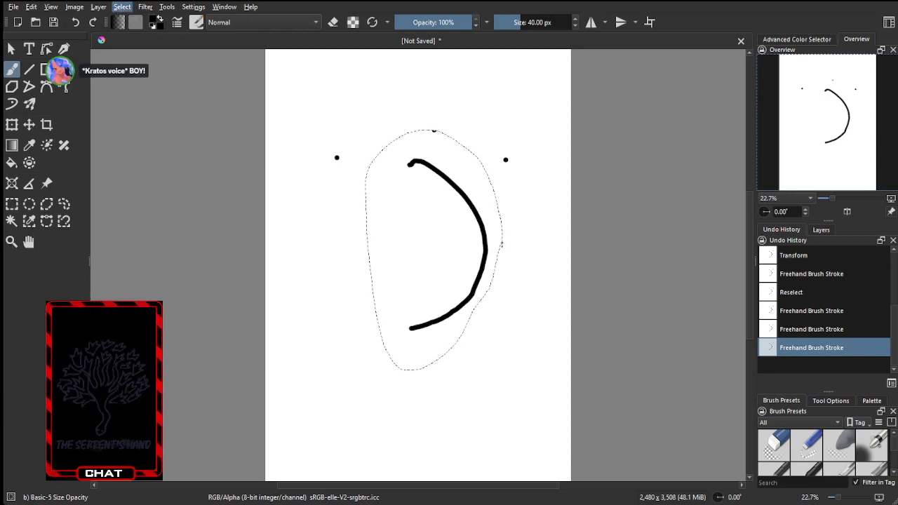
Deselect the outlined area and paint a wide arch across the lower part of the canvas
click(140, 40)
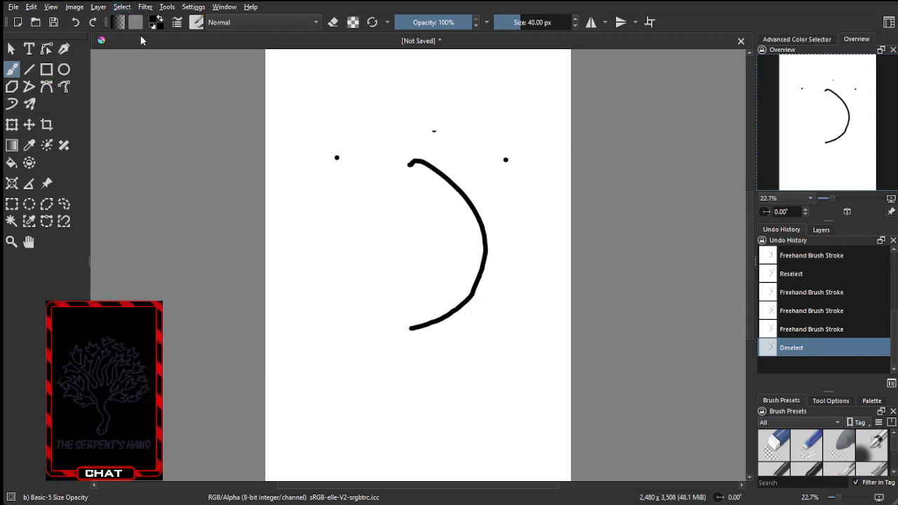
mouse_move(307, 435)
mouse_down()
mouse_move(355, 399)
mouse_move(471, 379)
mouse_move(538, 456)
mouse_up()
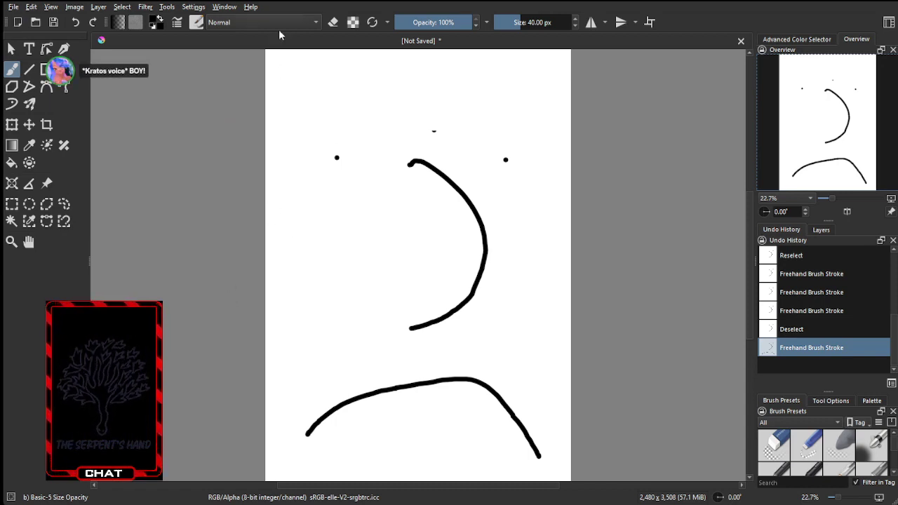
Handwrite "Bezos" above the face with a small arrow beneath it, and undo the lettering and arrow
mouse_move(302, 59)
mouse_down()
mouse_move(301, 118)
mouse_move(326, 93)
mouse_move(295, 84)
mouse_move(318, 84)
mouse_move(321, 58)
mouse_move(290, 55)
mouse_up()
mouse_move(345, 102)
mouse_down()
mouse_move(384, 82)
mouse_move(362, 99)
mouse_move(400, 107)
mouse_up()
mouse_move(404, 73)
mouse_down()
mouse_move(445, 76)
mouse_move(416, 103)
mouse_move(457, 106)
mouse_move(460, 91)
mouse_move(491, 100)
mouse_move(482, 79)
mouse_move(491, 78)
mouse_move(537, 101)
mouse_move(508, 114)
mouse_up()
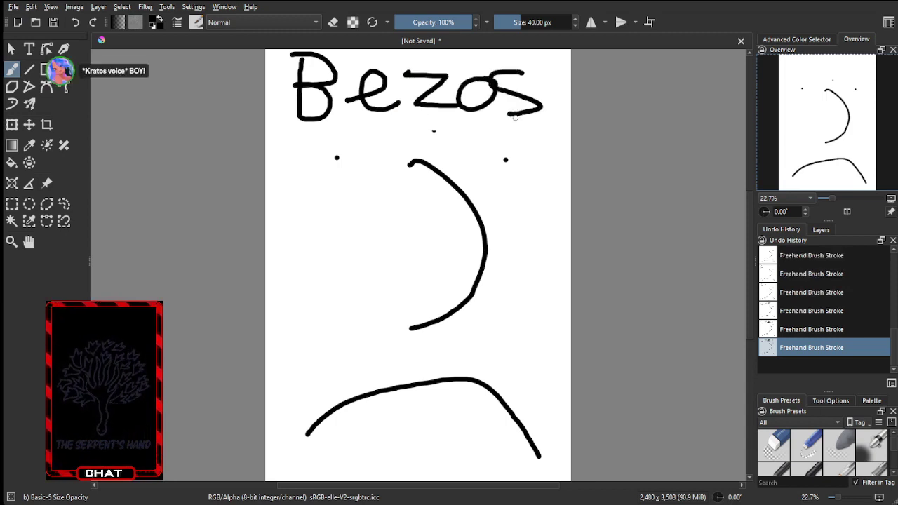
mouse_move(404, 115)
mouse_down()
mouse_move(396, 128)
mouse_move(406, 139)
mouse_move(425, 129)
mouse_up()
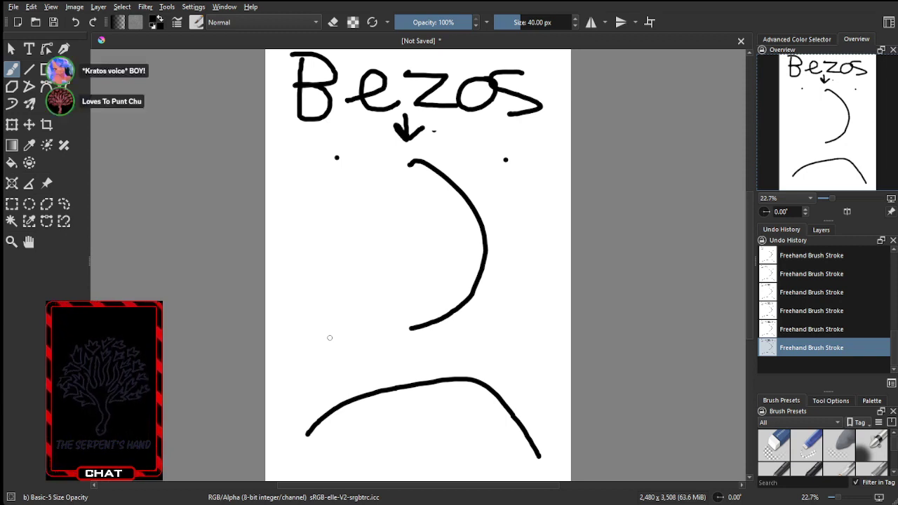
click(75, 23)
click(75, 23)
click(75, 23)
click(75, 23)
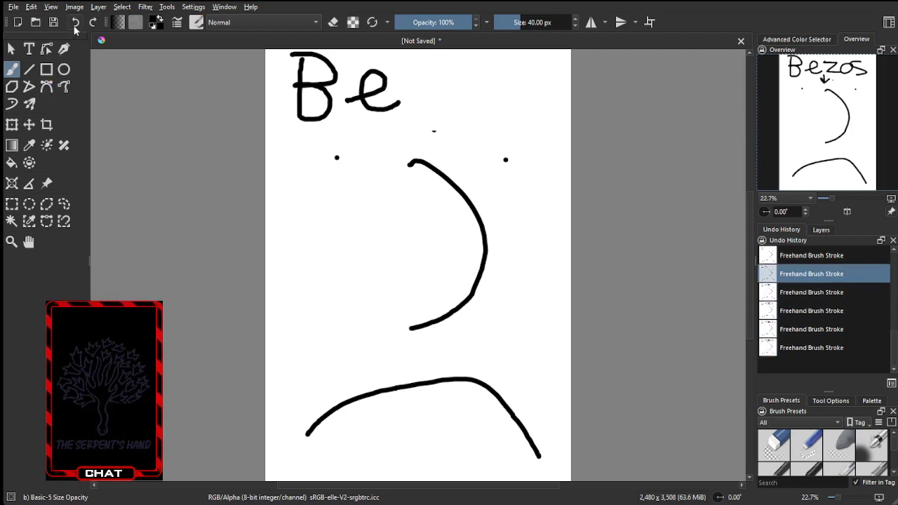
click(75, 23)
click(75, 23)
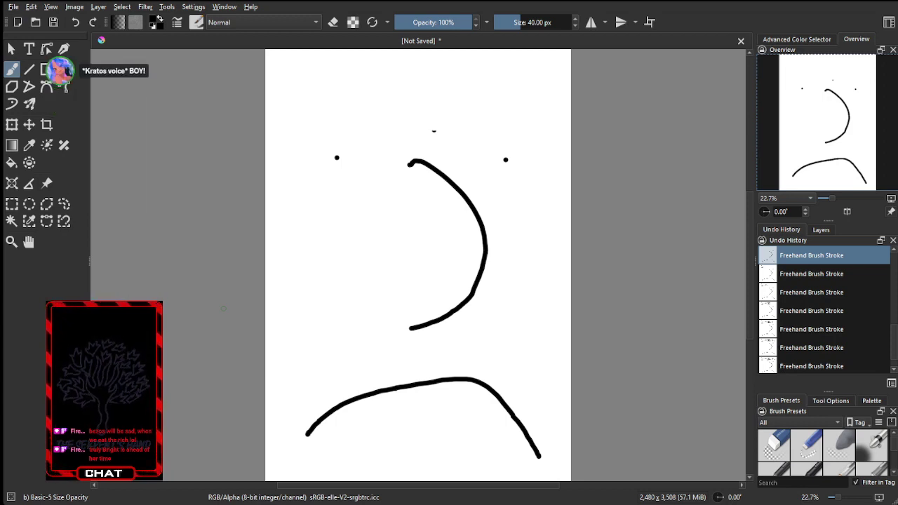
Erase the eyes, the rotated curve and the lower arch with the Eraser Circle preset
click(775, 443)
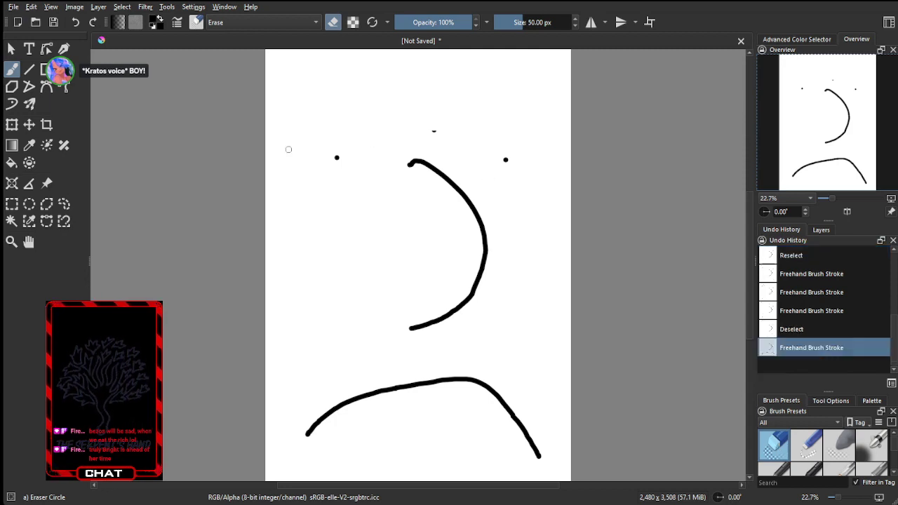
mouse_move(330, 156)
mouse_down()
mouse_move(368, 161)
mouse_move(435, 132)
mouse_move(504, 148)
mouse_move(452, 172)
mouse_move(342, 165)
mouse_move(405, 165)
mouse_up()
mouse_move(526, 162)
mouse_down()
mouse_move(475, 160)
mouse_move(515, 177)
mouse_move(409, 185)
mouse_move(434, 186)
mouse_move(378, 181)
mouse_move(460, 188)
mouse_move(476, 212)
mouse_move(485, 260)
mouse_move(471, 296)
mouse_move(407, 329)
mouse_move(456, 305)
mouse_up()
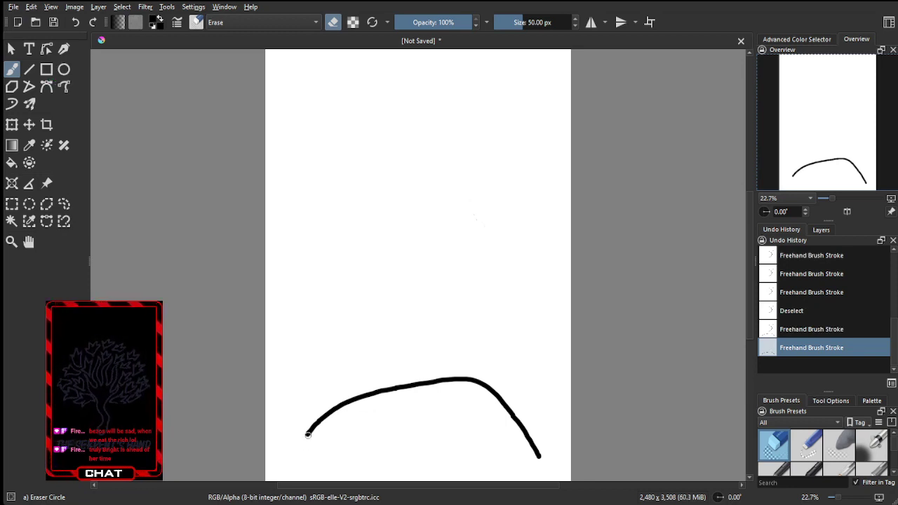
mouse_move(307, 434)
mouse_down()
mouse_move(372, 394)
mouse_move(464, 379)
mouse_move(491, 391)
mouse_move(536, 454)
mouse_up()
mouse_move(532, 444)
mouse_down()
mouse_move(496, 390)
mouse_move(455, 376)
mouse_move(340, 404)
mouse_move(359, 395)
mouse_move(304, 438)
mouse_up()
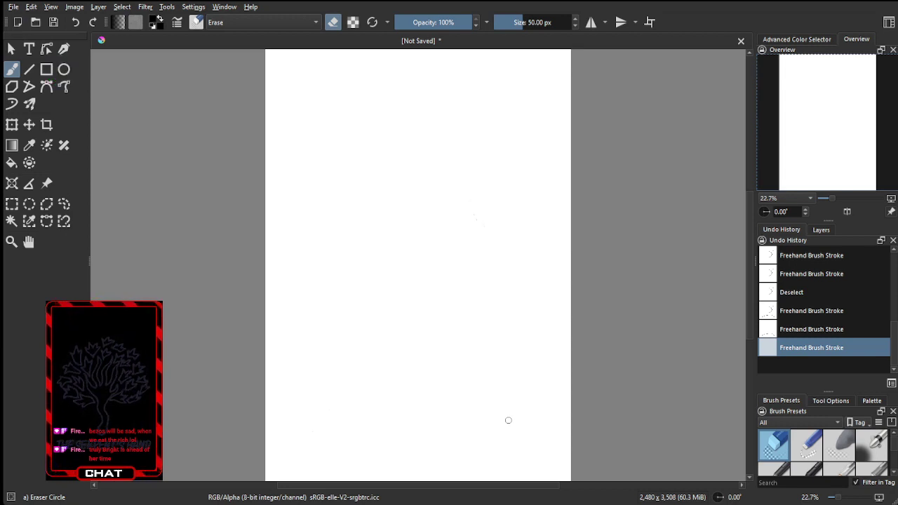
Switch to the Basic-1 brush preset and close the erased drawing
scroll(808, 455, down, 2)
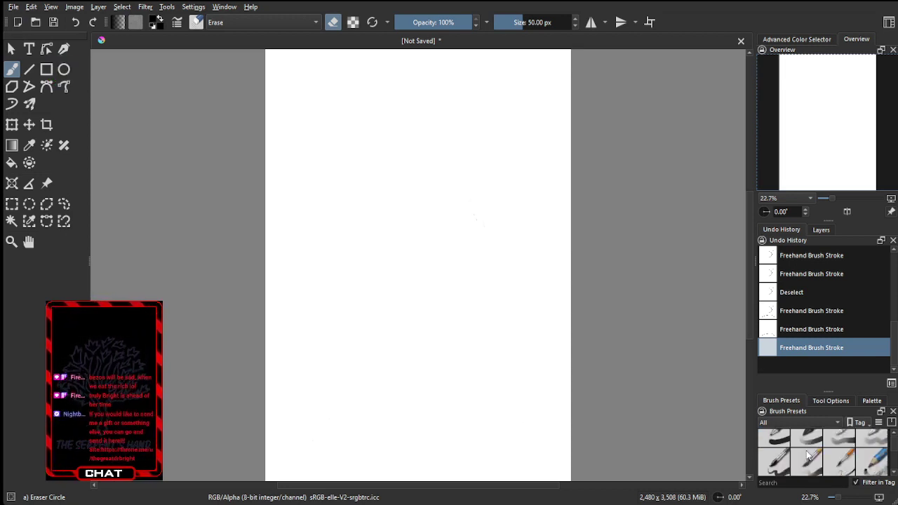
click(772, 438)
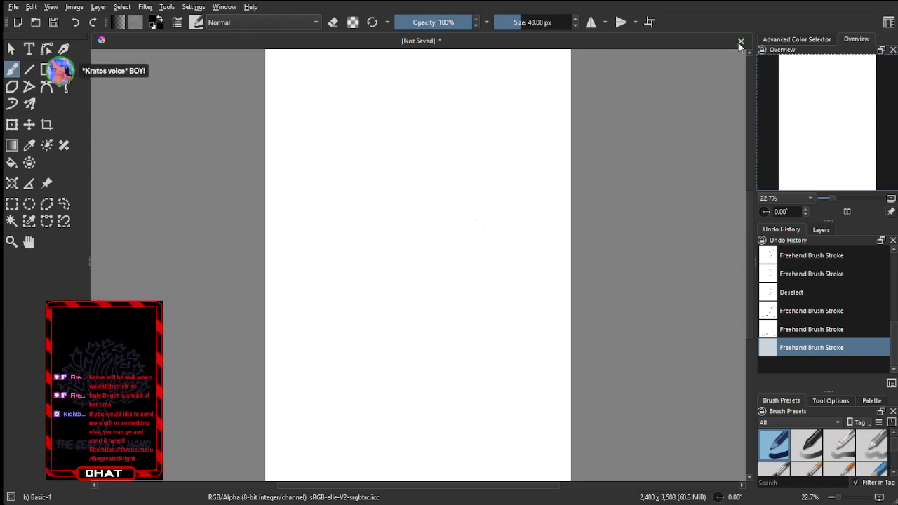
key(ctrl+w)
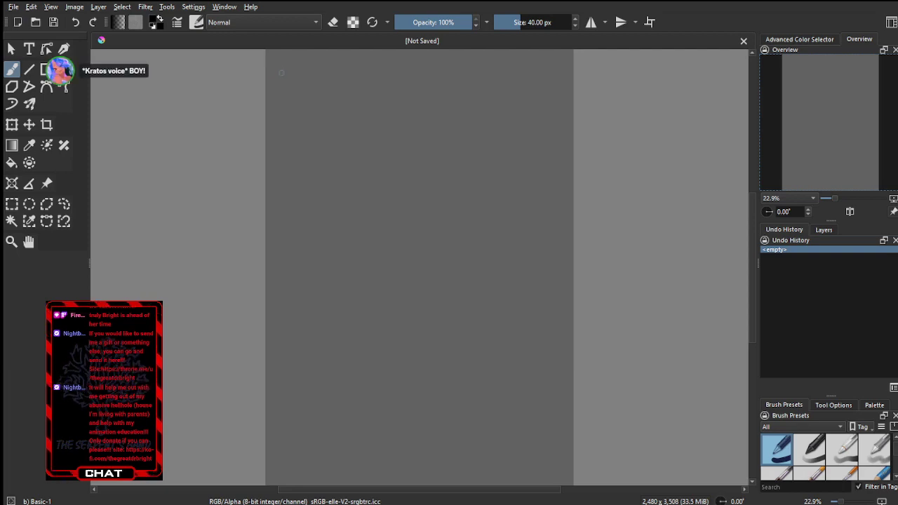
Handwrite "Bezos is dragon's dad" in black over four lines on the gray canvas
mouse_move(282, 64)
mouse_down()
mouse_move(284, 99)
mouse_move(311, 112)
mouse_move(297, 98)
mouse_move(303, 79)
mouse_move(284, 65)
mouse_up()
mouse_move(310, 104)
mouse_down()
mouse_move(405, 87)
mouse_move(393, 101)
mouse_move(457, 114)
mouse_move(463, 87)
mouse_move(482, 106)
mouse_move(488, 89)
mouse_move(478, 100)
mouse_move(499, 105)
mouse_move(505, 127)
mouse_move(467, 146)
mouse_up()
click(316, 164)
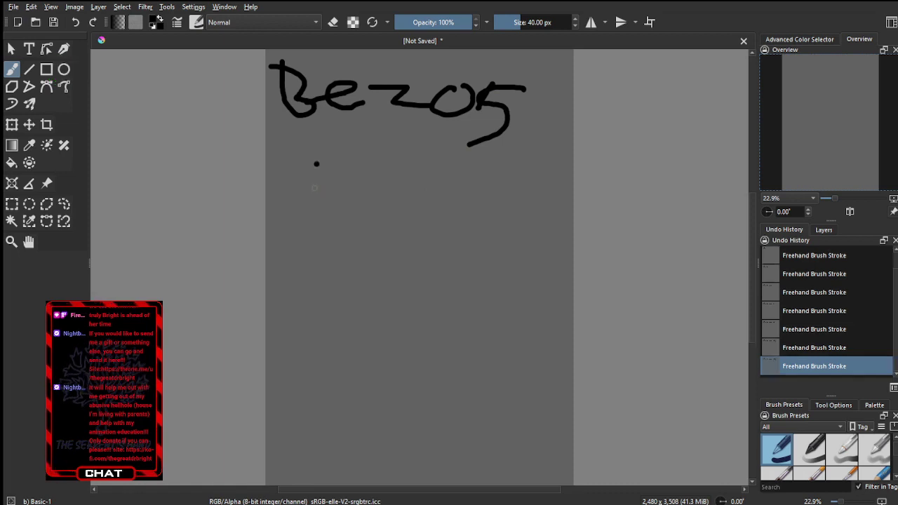
drag(315, 195, 315, 210)
mouse_move(367, 167)
mouse_down()
mouse_move(341, 178)
mouse_move(368, 191)
mouse_move(342, 204)
mouse_up()
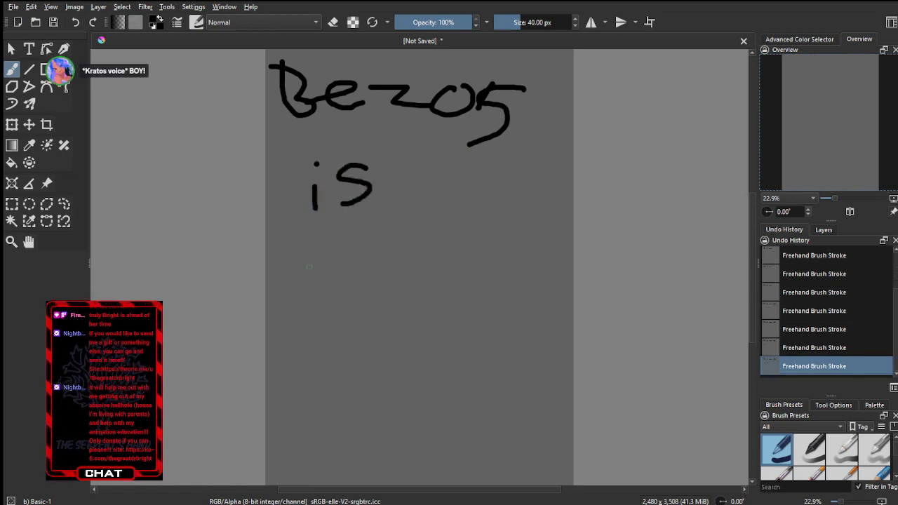
mouse_move(311, 236)
mouse_down()
mouse_move(303, 280)
mouse_move(289, 272)
mouse_move(329, 259)
mouse_move(332, 268)
mouse_move(350, 251)
mouse_move(362, 268)
mouse_move(383, 250)
mouse_move(397, 264)
mouse_move(410, 255)
mouse_move(398, 298)
mouse_up()
mouse_move(441, 251)
mouse_down()
mouse_move(456, 237)
mouse_move(475, 247)
mouse_move(479, 272)
mouse_up()
mouse_move(510, 237)
mouse_down()
mouse_move(494, 263)
mouse_move(531, 247)
mouse_move(517, 282)
mouse_up()
mouse_move(382, 330)
mouse_down()
mouse_move(355, 384)
mouse_move(347, 354)
mouse_move(390, 376)
mouse_up()
drag(421, 363, 448, 393)
mouse_move(470, 325)
mouse_down()
mouse_move(478, 361)
mouse_move(456, 364)
mouse_move(480, 374)
mouse_up()
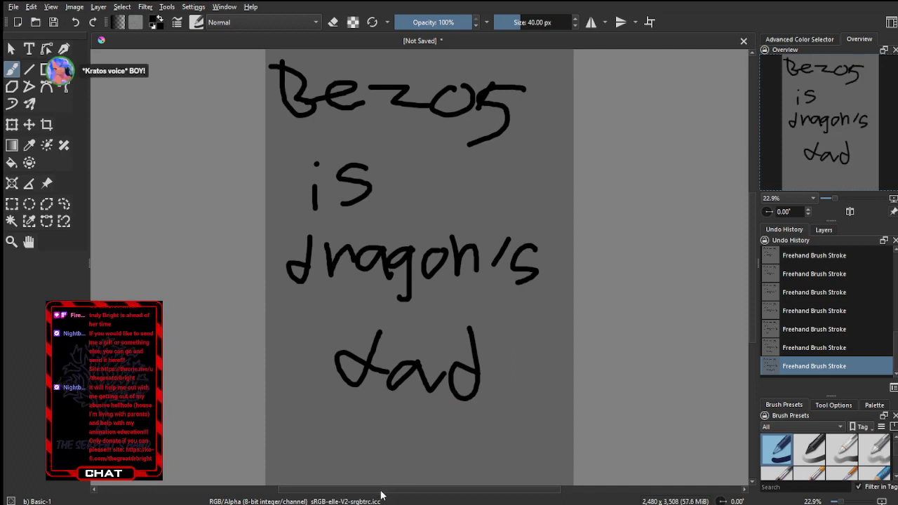
Undo every handwriting stroke until the gray canvas is blank
click(77, 24)
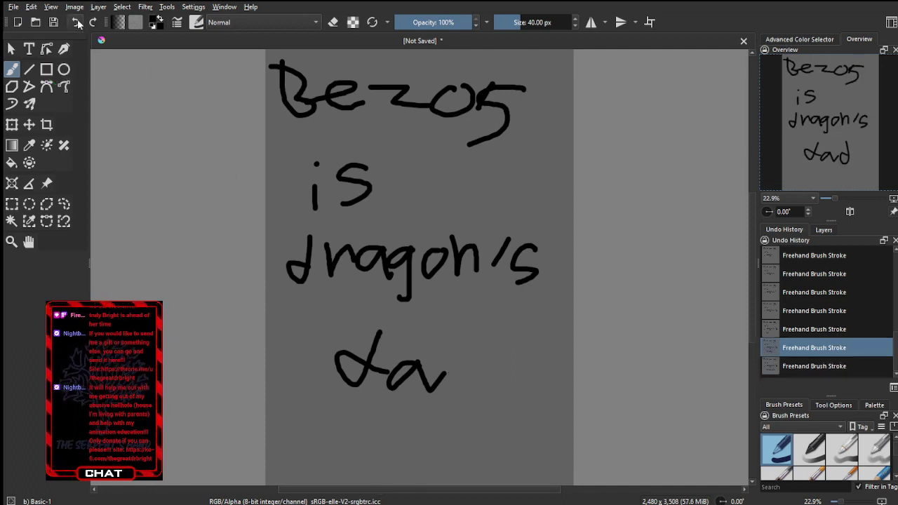
click(77, 24)
click(77, 24)
click(77, 23)
click(76, 23)
click(77, 23)
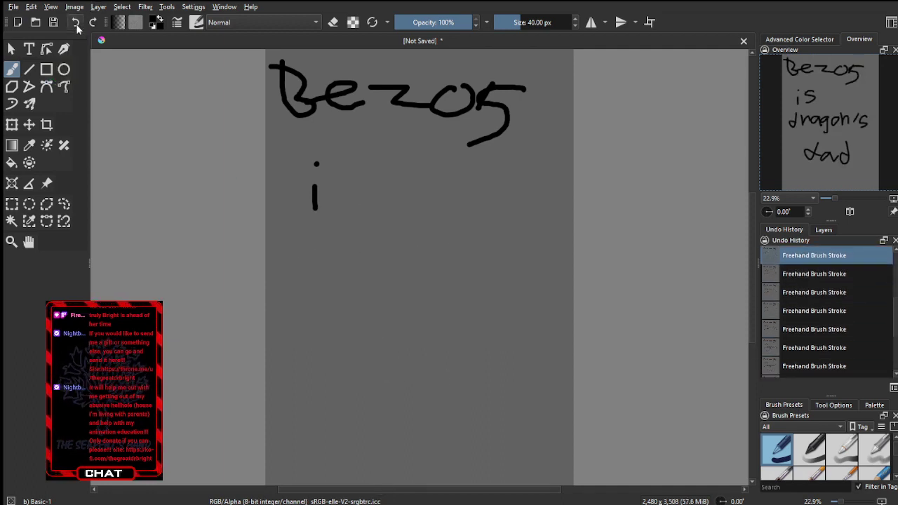
click(76, 24)
click(76, 23)
click(76, 23)
click(77, 24)
click(76, 23)
click(76, 23)
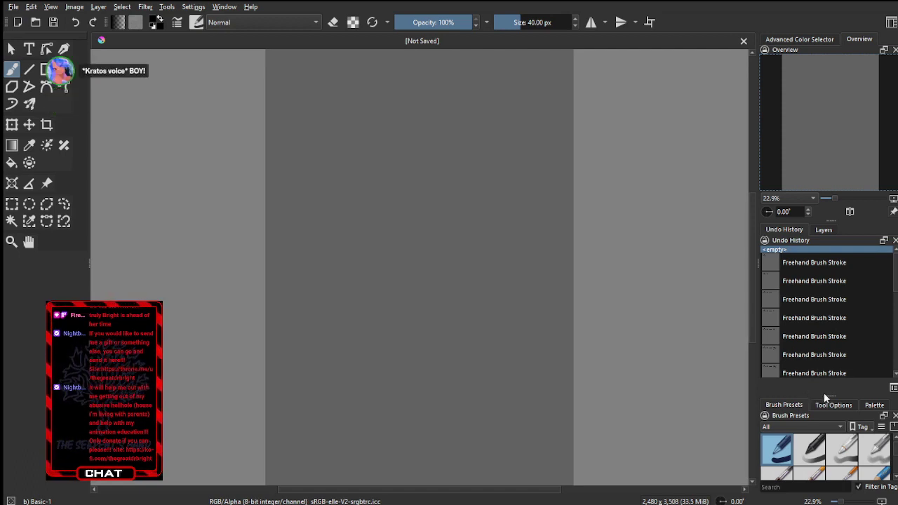
Enlarge the Brush Presets docker and scribble across the whole canvas with the Pencil-6 Quick Shade preset
mouse_move(834, 394)
mouse_down()
mouse_move(824, 293)
mouse_move(824, 318)
mouse_move(823, 308)
mouse_up()
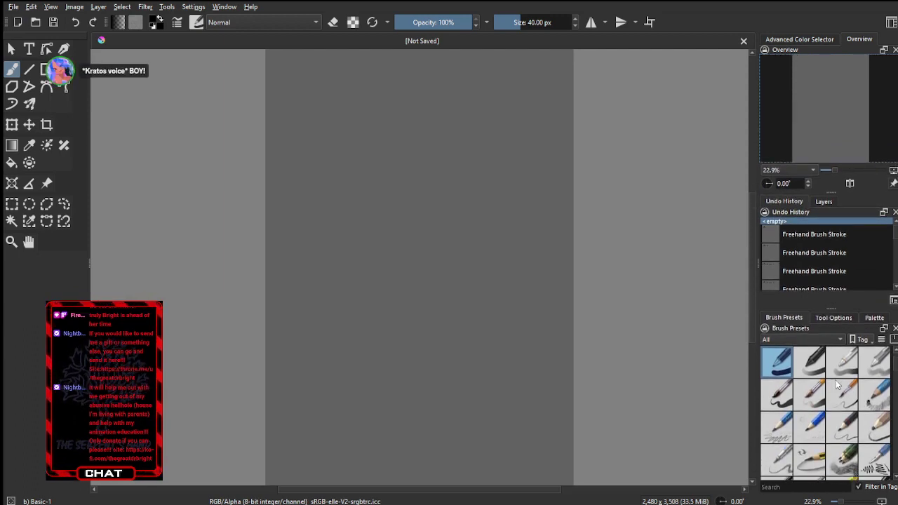
click(844, 462)
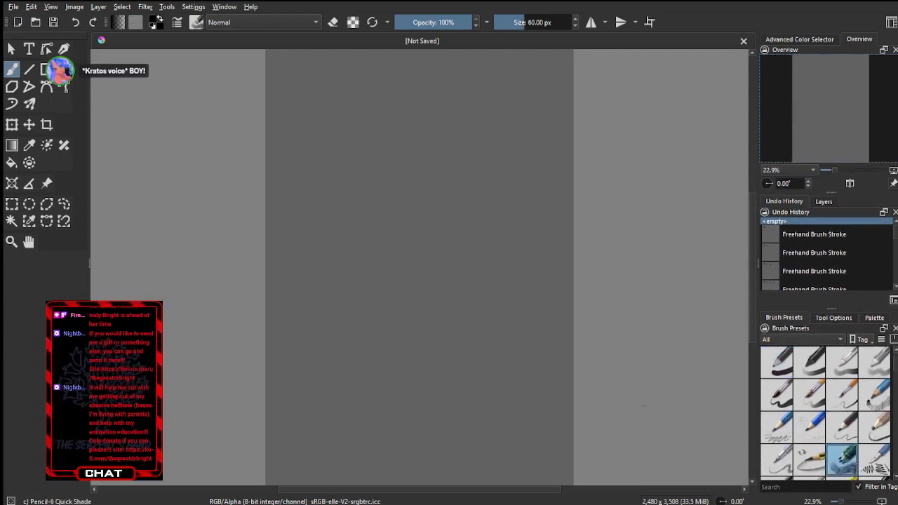
mouse_move(393, 153)
mouse_down()
mouse_move(557, 246)
mouse_move(311, 391)
mouse_move(400, 484)
mouse_move(334, 257)
mouse_move(533, 365)
mouse_move(281, 413)
mouse_move(491, 175)
mouse_move(358, 106)
mouse_move(561, 210)
mouse_move(347, 449)
mouse_move(312, 63)
mouse_up()
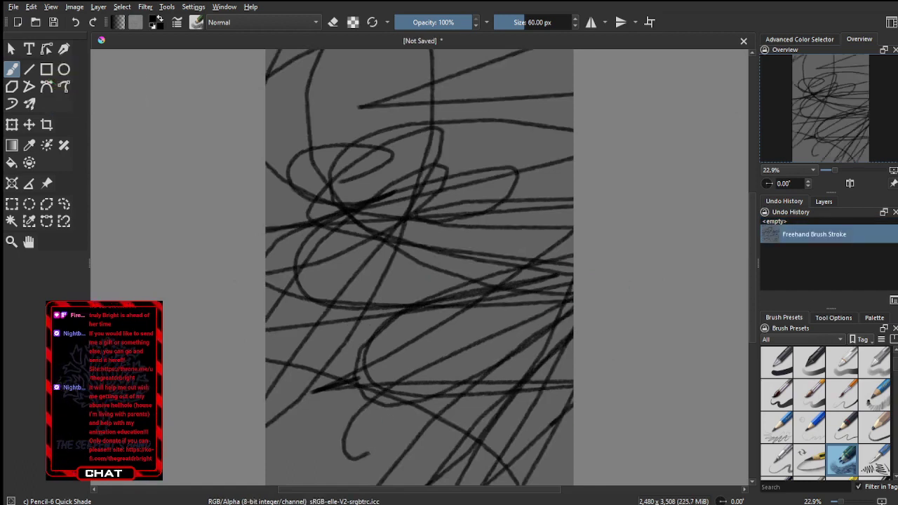
Paint bold looping strokes over the pencil scribble with the Wet Knife Plus (mypaint) preset
scroll(864, 451, down, 5)
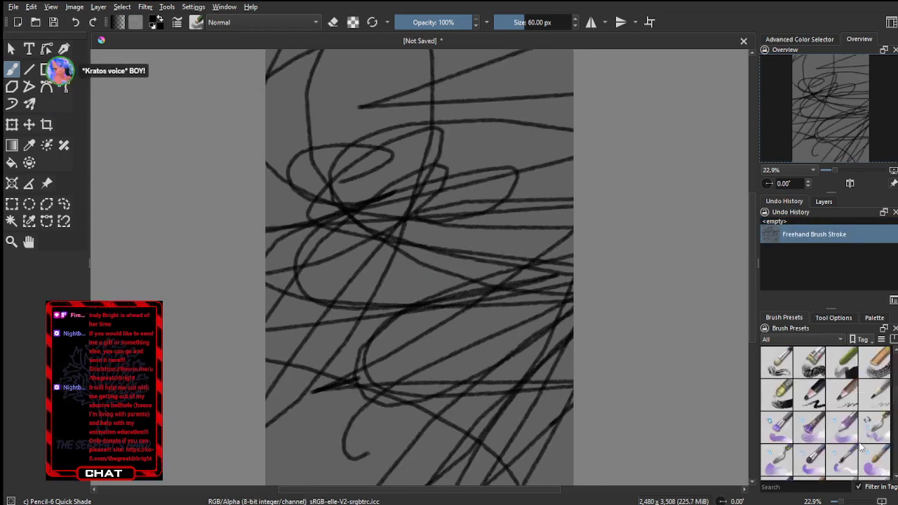
click(777, 461)
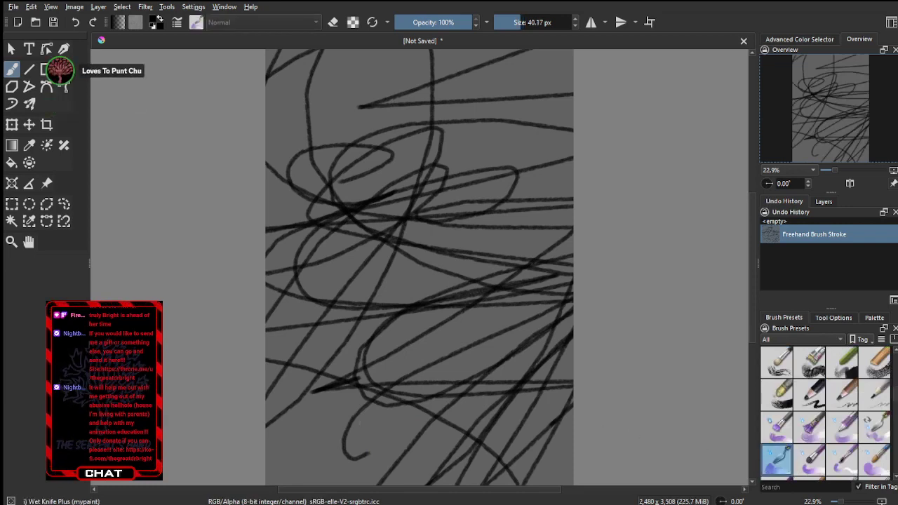
mouse_move(354, 423)
mouse_down()
mouse_move(375, 329)
mouse_move(385, 49)
mouse_up()
mouse_move(265, 214)
mouse_down()
mouse_move(497, 347)
mouse_move(477, 484)
mouse_up()
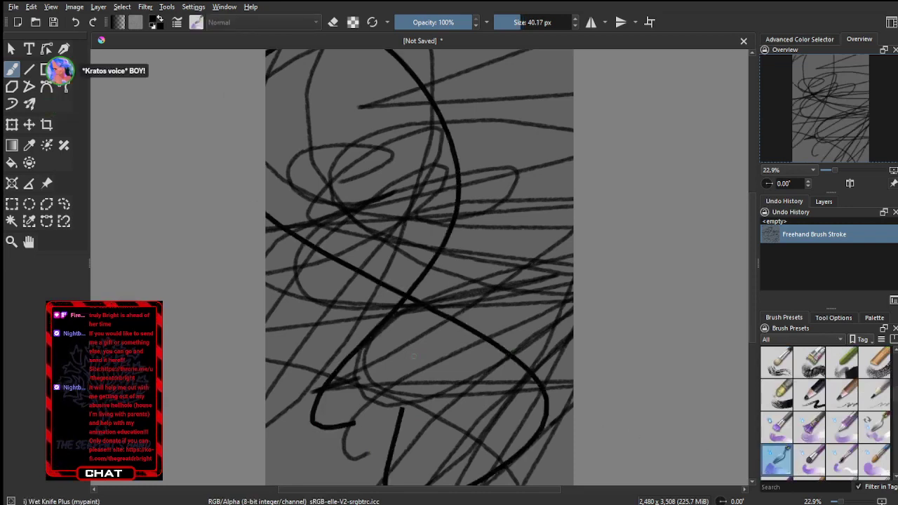
mouse_move(402, 408)
mouse_down()
mouse_move(453, 138)
mouse_move(309, 159)
mouse_move(324, 344)
mouse_move(497, 473)
mouse_move(382, 333)
mouse_move(372, 144)
mouse_up()
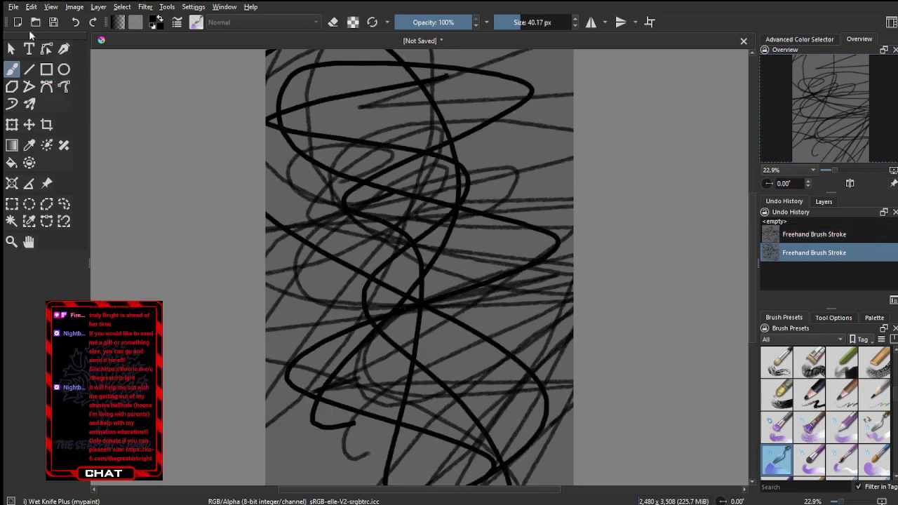
Undo both scribble strokes and filter the brush presets by the demo tag
click(71, 22)
click(70, 22)
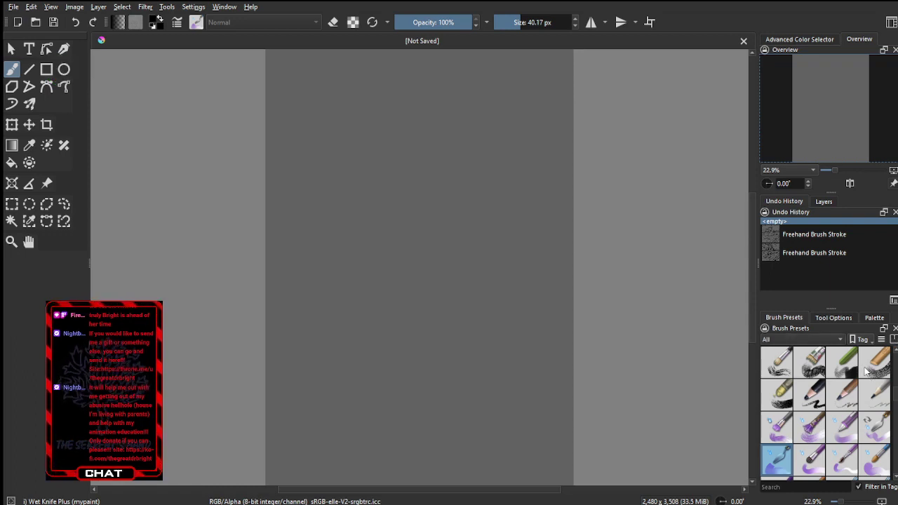
scroll(867, 397, down, 3)
scroll(864, 418, down, 3)
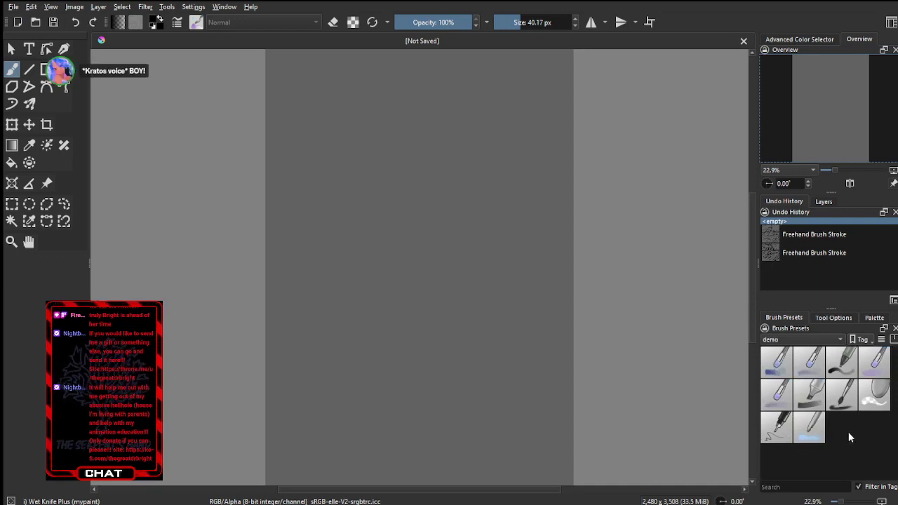
Brush three test strokes over the blank canvas with the Smudge textured preset
click(812, 435)
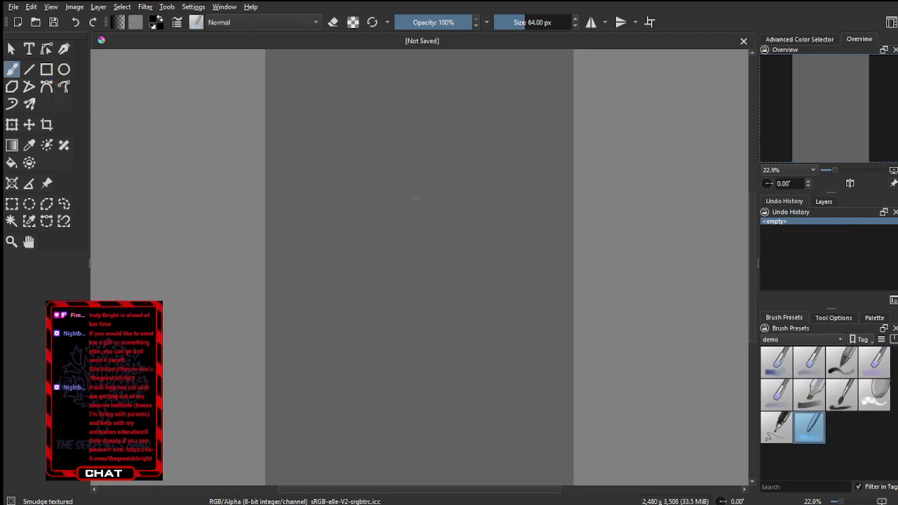
drag(411, 195, 497, 181)
drag(404, 243, 398, 280)
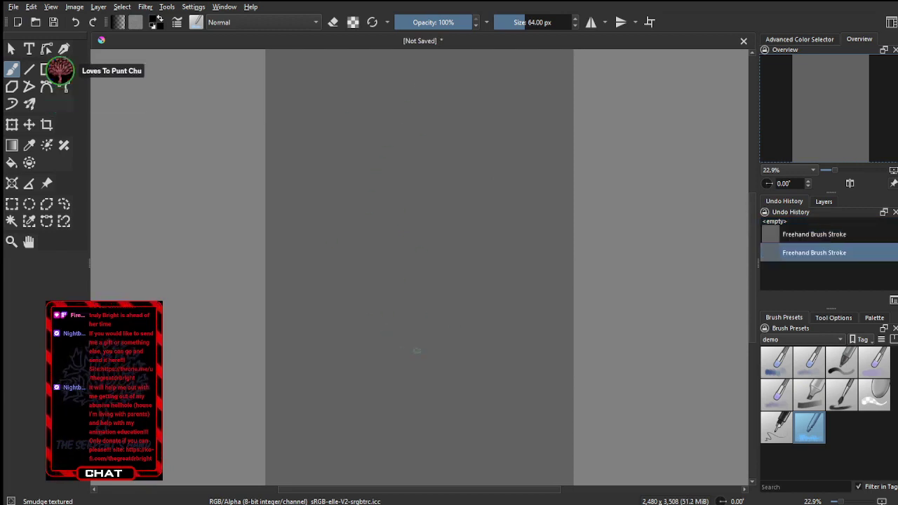
drag(410, 96, 415, 294)
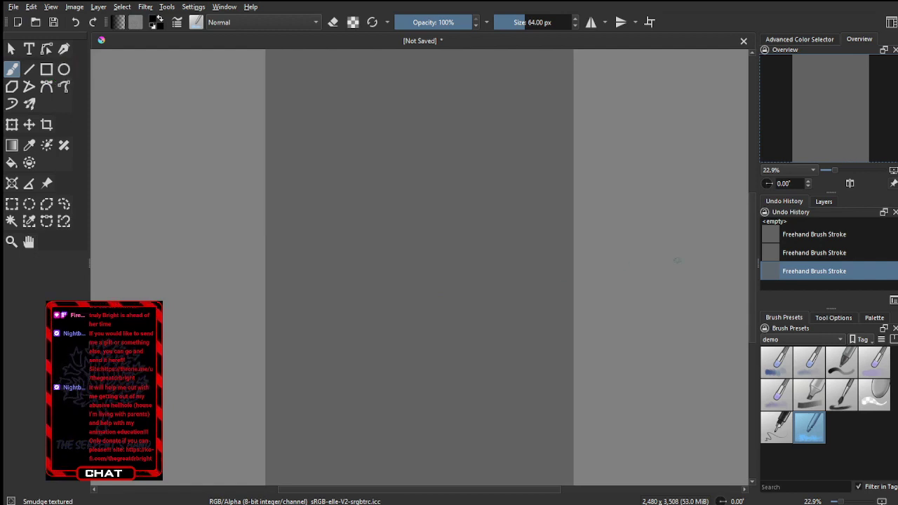
Draw a large zigzag scribble in Lemon yellow with the Ink gpen 10 preset
click(870, 321)
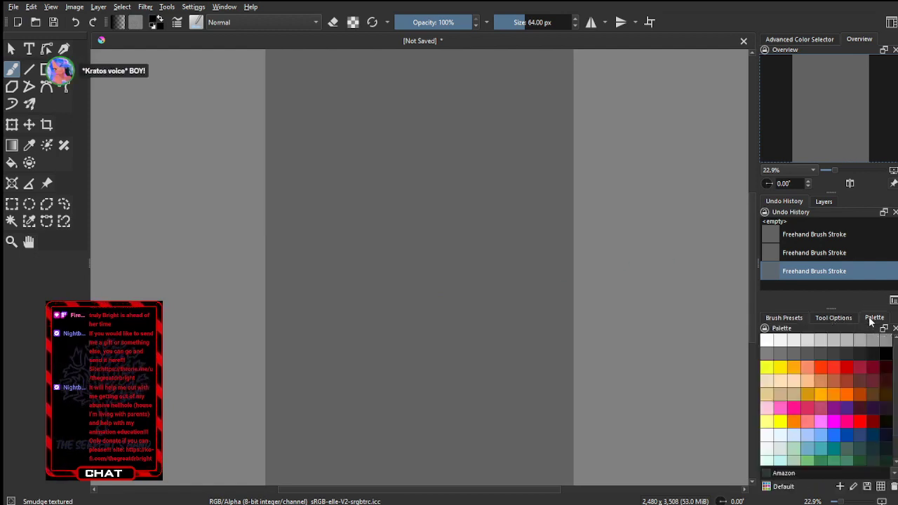
click(767, 367)
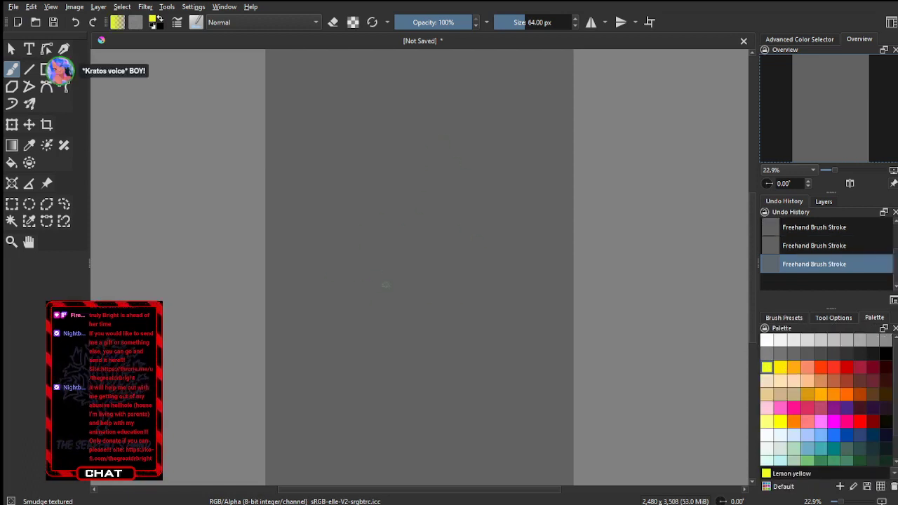
click(792, 318)
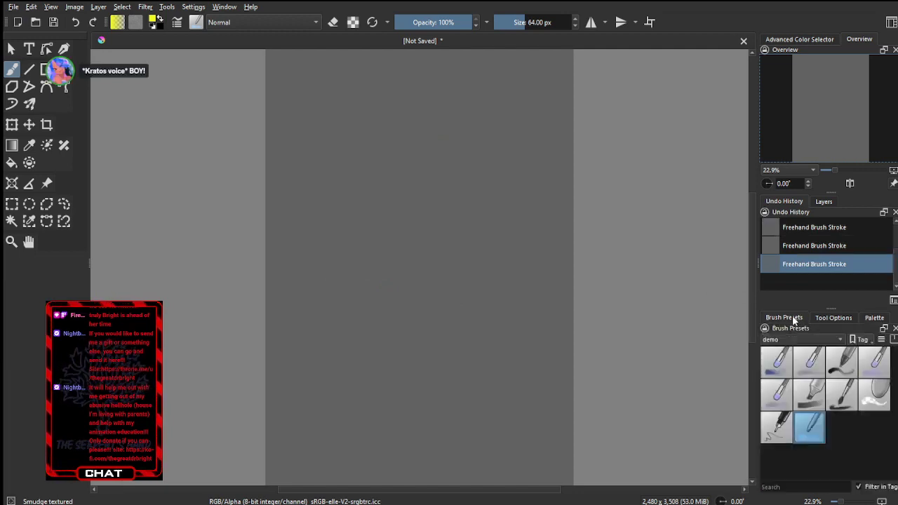
click(779, 437)
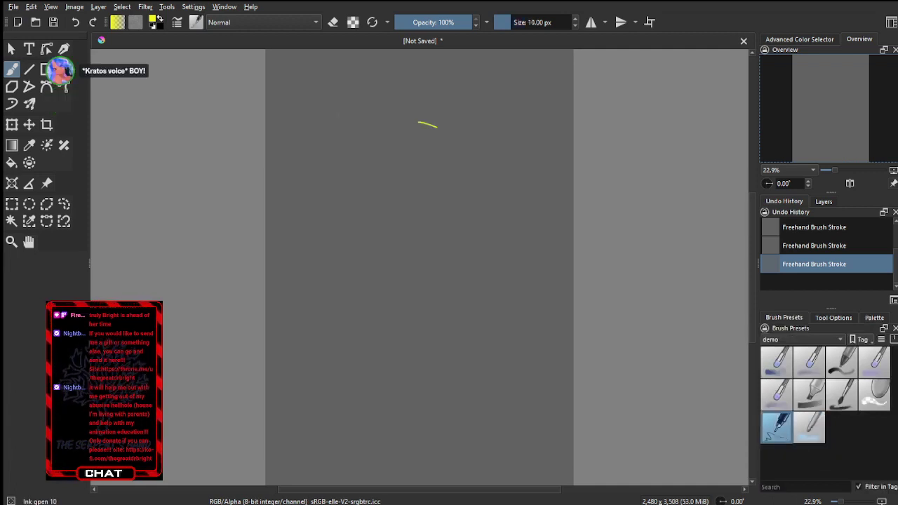
mouse_move(418, 122)
mouse_down()
mouse_move(431, 271)
mouse_move(349, 350)
mouse_move(396, 106)
mouse_move(419, 121)
mouse_up()
Handwrite "Piss" in yellow below the zigzag with the Ink gpen 10 preset
mouse_move(327, 397)
mouse_down()
mouse_move(338, 426)
mouse_move(323, 397)
mouse_move(321, 450)
mouse_up()
click(367, 400)
drag(368, 433, 365, 452)
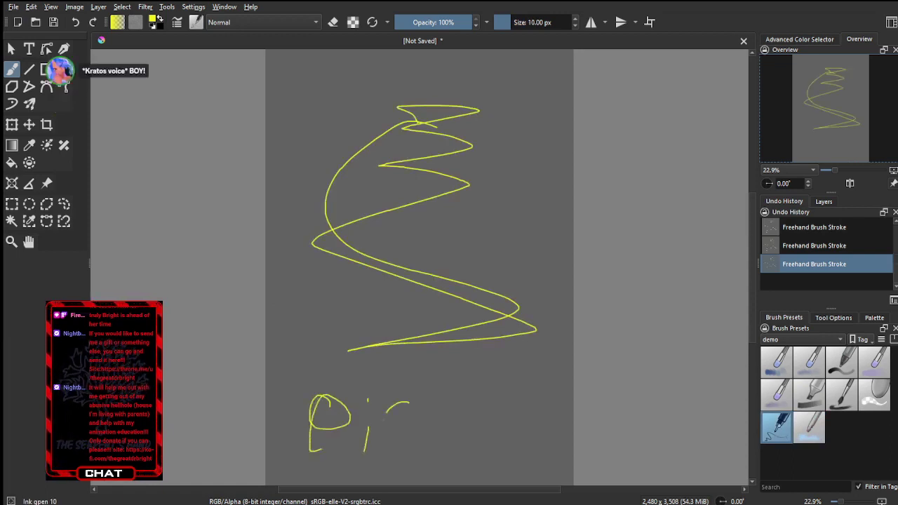
drag(386, 415, 386, 442)
mouse_move(446, 402)
mouse_down()
mouse_move(445, 432)
mouse_move(425, 443)
mouse_up()
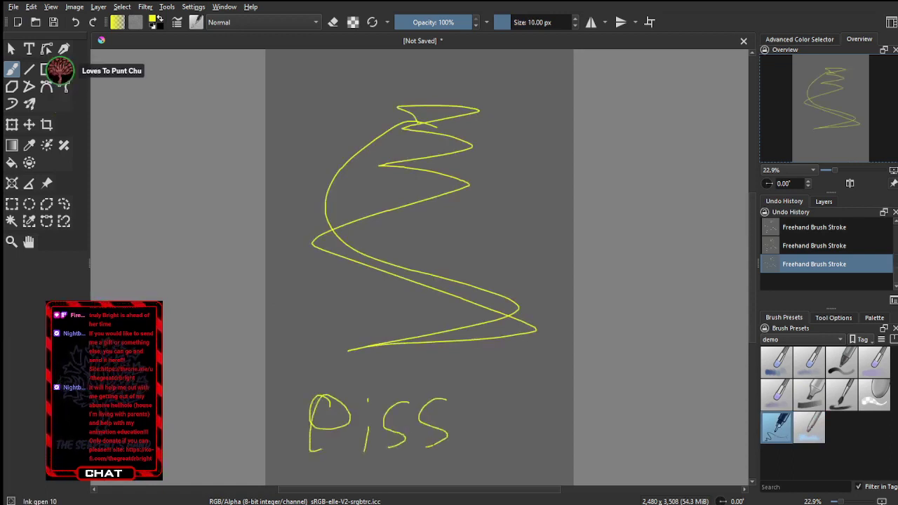
Smear the yellow lettering and zigzag with long strokes of the Smudge textured preset
click(812, 430)
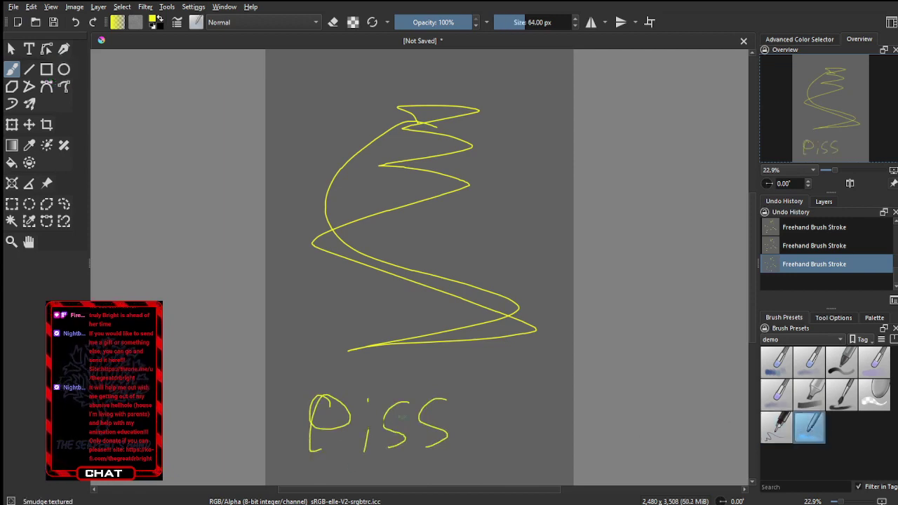
mouse_move(457, 416)
mouse_down()
mouse_move(421, 403)
mouse_move(315, 401)
mouse_up()
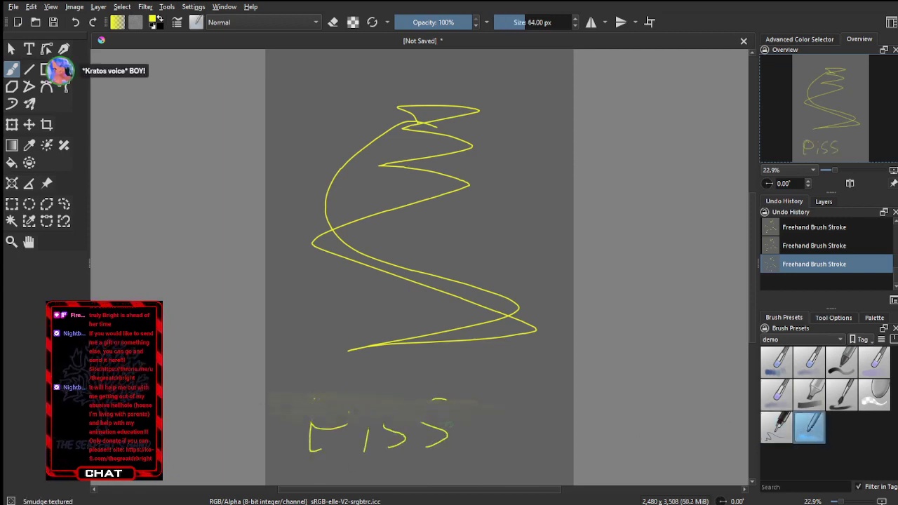
drag(309, 450, 370, 449)
drag(293, 426, 463, 424)
mouse_move(498, 337)
mouse_down()
mouse_move(539, 328)
mouse_move(409, 336)
mouse_up()
drag(566, 345, 267, 345)
mouse_move(477, 288)
mouse_down()
mouse_move(572, 287)
mouse_move(380, 271)
mouse_up()
drag(372, 215, 328, 230)
drag(419, 203, 316, 214)
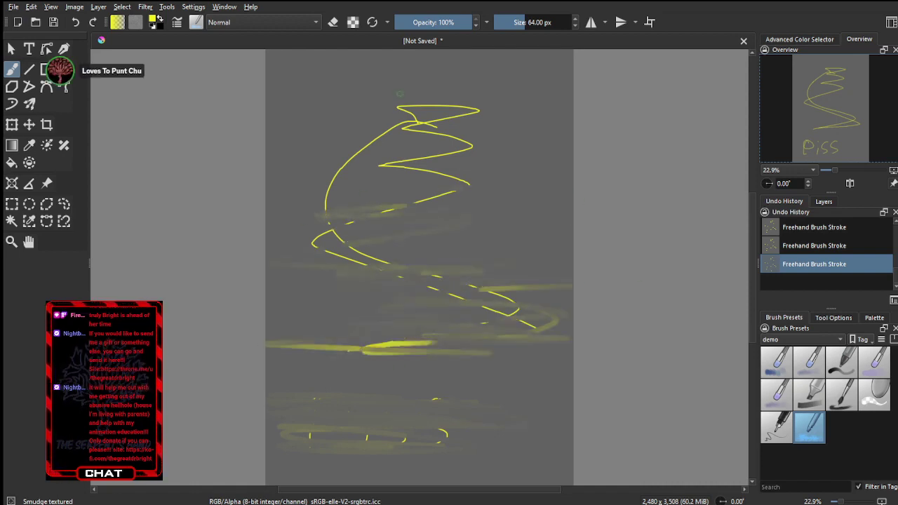
mouse_move(399, 94)
mouse_down()
mouse_move(442, 188)
mouse_move(464, 147)
mouse_move(375, 144)
mouse_up()
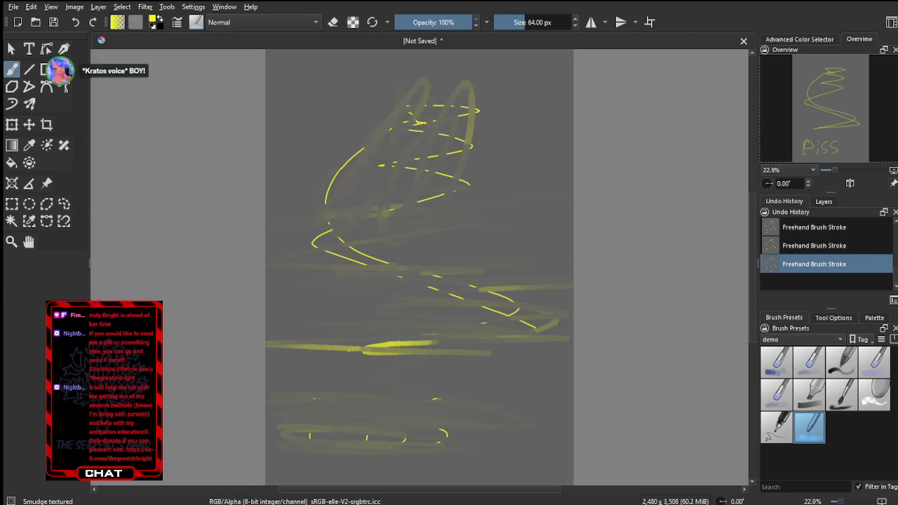
drag(479, 110, 473, 141)
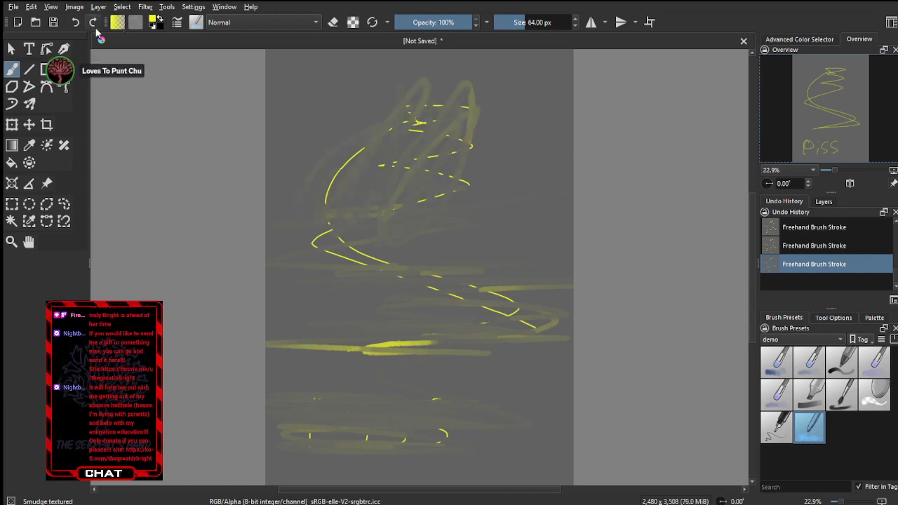
Undo the smudging, the lettering and the zigzag until the canvas is blank
click(73, 28)
click(73, 28)
click(73, 28)
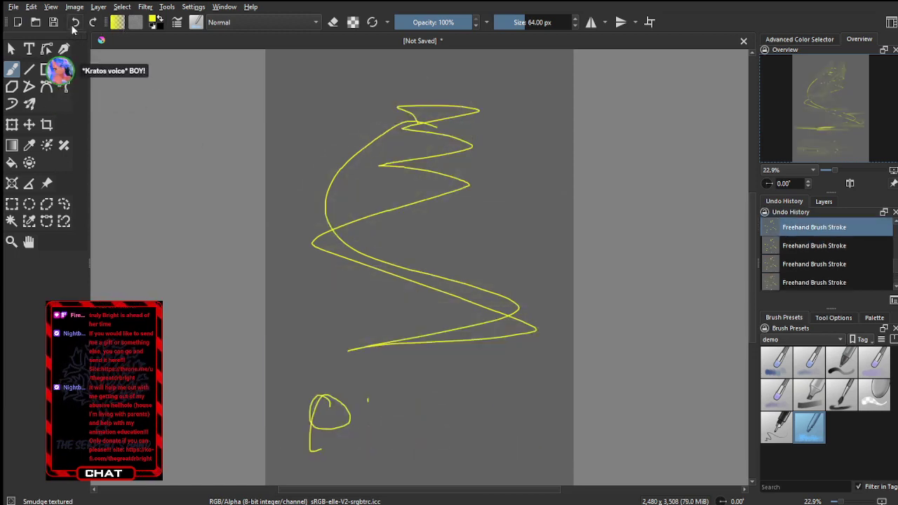
click(73, 28)
click(73, 28)
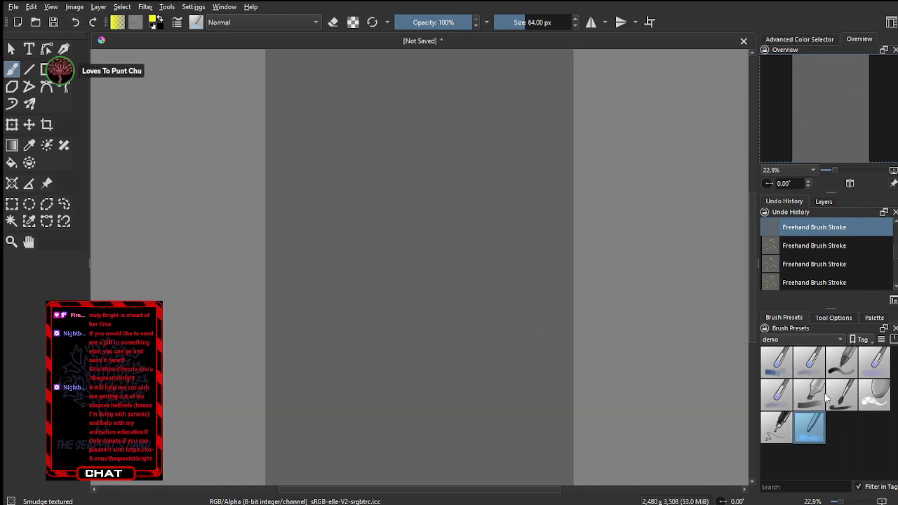
Paint a thick winding yellow stroke down the canvas with the Block basic preset and undo it
click(810, 395)
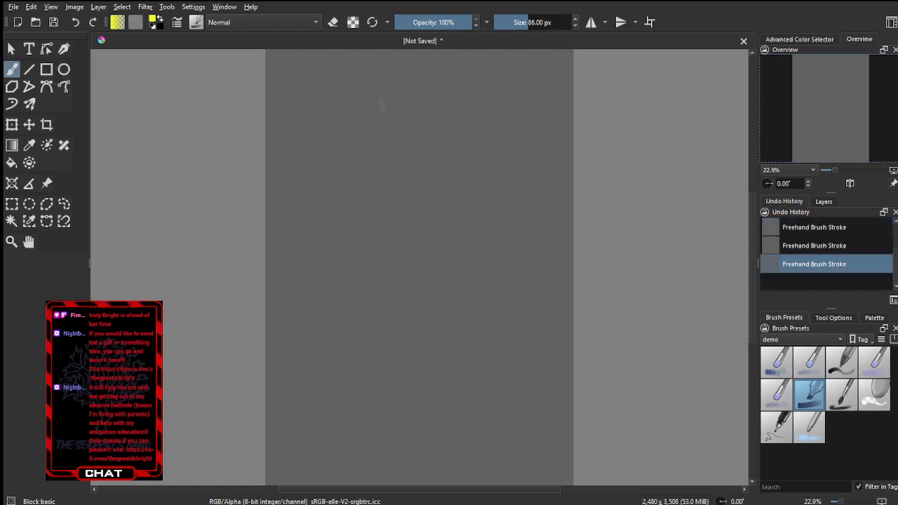
mouse_move(386, 104)
mouse_down()
mouse_move(301, 145)
mouse_move(299, 168)
mouse_move(331, 187)
mouse_move(508, 242)
mouse_move(524, 290)
mouse_move(505, 329)
mouse_move(351, 397)
mouse_move(314, 439)
mouse_move(336, 462)
mouse_move(447, 453)
mouse_move(535, 457)
mouse_move(548, 474)
mouse_up()
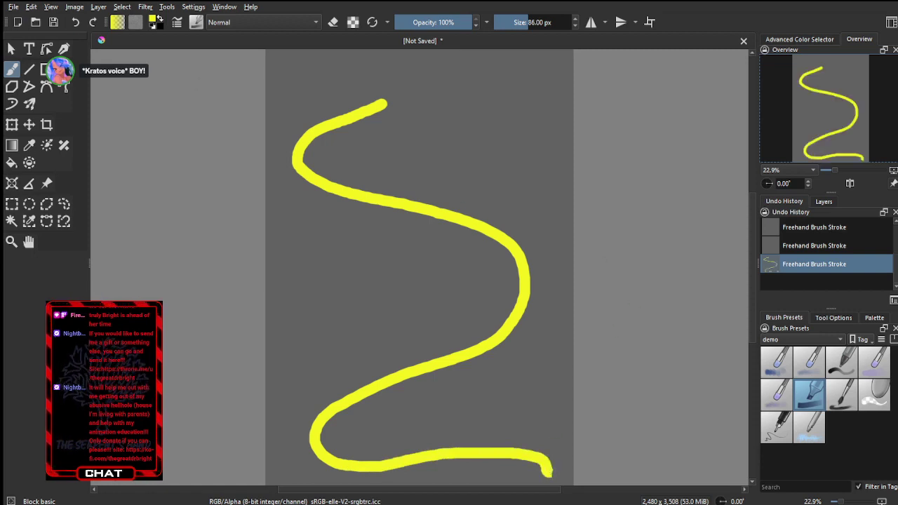
key(ctrl+z)
Paint a curved yellow test stroke with the Basic mix preset and undo it
click(777, 362)
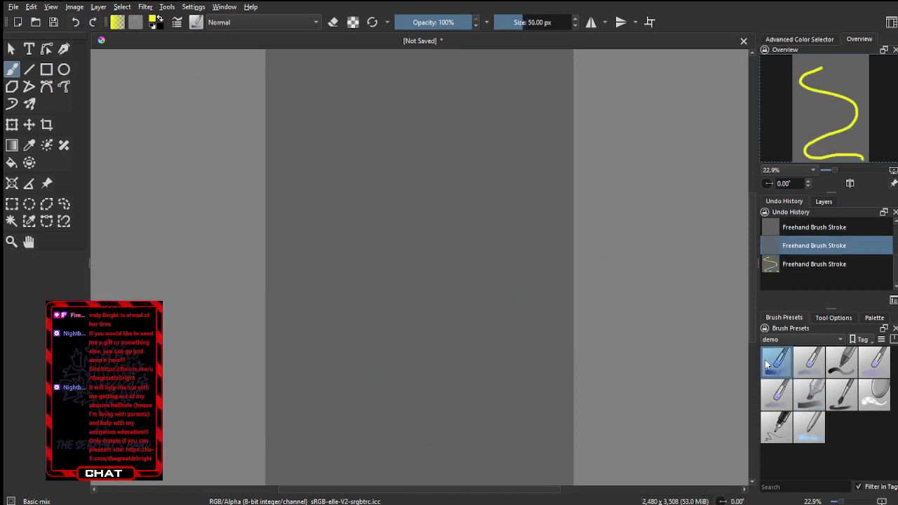
mouse_move(477, 140)
mouse_down()
mouse_move(400, 163)
mouse_move(344, 222)
mouse_move(393, 338)
mouse_move(331, 403)
mouse_move(516, 345)
mouse_move(508, 245)
mouse_up()
key(ctrl+z)
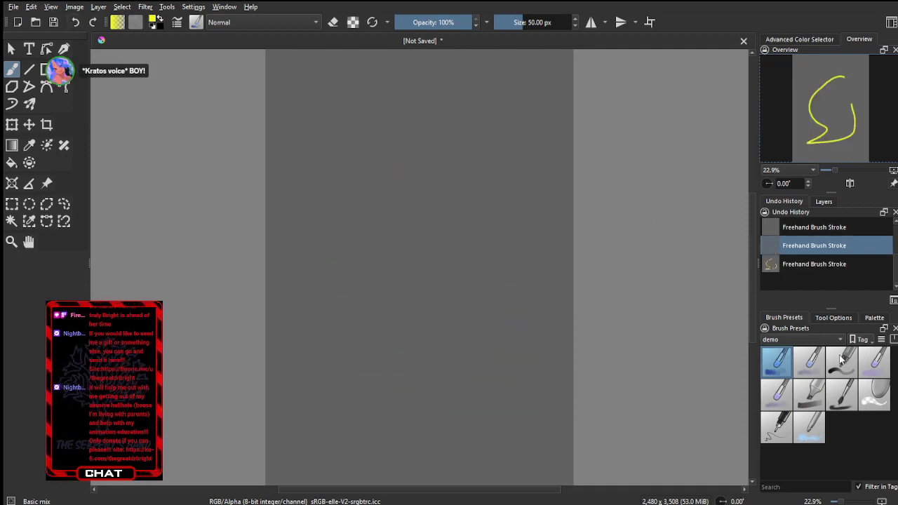
Paint a curved yellow test stroke with the Basic mix soft preset and undo it
click(809, 361)
mouse_move(428, 129)
mouse_down()
mouse_move(424, 312)
mouse_move(517, 321)
mouse_move(577, 91)
mouse_up()
click(71, 22)
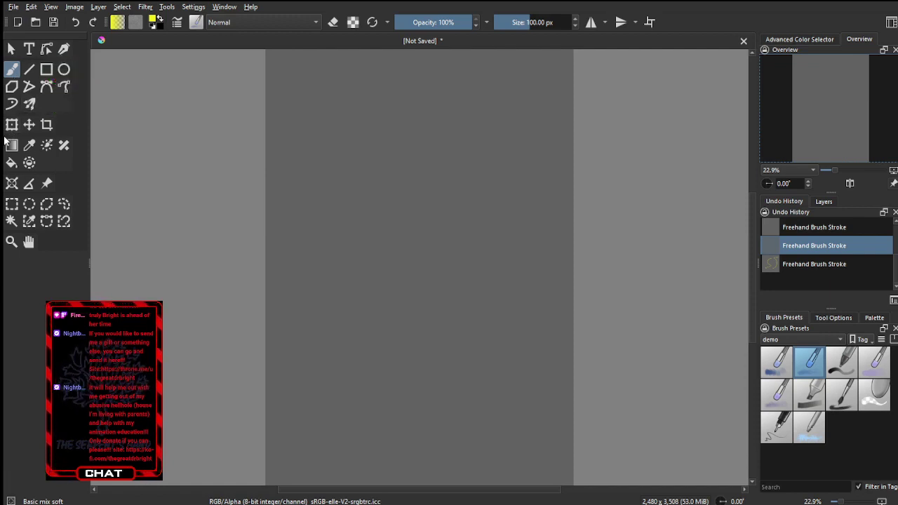
Draw a ring of symmetrical overlapping loops around the canvas centre with the Multibrush tool and undo it
click(30, 105)
mouse_move(326, 124)
mouse_down()
mouse_move(475, 134)
mouse_move(526, 265)
mouse_move(404, 336)
mouse_move(329, 216)
mouse_move(491, 224)
mouse_move(415, 364)
mouse_move(361, 270)
mouse_move(475, 354)
mouse_move(367, 359)
mouse_move(355, 257)
mouse_move(399, 187)
mouse_move(487, 116)
mouse_move(523, 69)
mouse_move(549, 75)
mouse_move(521, 213)
mouse_move(475, 279)
mouse_move(372, 379)
mouse_move(348, 324)
mouse_move(360, 289)
mouse_move(411, 211)
mouse_move(456, 183)
mouse_up()
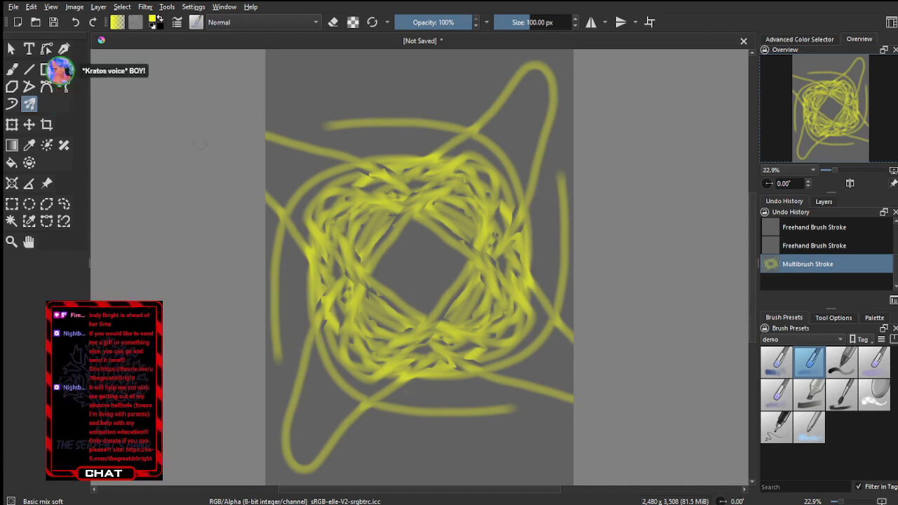
click(75, 22)
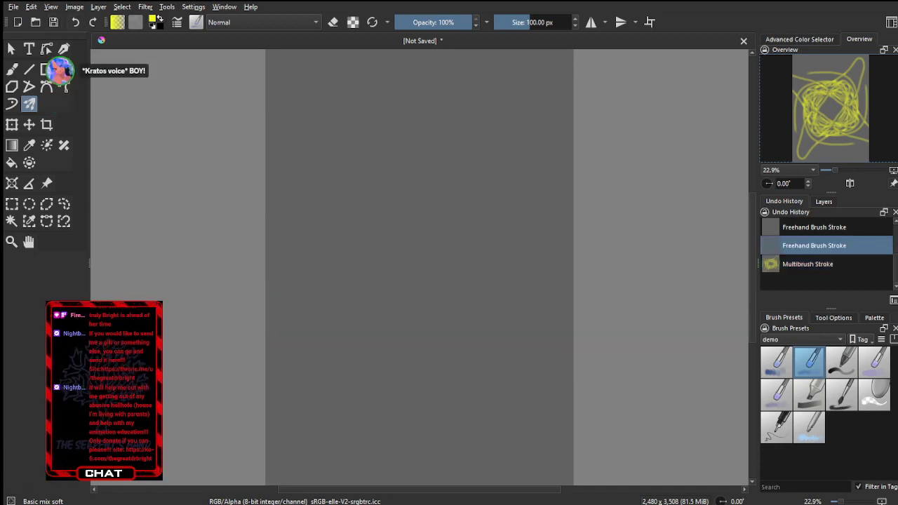
Paint a symmetrical cross with the Multibrush, extend it into a web covering the whole canvas, and undo it
mouse_move(396, 247)
mouse_down()
mouse_move(495, 243)
mouse_move(295, 251)
mouse_up()
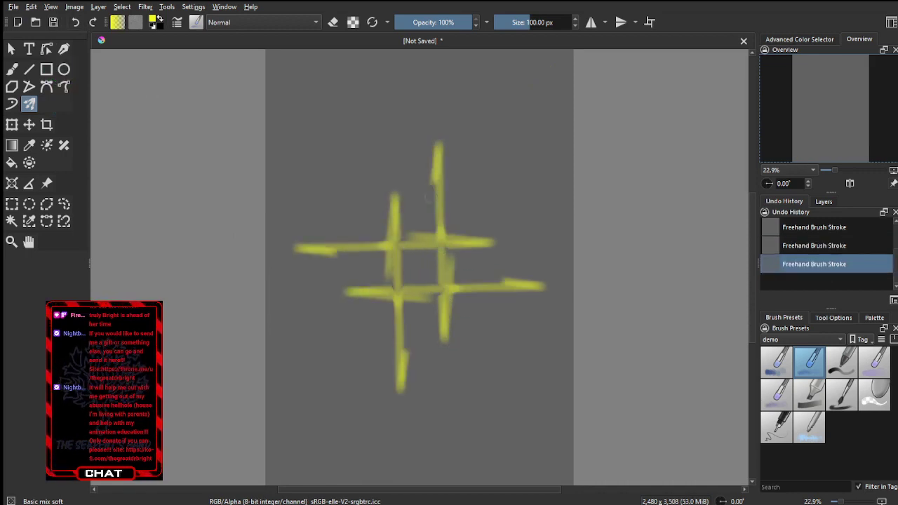
drag(428, 197, 429, 393)
mouse_move(411, 141)
mouse_down()
mouse_move(410, 386)
mouse_move(425, 281)
mouse_move(429, 365)
mouse_move(430, 158)
mouse_up()
drag(329, 267, 424, 168)
drag(429, 236, 431, 140)
drag(449, 274, 534, 272)
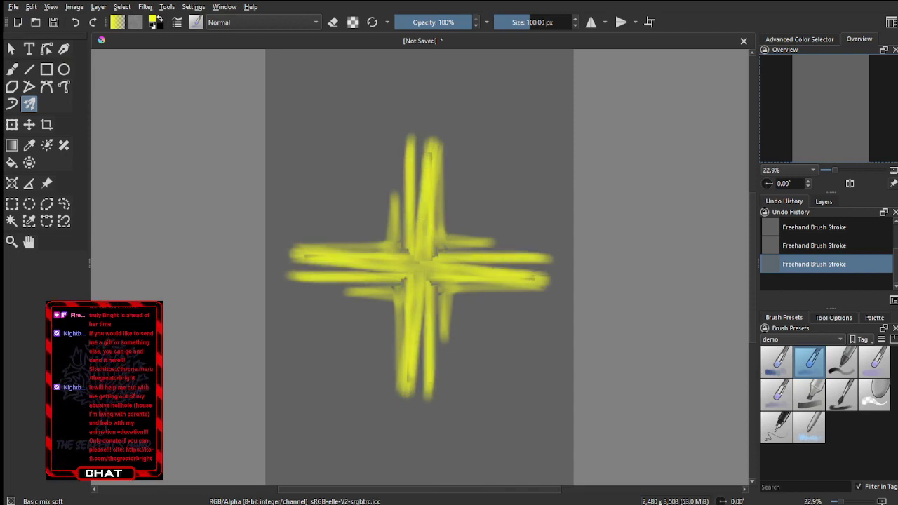
mouse_move(417, 368)
mouse_down()
mouse_move(407, 330)
mouse_move(404, 379)
mouse_move(424, 179)
mouse_move(419, 350)
mouse_move(421, 183)
mouse_move(429, 169)
mouse_move(418, 364)
mouse_move(421, 176)
mouse_move(411, 284)
mouse_move(411, 393)
mouse_move(421, 208)
mouse_move(411, 375)
mouse_move(449, 134)
mouse_move(424, 53)
mouse_move(465, 69)
mouse_move(484, 210)
mouse_move(294, 140)
mouse_move(351, 70)
mouse_move(302, 421)
mouse_move(547, 99)
mouse_move(302, 77)
mouse_up()
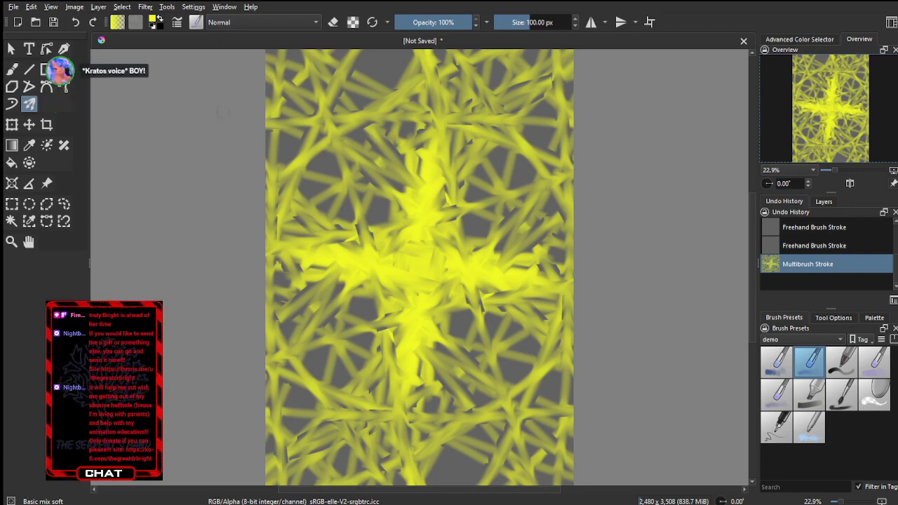
click(77, 22)
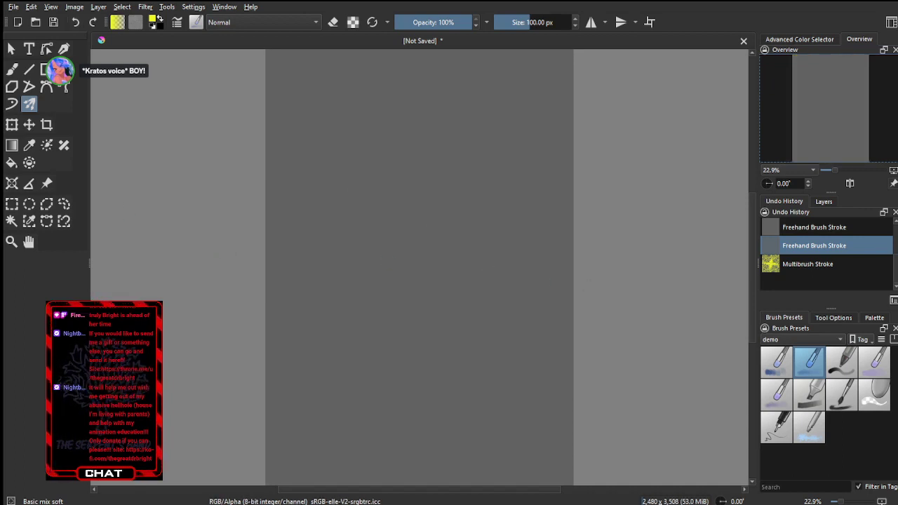
Draw a large double-loop spiral in the upper canvas with the Freehand Path tool
click(47, 87)
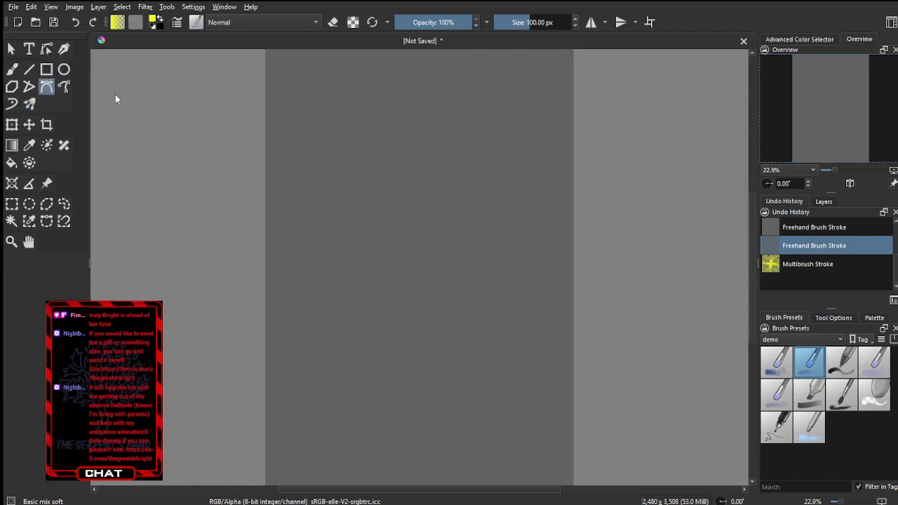
click(65, 87)
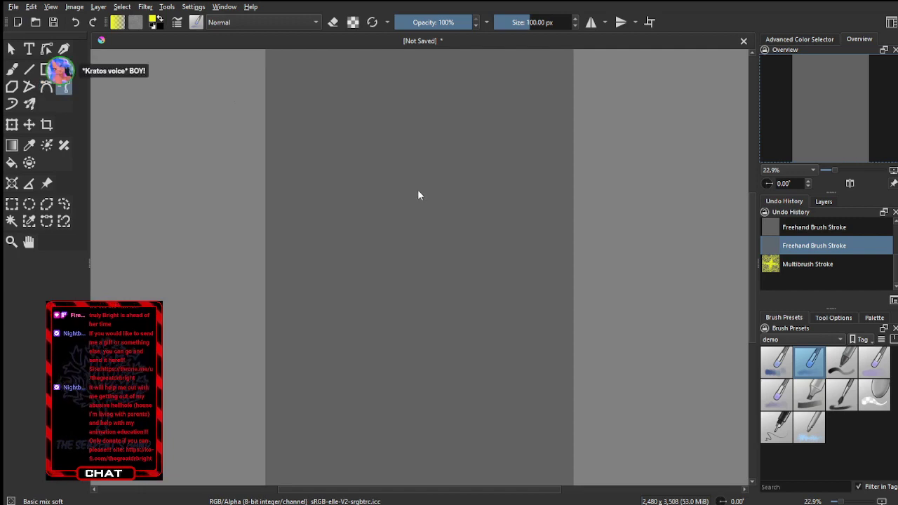
mouse_move(435, 144)
mouse_down()
mouse_move(391, 193)
mouse_move(387, 287)
mouse_move(498, 327)
mouse_move(548, 234)
mouse_move(517, 142)
mouse_move(460, 104)
mouse_move(386, 109)
mouse_move(305, 162)
mouse_move(304, 298)
mouse_move(360, 343)
mouse_move(463, 247)
mouse_up()
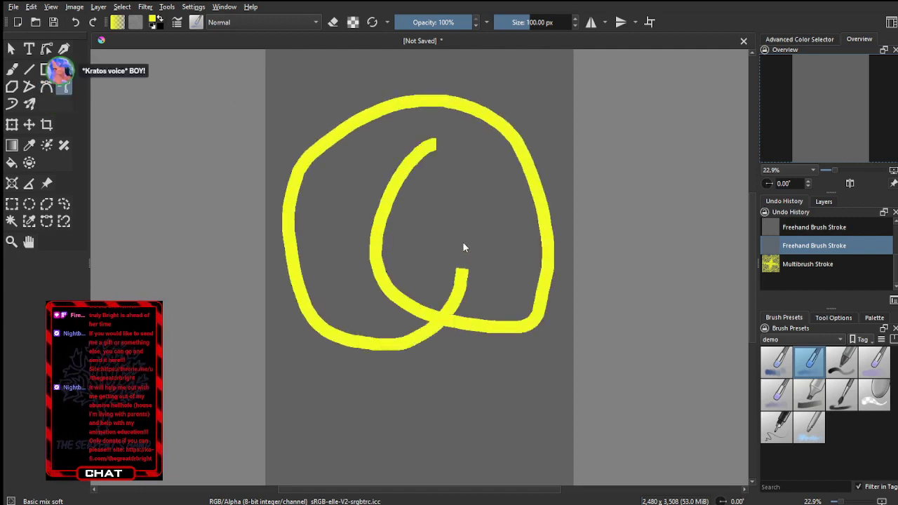
drag(411, 188, 404, 188)
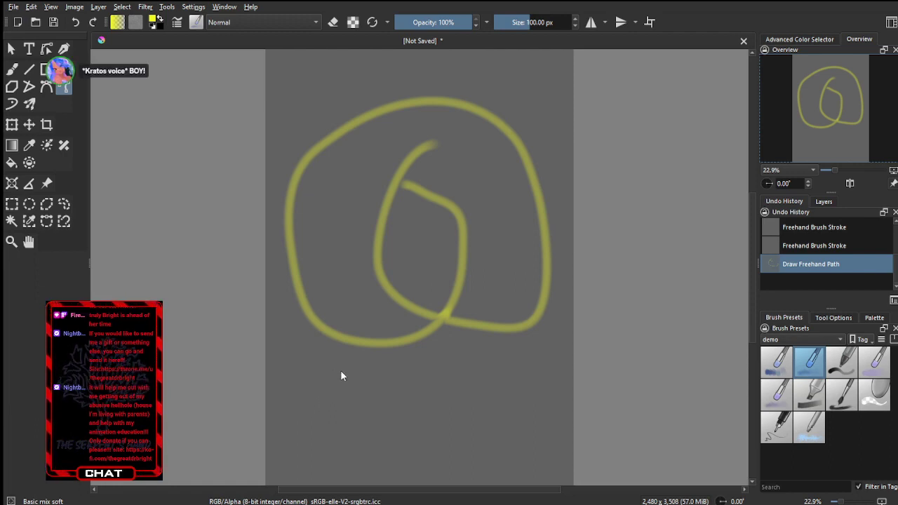
Write the word "PISS" below the spiral with the Freehand Path tool, and undo both freehand paths
drag(340, 370, 313, 398)
mouse_move(320, 447)
mouse_down()
mouse_move(319, 463)
mouse_move(383, 435)
mouse_move(384, 390)
mouse_move(388, 397)
mouse_up()
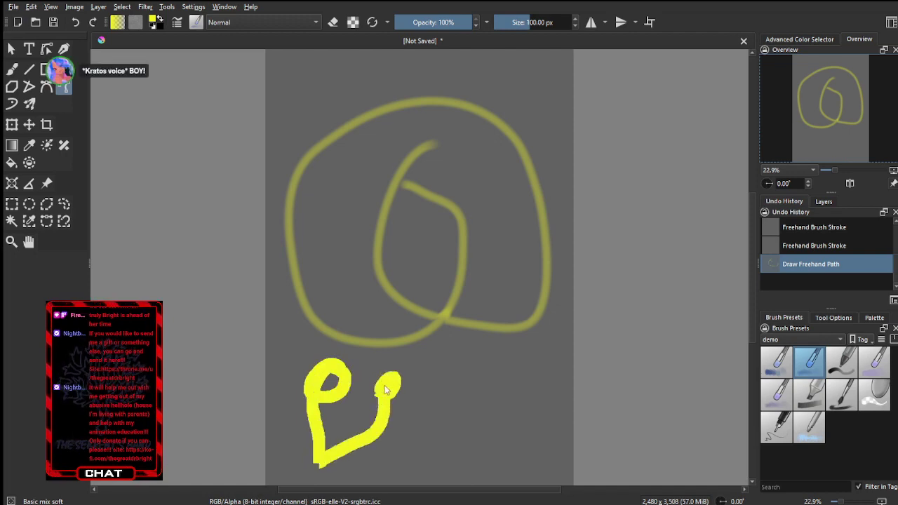
drag(401, 467, 407, 455)
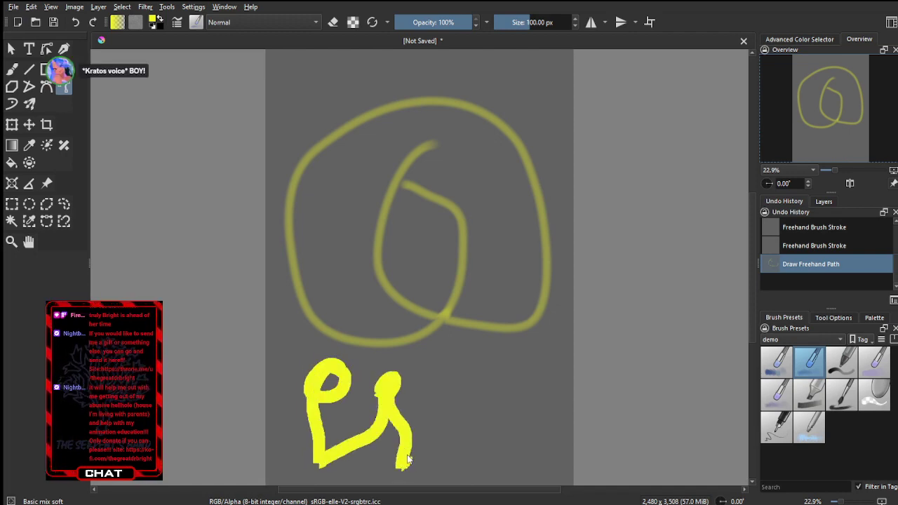
drag(459, 387, 472, 405)
drag(421, 425, 463, 432)
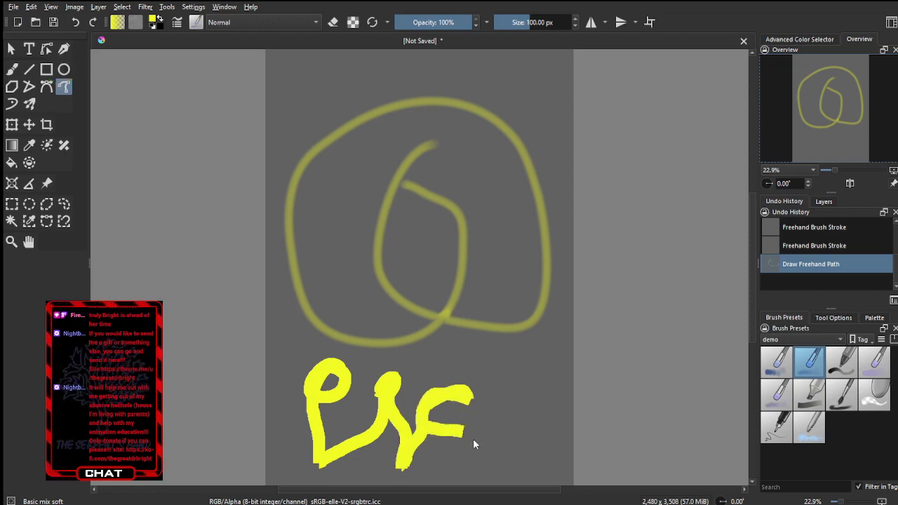
mouse_move(488, 469)
mouse_down()
mouse_move(512, 400)
mouse_move(540, 395)
mouse_move(550, 404)
mouse_move(513, 403)
mouse_move(510, 435)
mouse_move(532, 484)
mouse_up()
scroll(519, 463, down, 1)
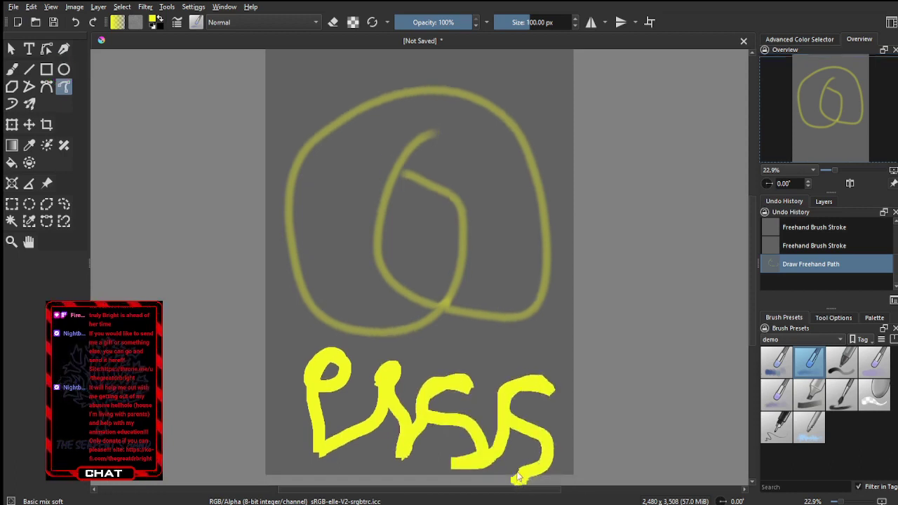
key(Delete)
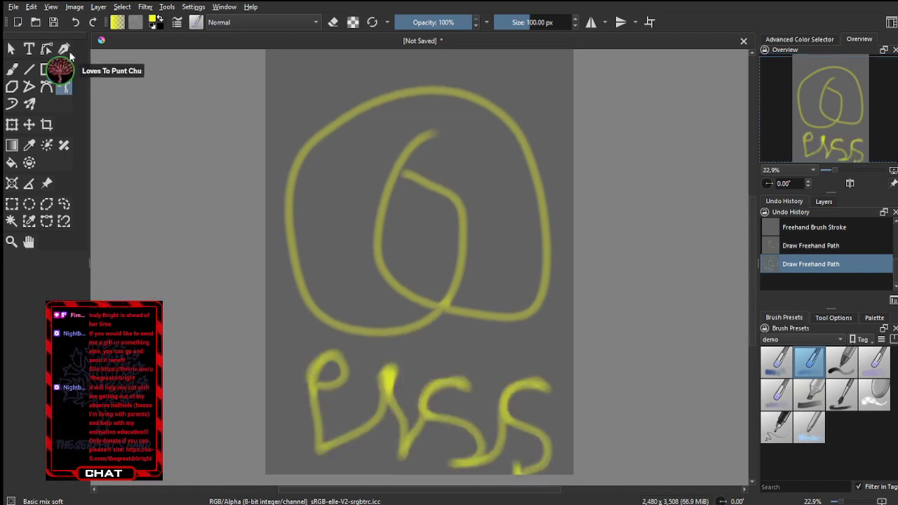
click(74, 23)
click(74, 23)
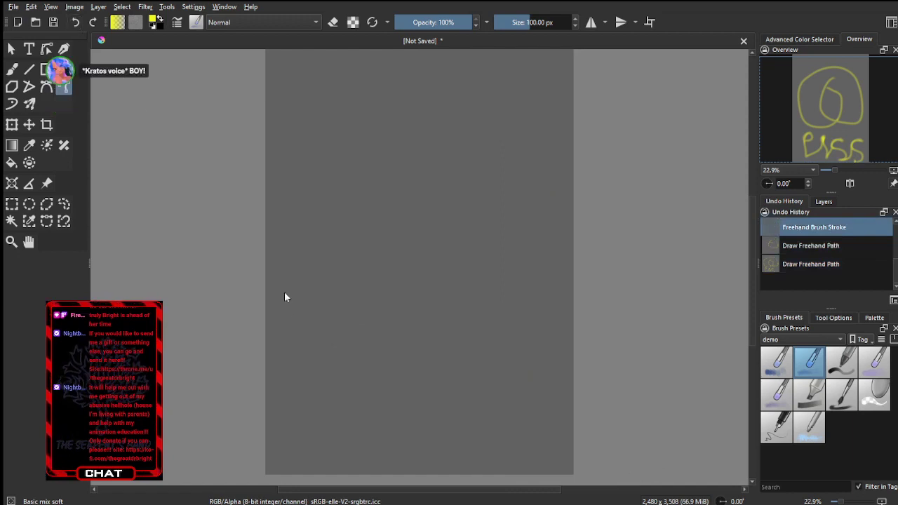
Add the picture of the orange slime on a pink background as a reference image
scroll(300, 324, up, 2)
scroll(300, 323, down, 3)
scroll(299, 322, up, 2)
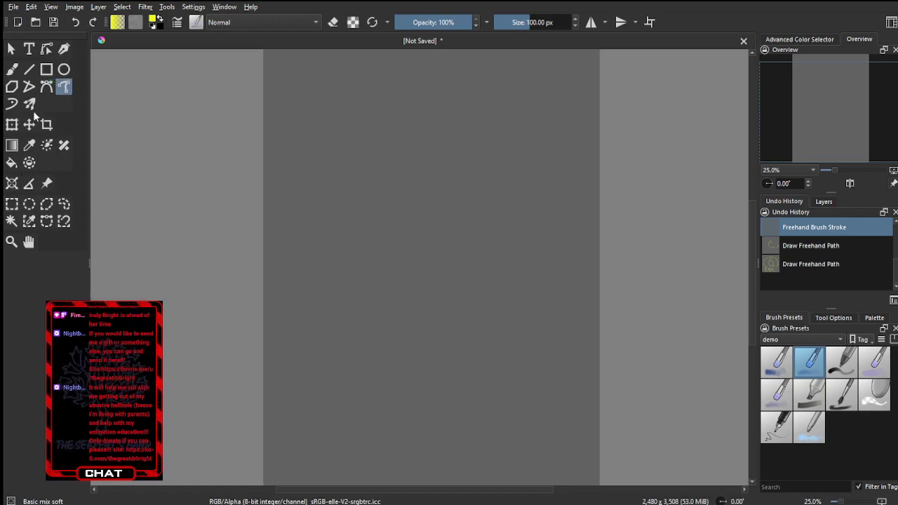
click(44, 187)
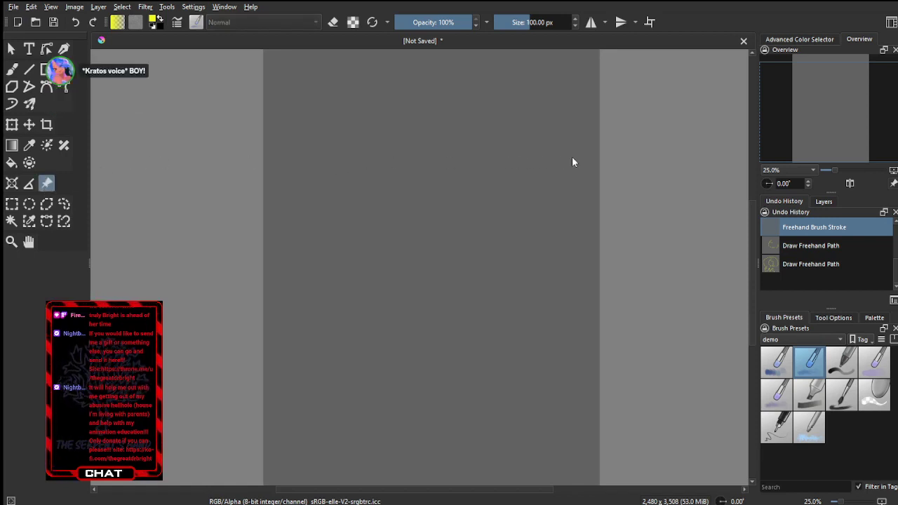
click(833, 317)
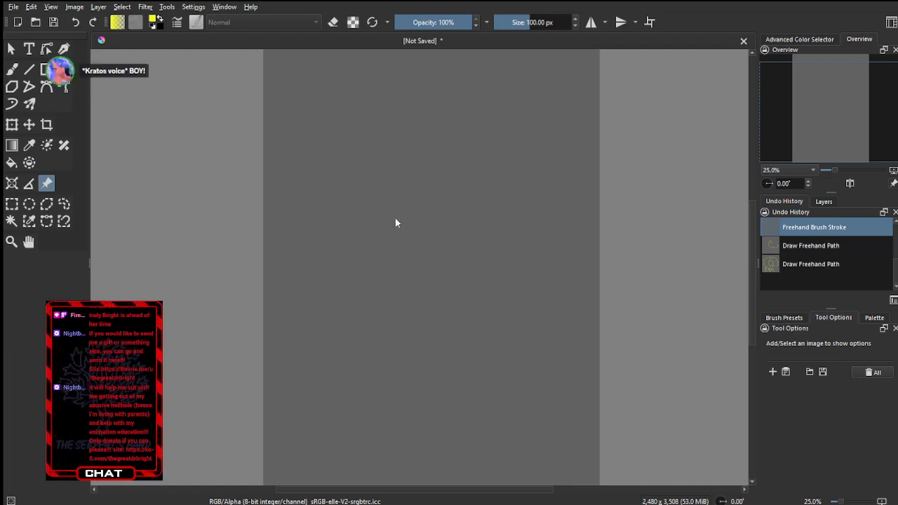
click(445, 301)
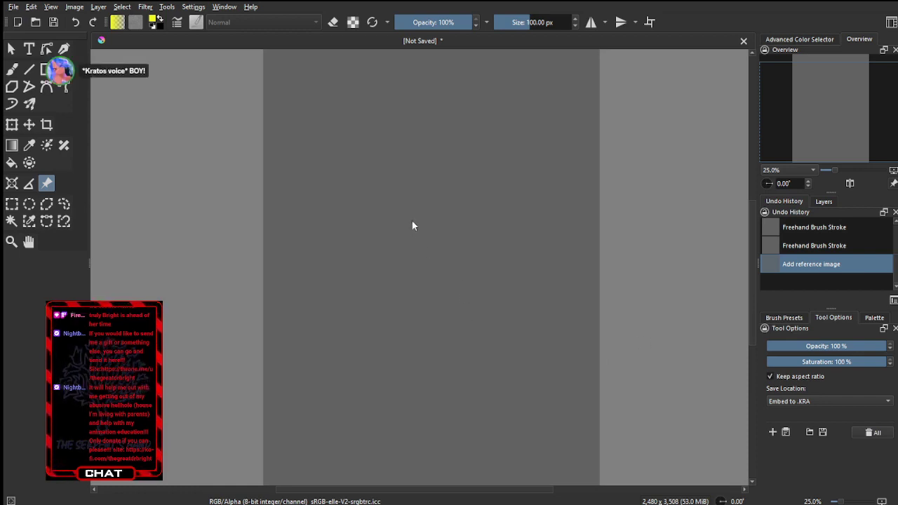
key(ctrl+shift+r)
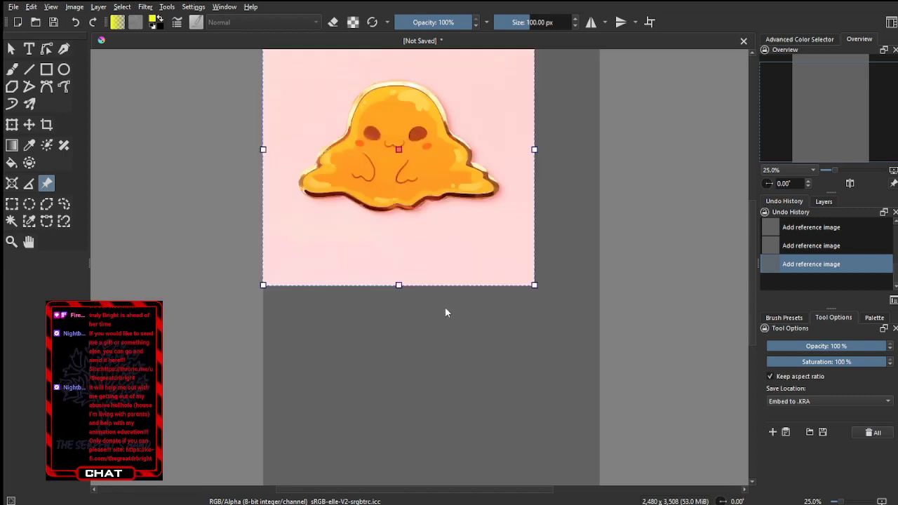
Move the slime reference image off the canvas to its left side and deselect it
scroll(241, 330, up, 3)
scroll(242, 331, down, 3)
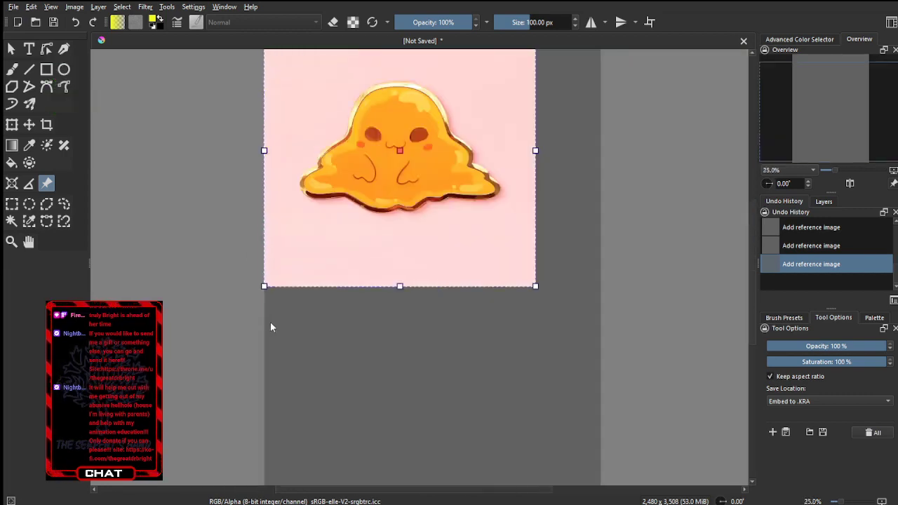
scroll(278, 315, down, 3)
scroll(278, 315, up, 3)
drag(346, 184, 326, 354)
drag(377, 359, 87, 292)
drag(469, 496, 426, 495)
drag(293, 295, 282, 272)
click(336, 434)
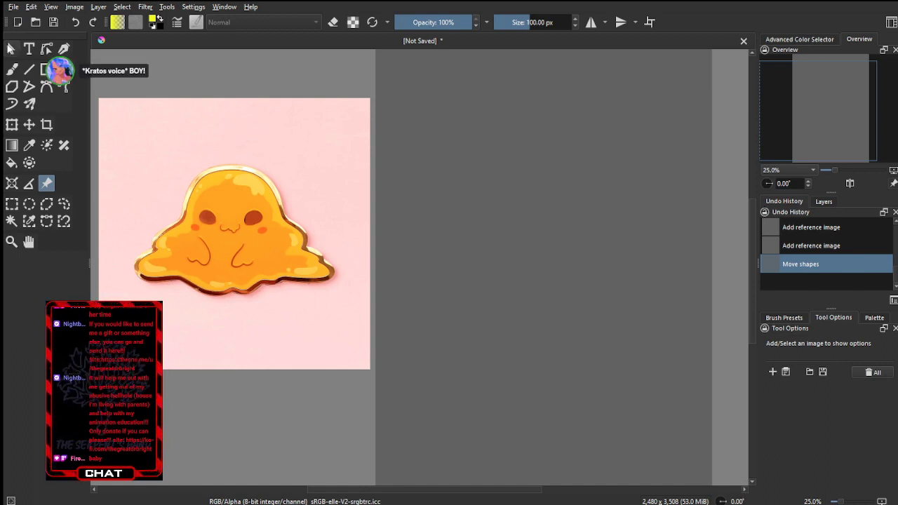
Draw two yellow oval eyes and a w-shaped mouth with the Freehand Brush, using the Ink gpen 10 preset
click(12, 69)
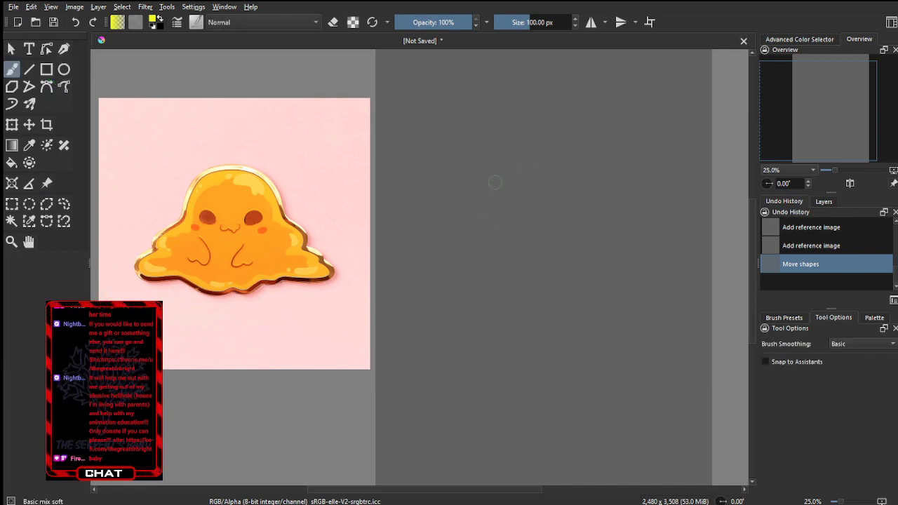
click(790, 319)
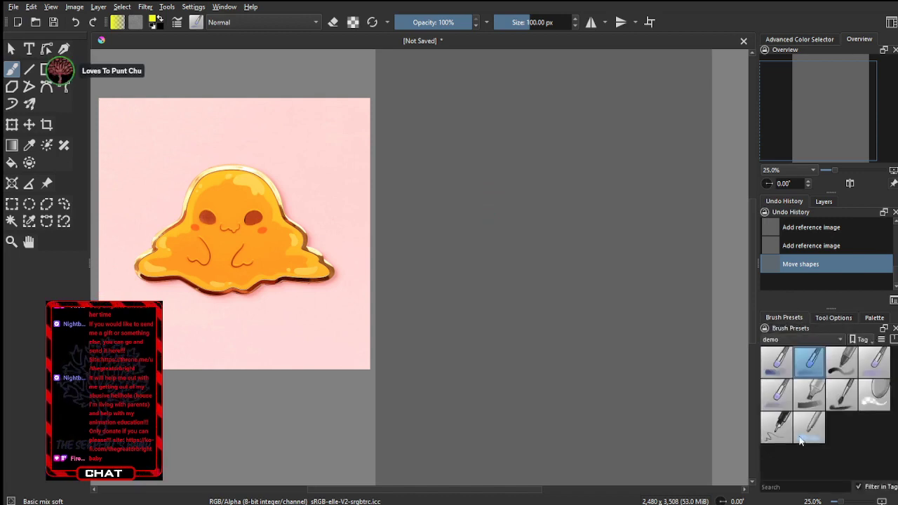
click(777, 431)
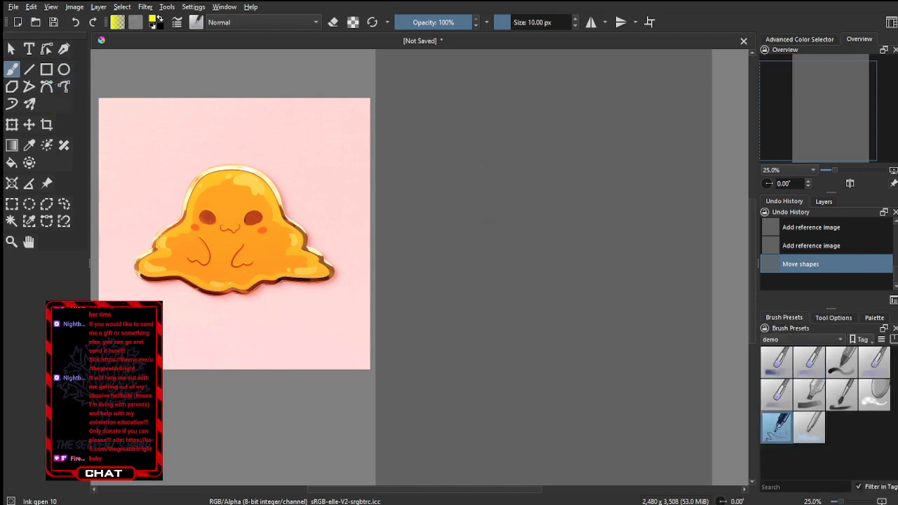
drag(483, 149, 496, 149)
mouse_move(455, 183)
mouse_down()
mouse_move(472, 200)
mouse_move(503, 188)
mouse_move(512, 167)
mouse_move(496, 149)
mouse_up()
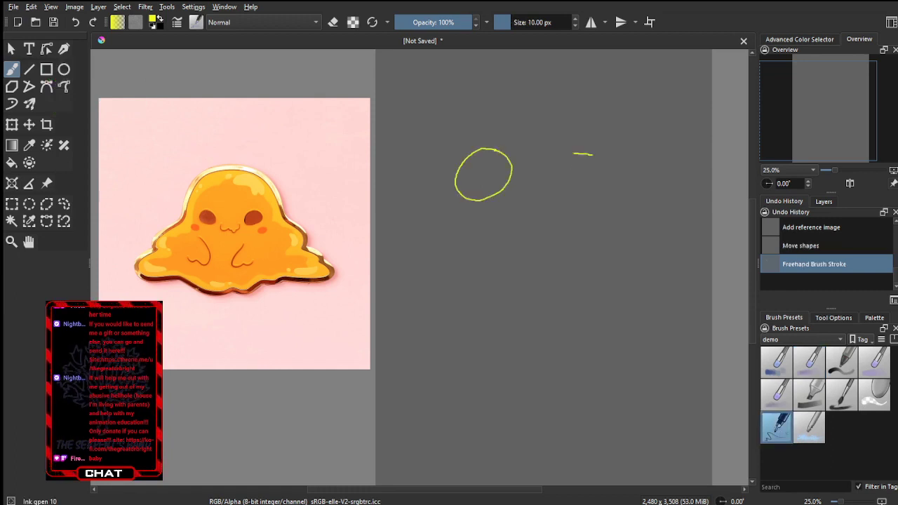
mouse_move(573, 153)
mouse_down()
mouse_move(541, 186)
mouse_move(560, 203)
mouse_move(613, 193)
mouse_move(623, 170)
mouse_move(584, 153)
mouse_up()
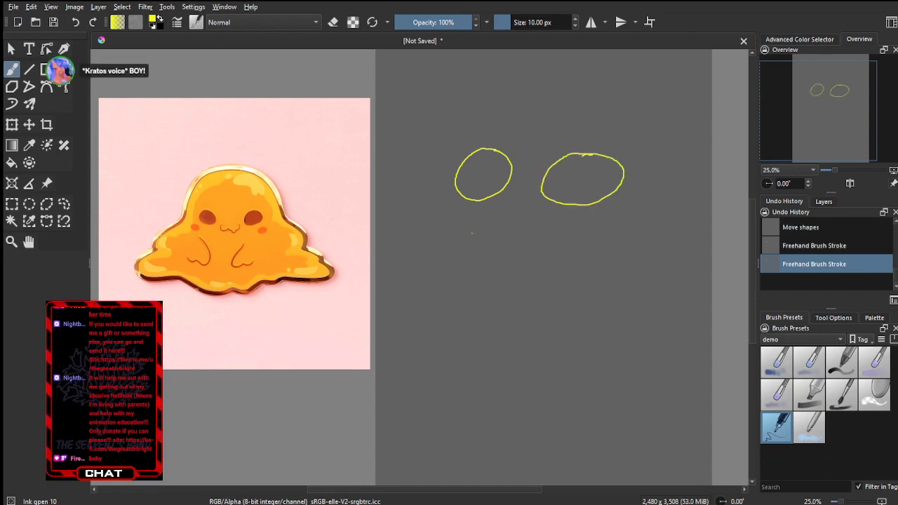
mouse_move(476, 253)
mouse_down()
mouse_move(507, 259)
mouse_move(530, 235)
mouse_move(545, 263)
mouse_move(591, 254)
mouse_up()
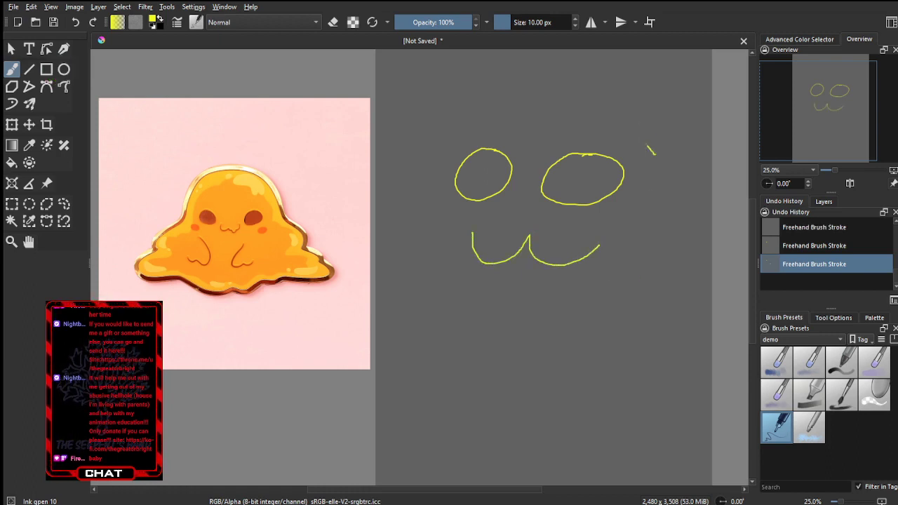
Draw a closed wavy body outline around the face, with two hands and two small cheek marks inside it
mouse_move(647, 146)
mouse_down()
mouse_move(585, 130)
mouse_move(491, 130)
mouse_move(458, 133)
mouse_move(435, 149)
mouse_move(423, 215)
mouse_move(430, 276)
mouse_move(407, 357)
mouse_move(420, 415)
mouse_move(472, 413)
mouse_move(500, 400)
mouse_move(620, 412)
mouse_move(681, 373)
mouse_move(690, 339)
mouse_move(681, 200)
mouse_up()
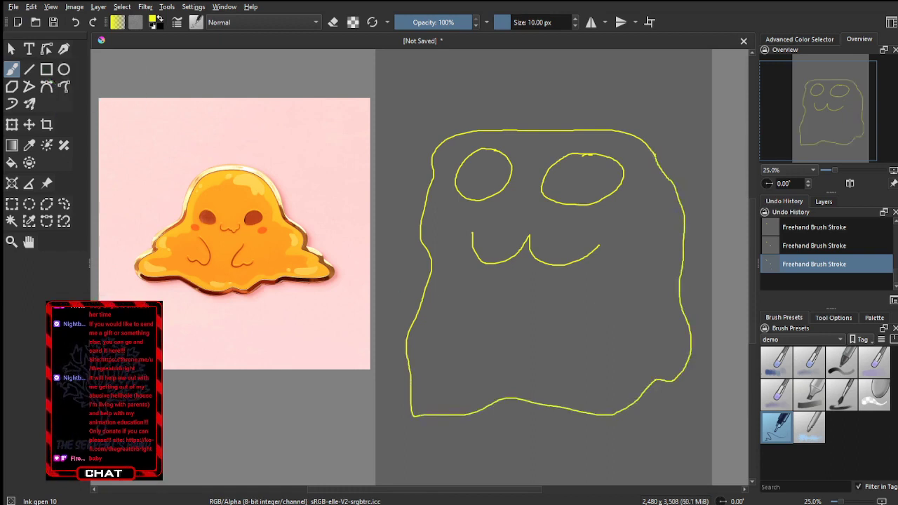
drag(472, 289, 501, 320)
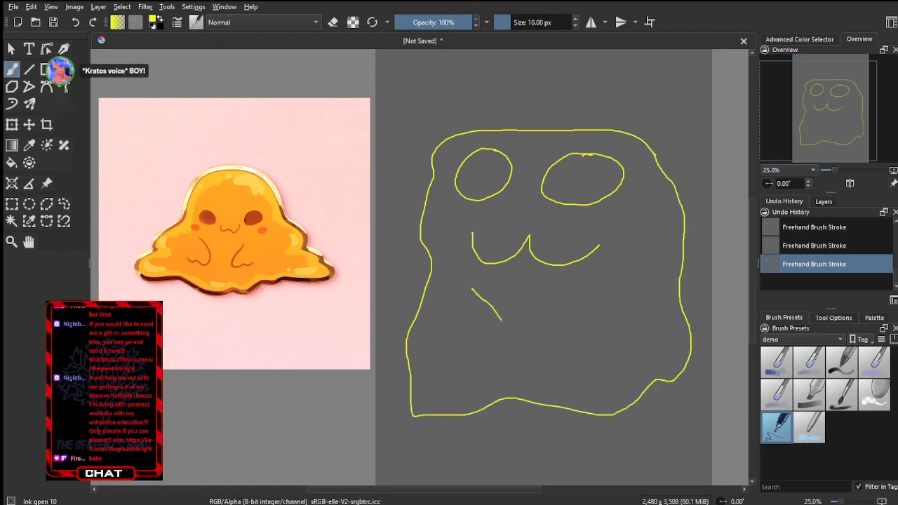
drag(484, 350, 480, 350)
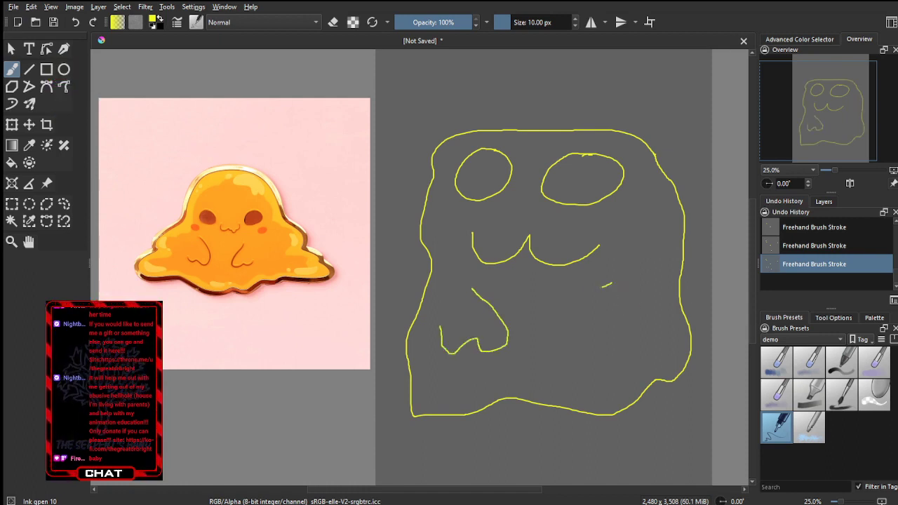
drag(602, 286, 566, 314)
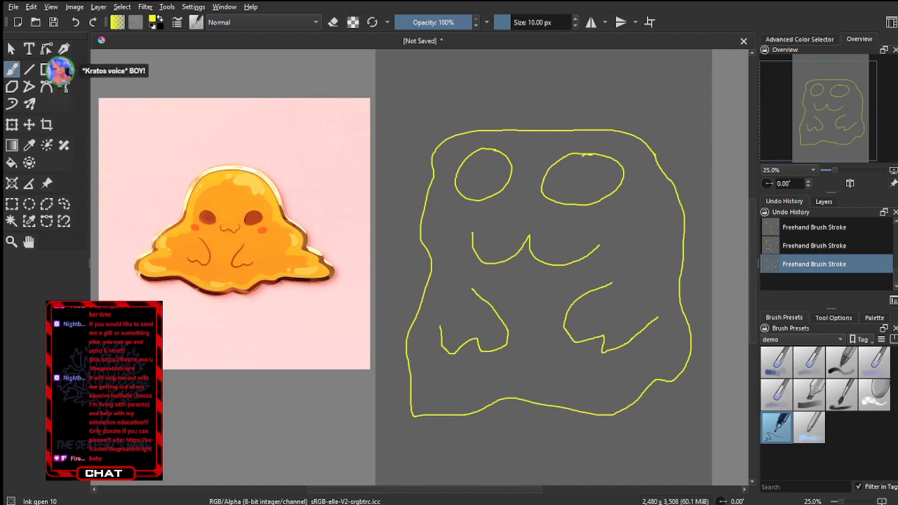
drag(441, 200, 451, 209)
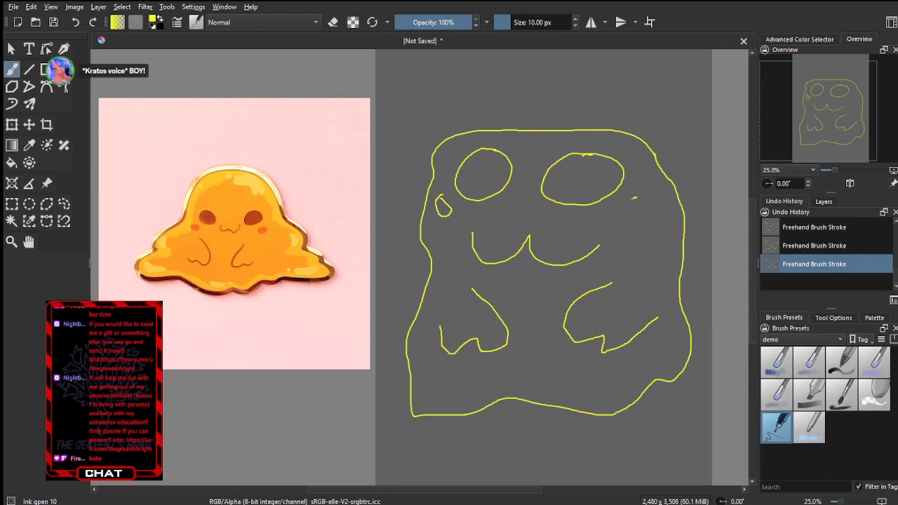
drag(635, 199, 618, 218)
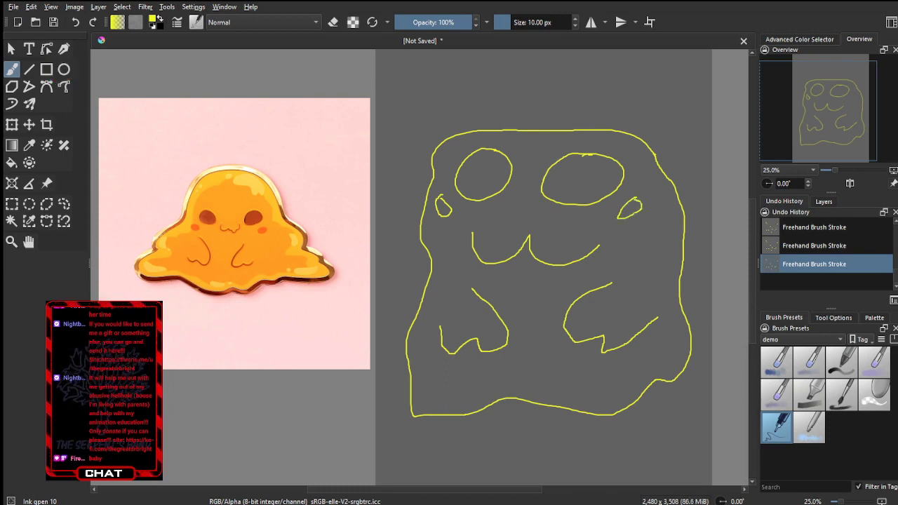
Add a new paint layer and place it directly beneath Paint Layer 1
click(825, 202)
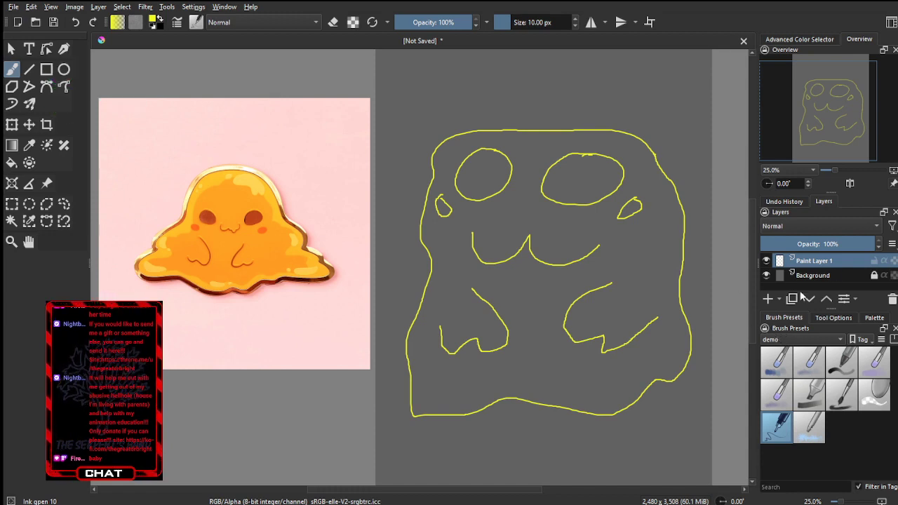
click(767, 300)
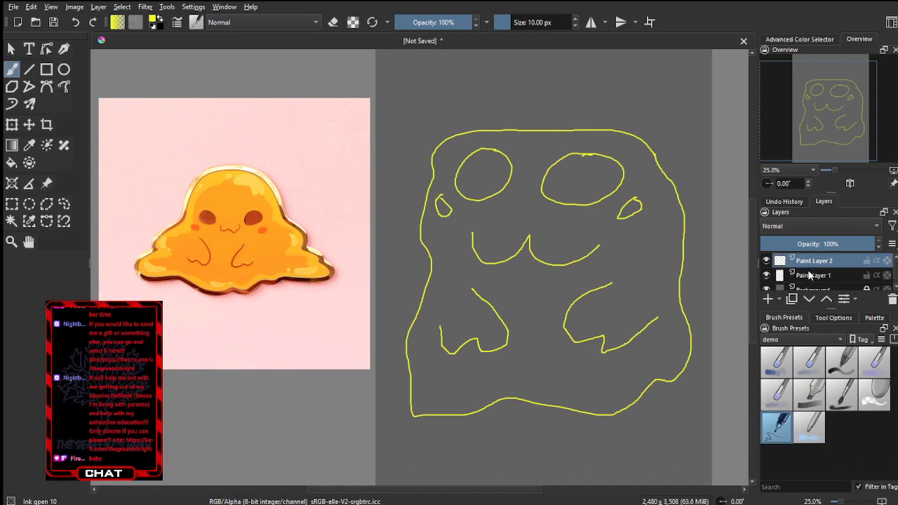
drag(812, 266, 814, 279)
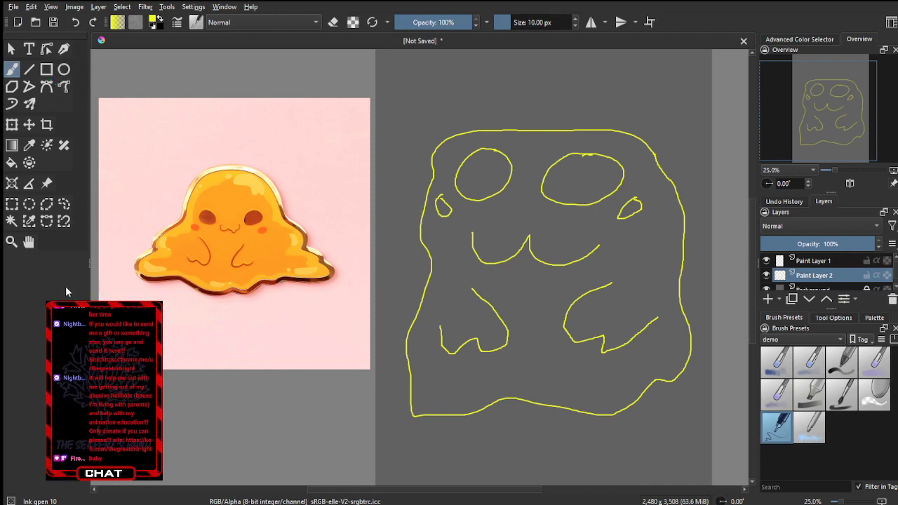
Select the area outside the body outline on Paint Layer 1 with Contiguous Selection, and invert it to cover the whole body
click(808, 264)
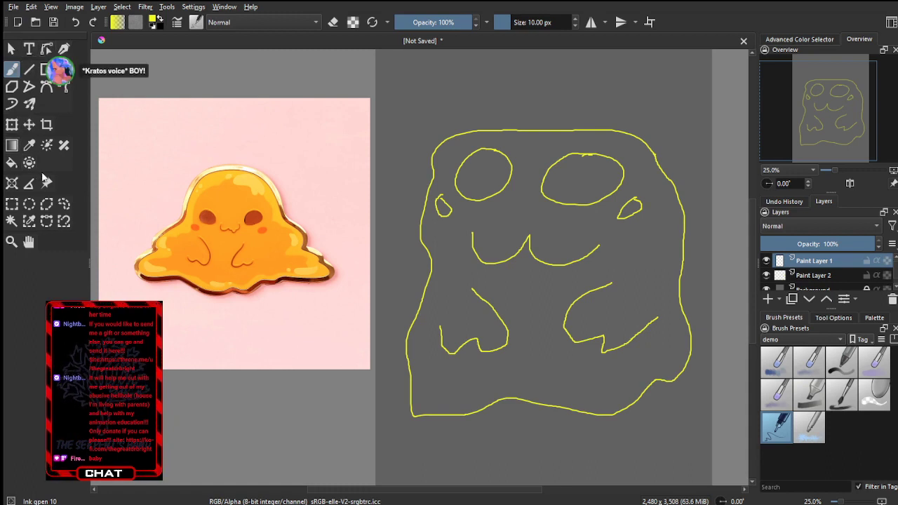
click(12, 222)
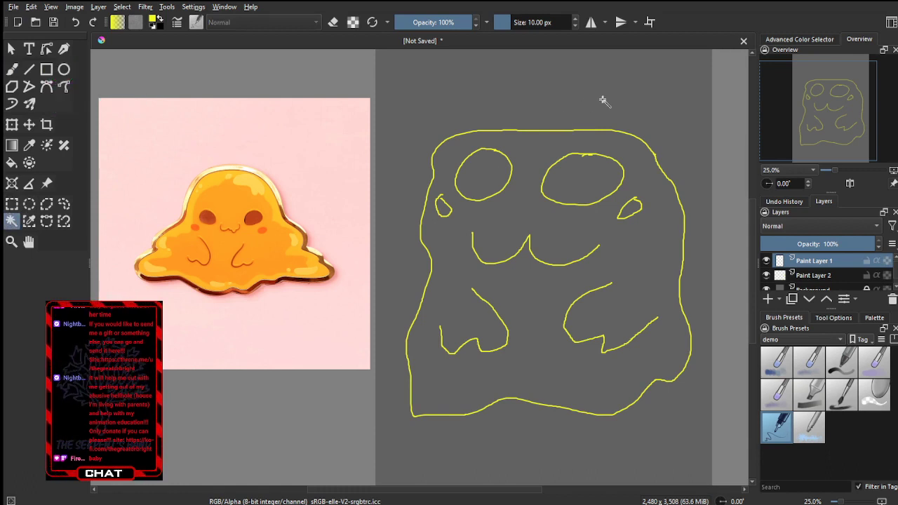
click(529, 101)
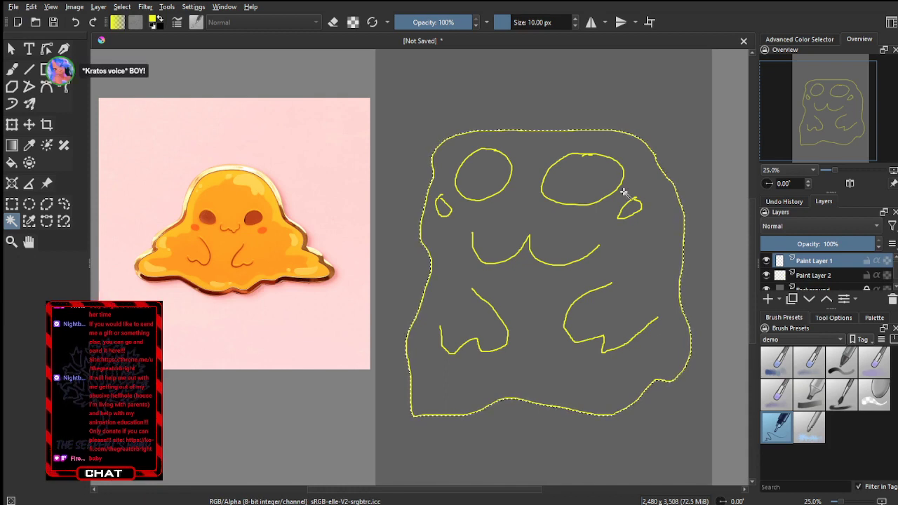
Fill the selected body on Paint Layer 2 with orange, and refill it with pink
click(819, 277)
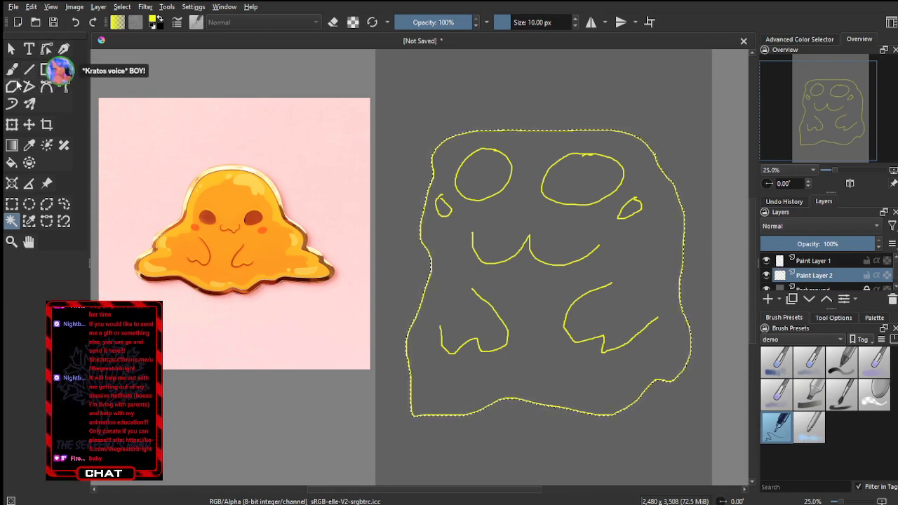
click(11, 164)
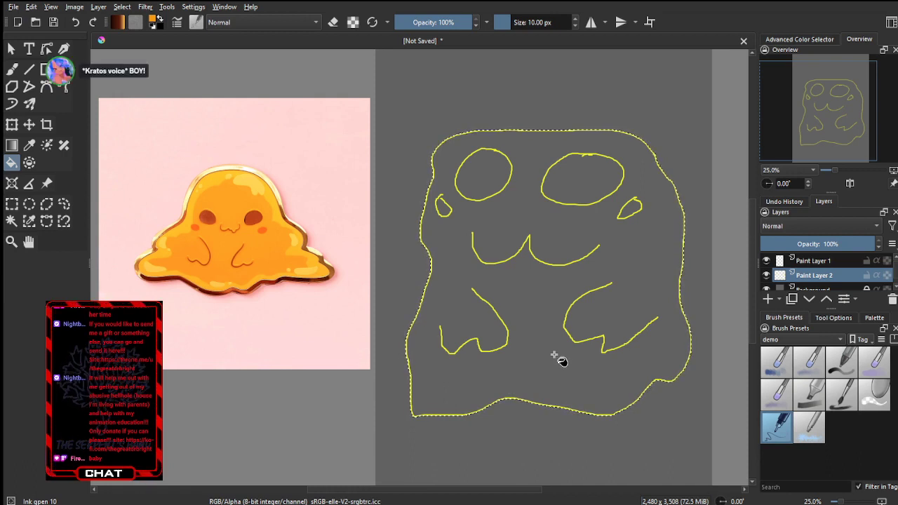
click(535, 313)
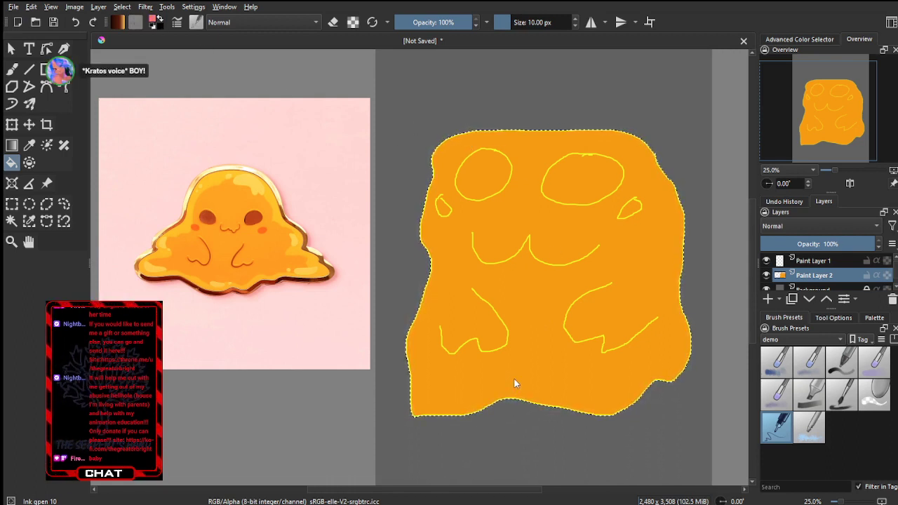
click(636, 218)
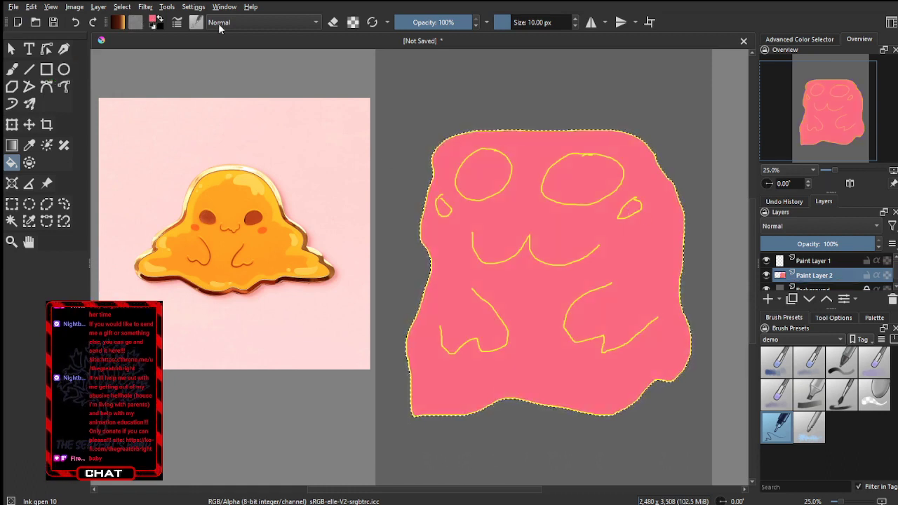
Refill the selected body on Paint Layer 2 with orange, and add a new paint layer directly above it
ctrl+click(537, 139)
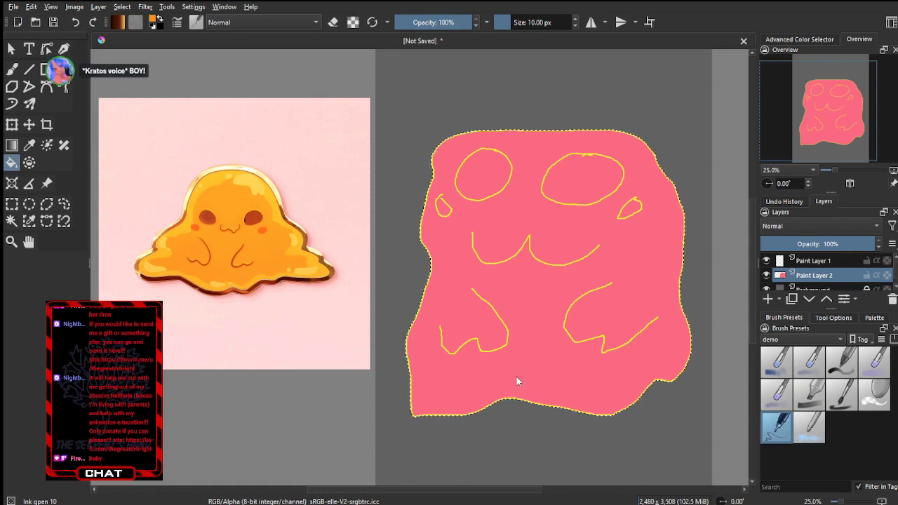
click(522, 224)
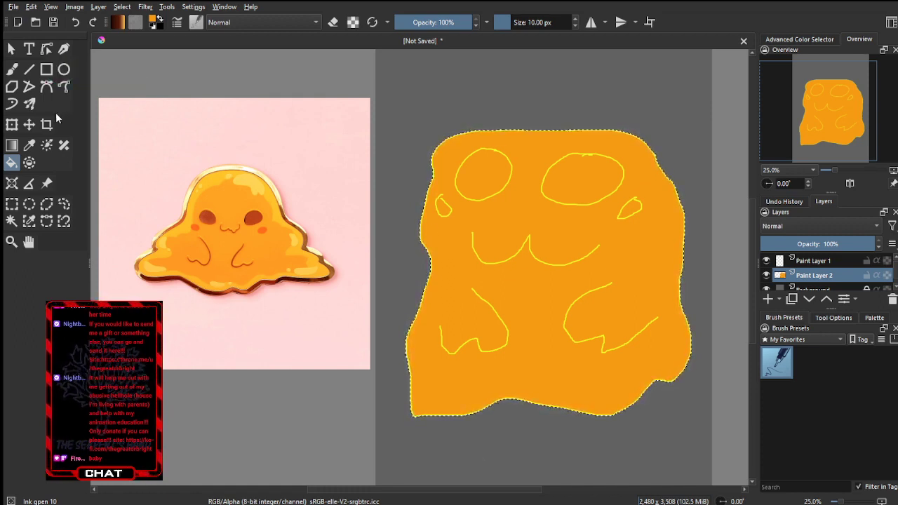
click(12, 221)
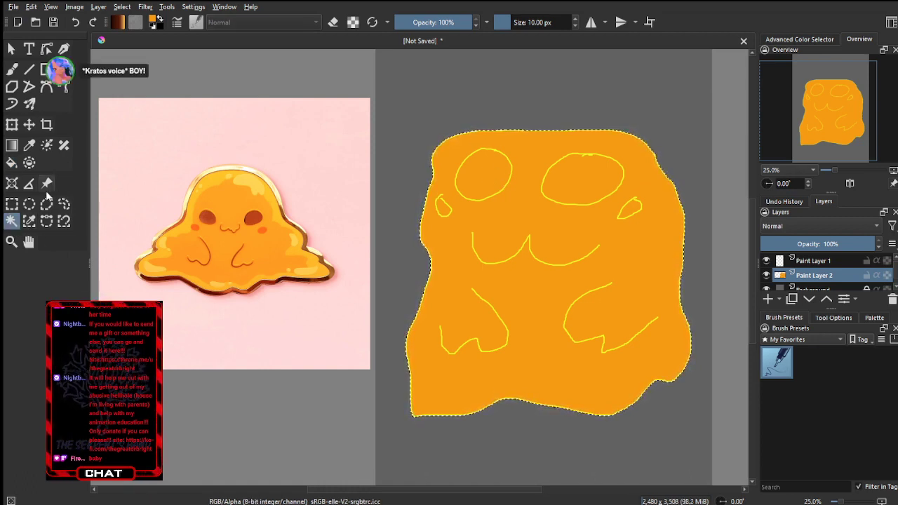
click(11, 69)
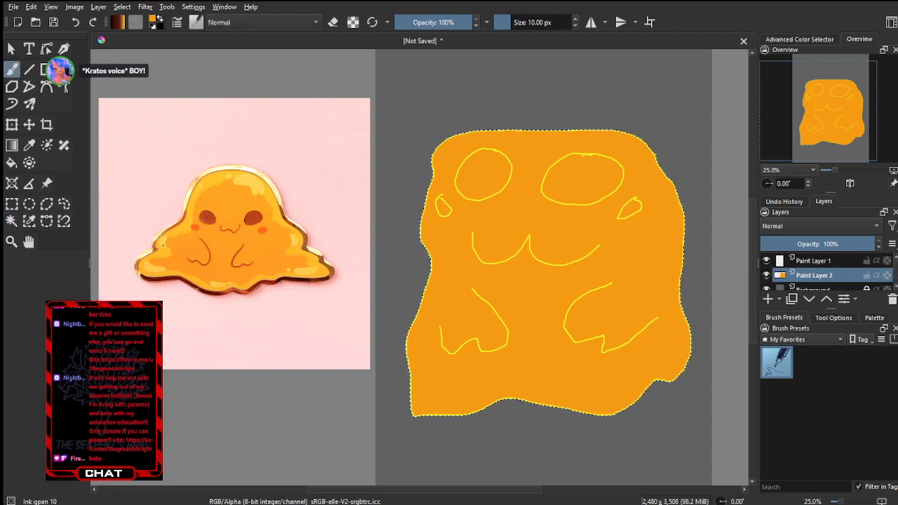
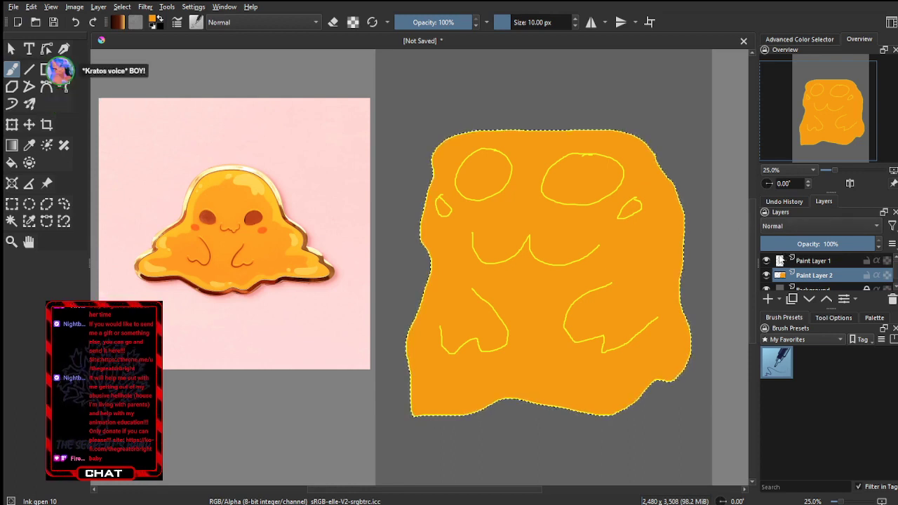
key(Insert)
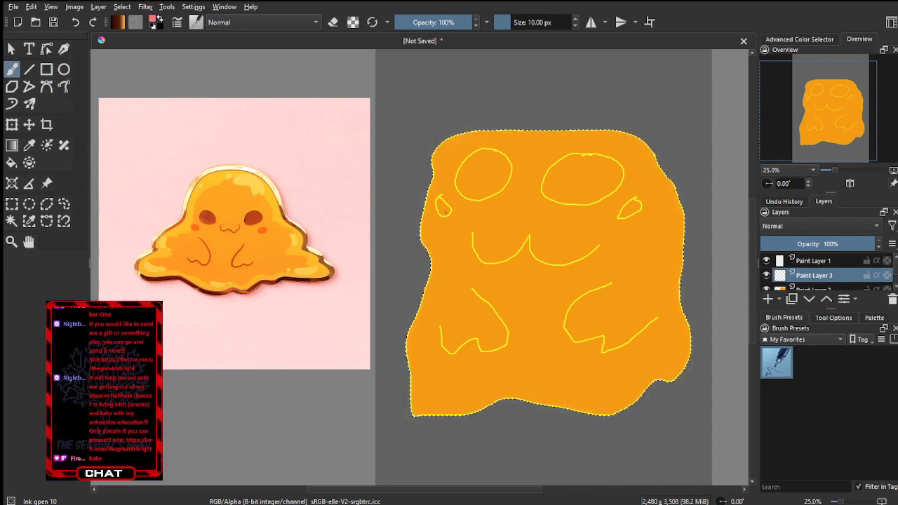
Try to colour the cheek marks pink with a brush stroke and the Fill tool, then undo the fills
drag(439, 202, 443, 208)
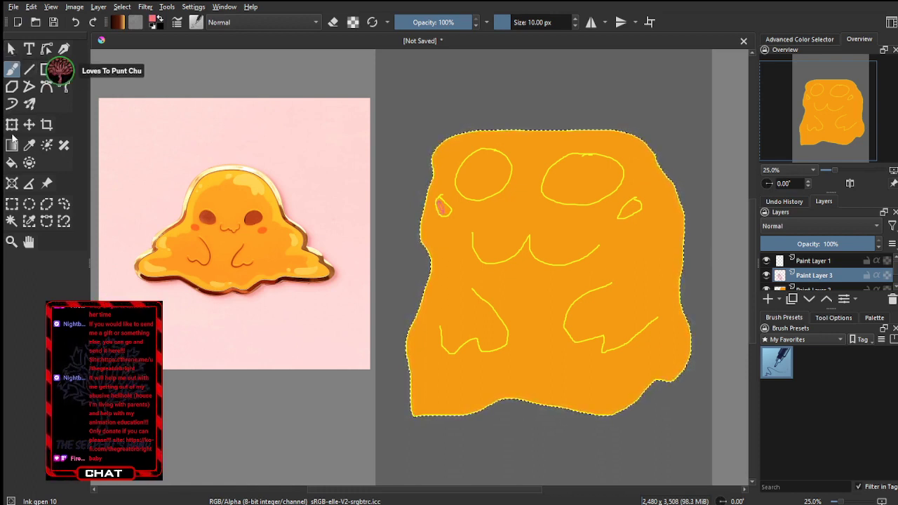
click(11, 162)
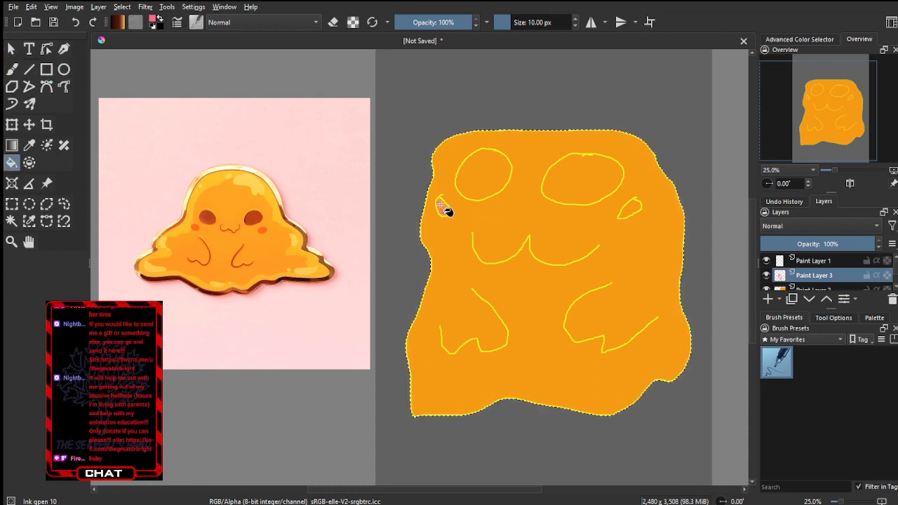
click(444, 208)
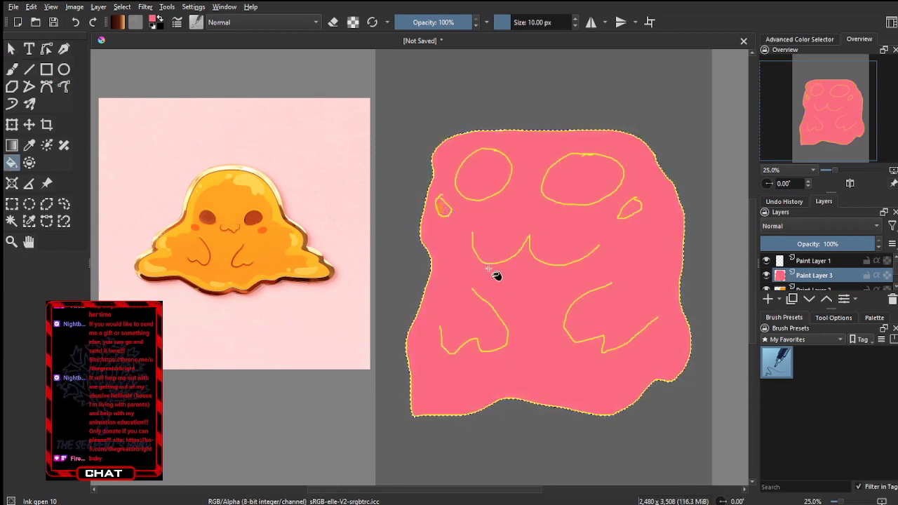
click(443, 209)
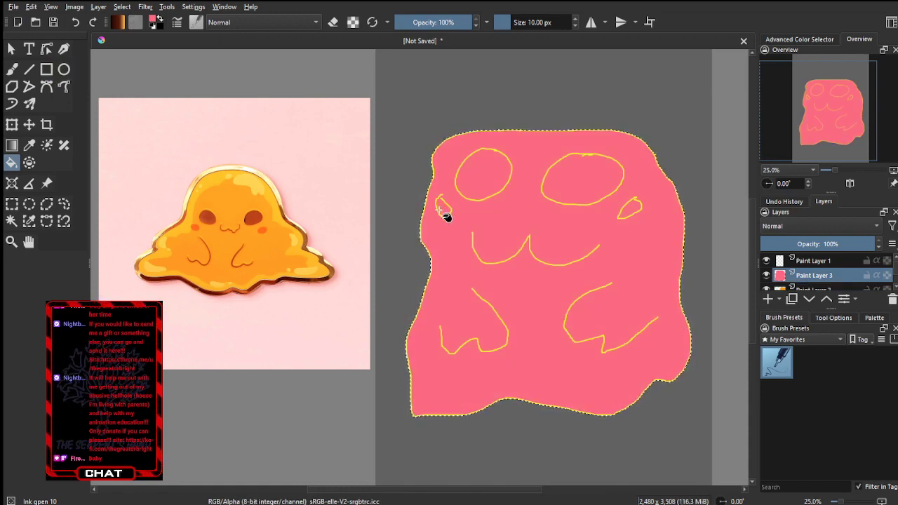
click(819, 289)
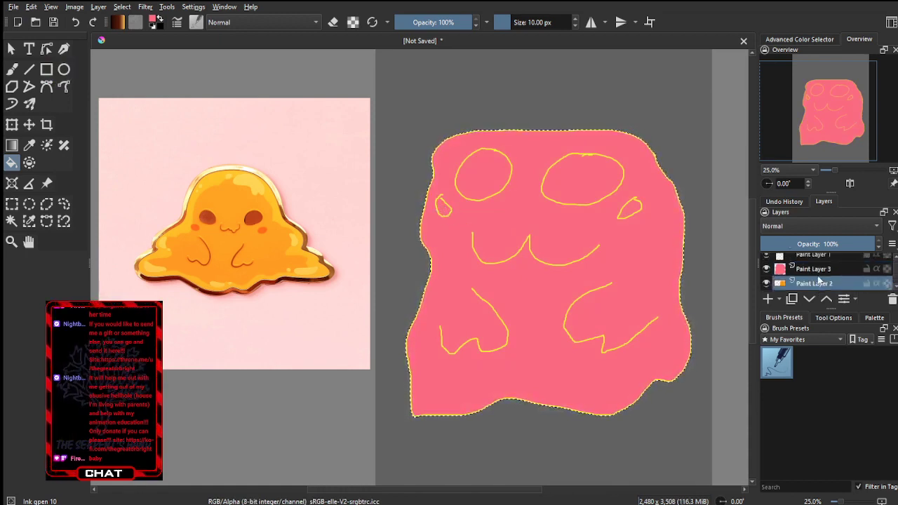
click(635, 208)
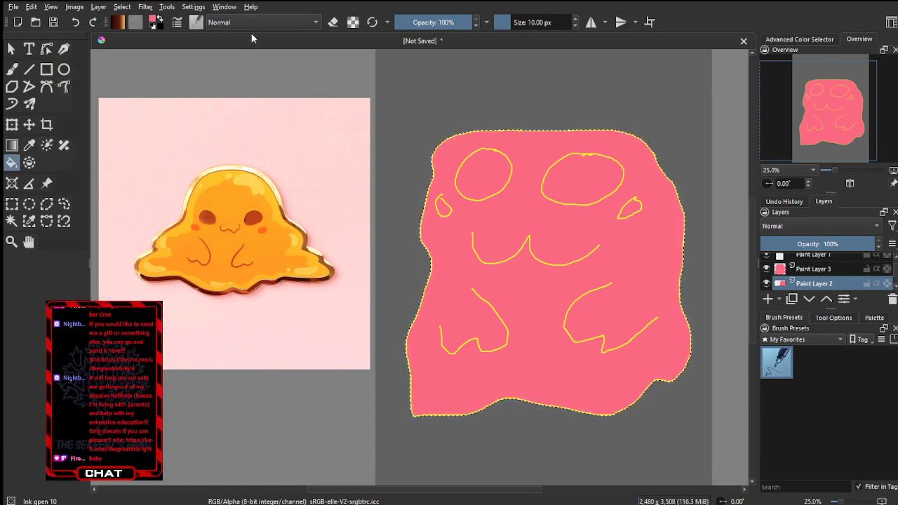
click(76, 23)
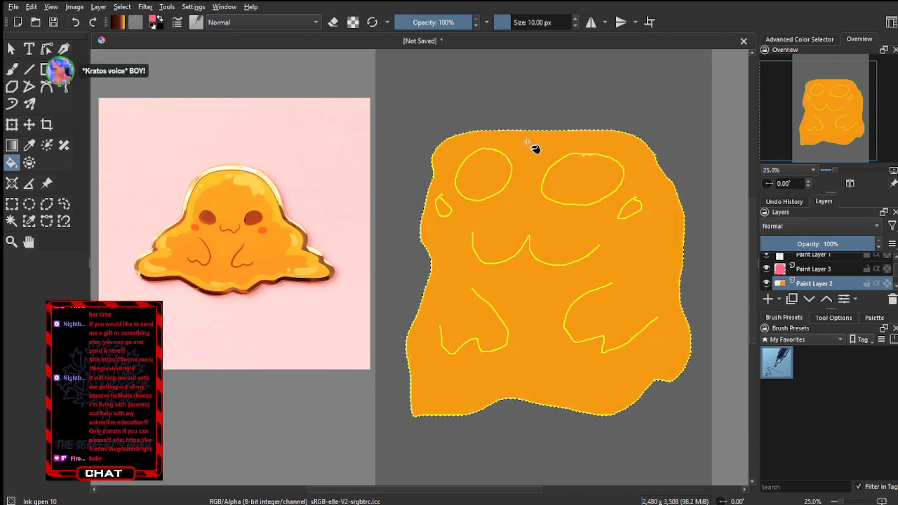
On Paint Layer 3, paint both cheek marks pink with the Basic mix soft brush at 100 px
click(812, 270)
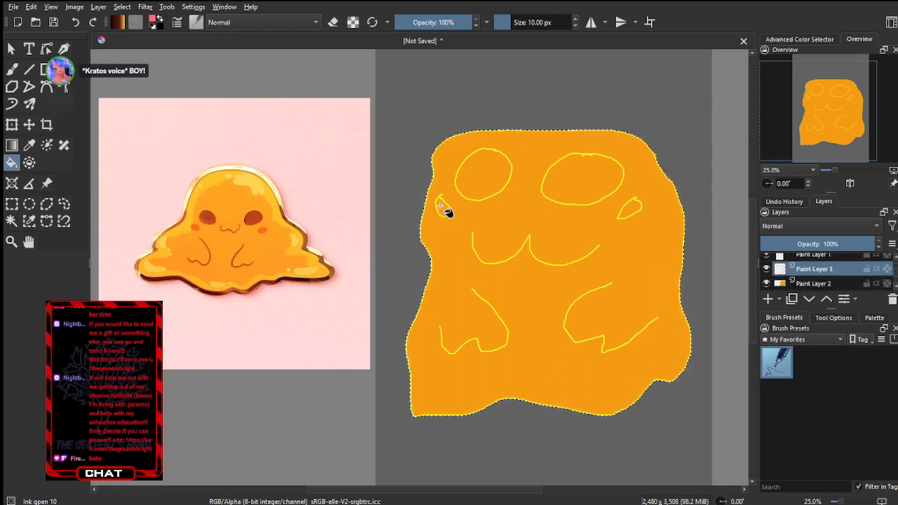
drag(447, 212, 453, 208)
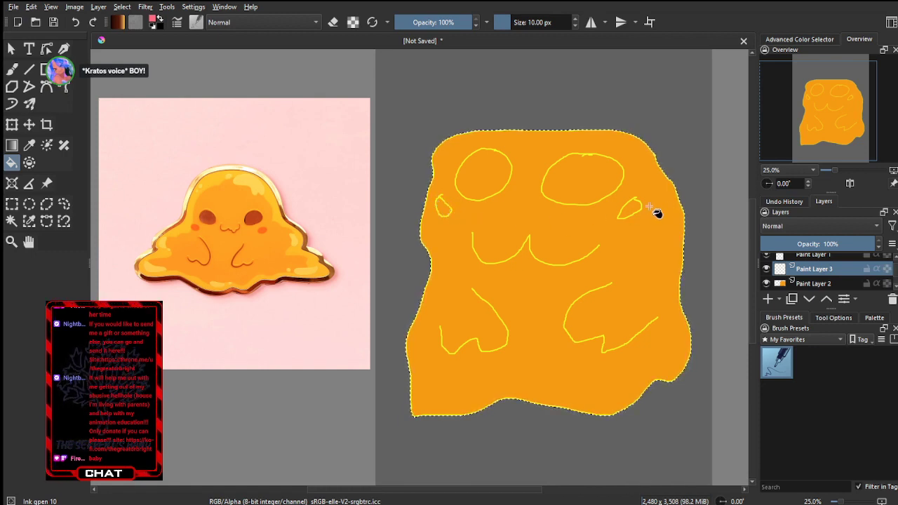
drag(635, 214, 639, 210)
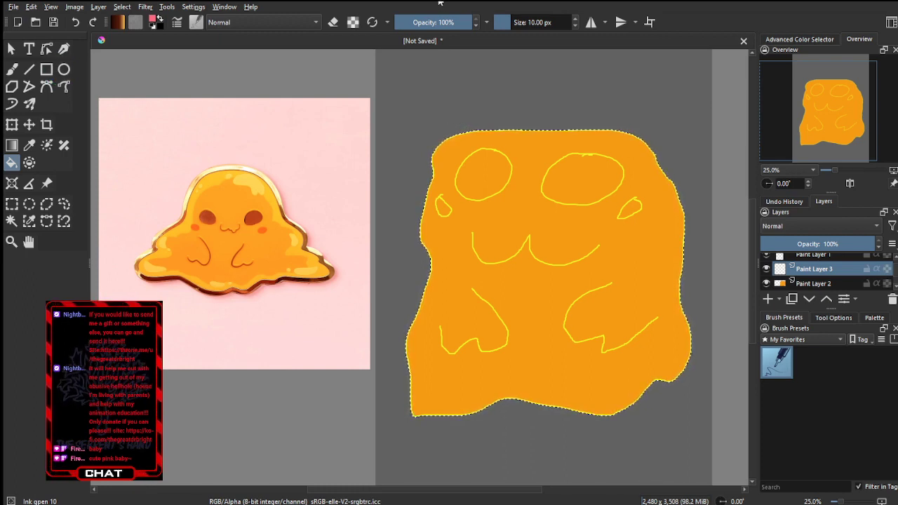
click(806, 338)
click(771, 228)
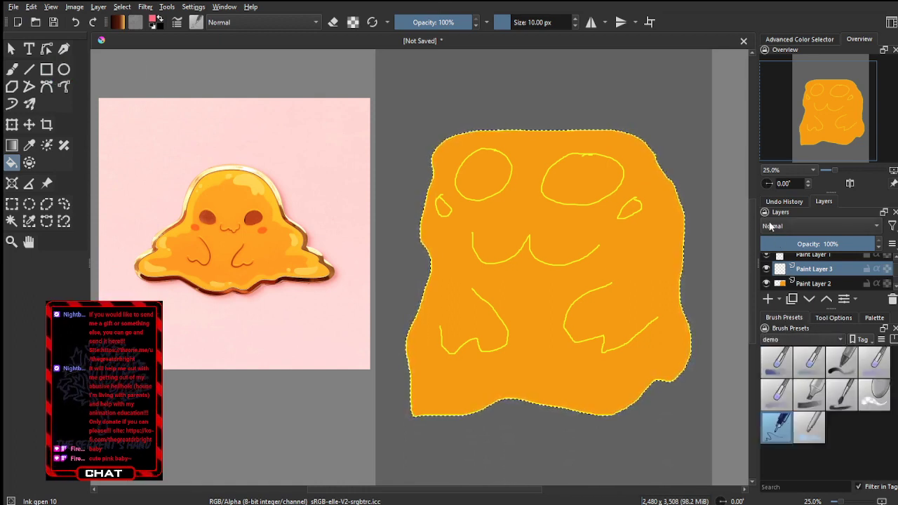
click(775, 402)
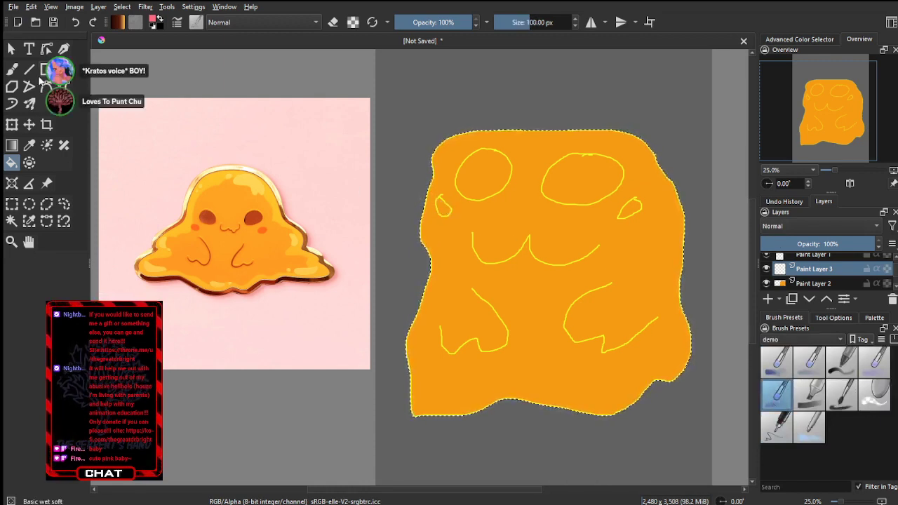
click(12, 68)
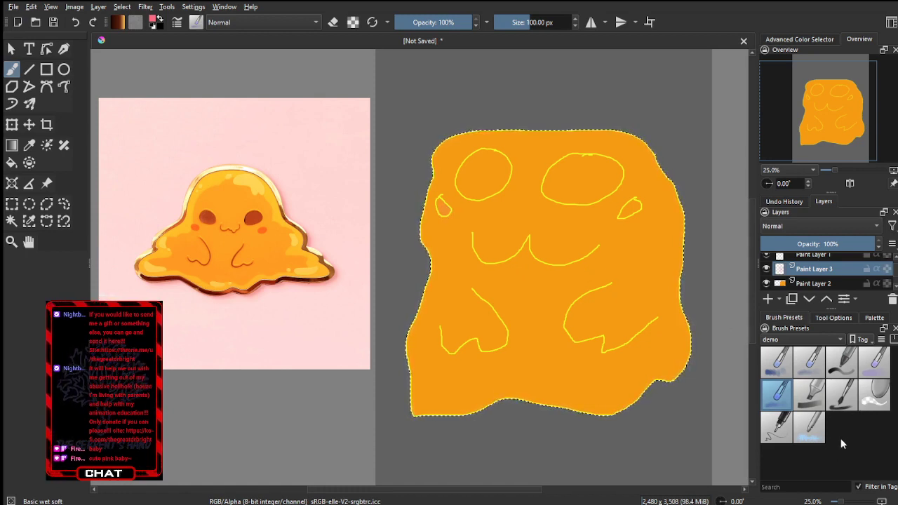
click(810, 363)
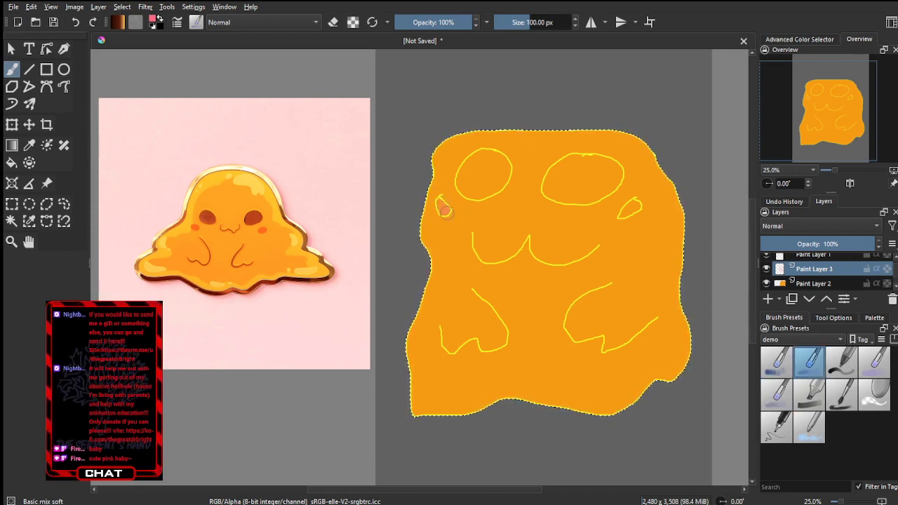
click(444, 209)
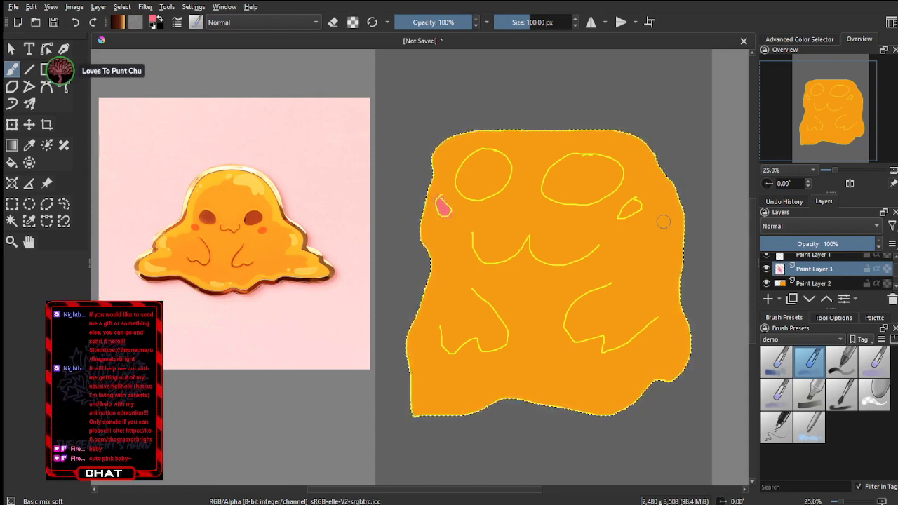
click(629, 209)
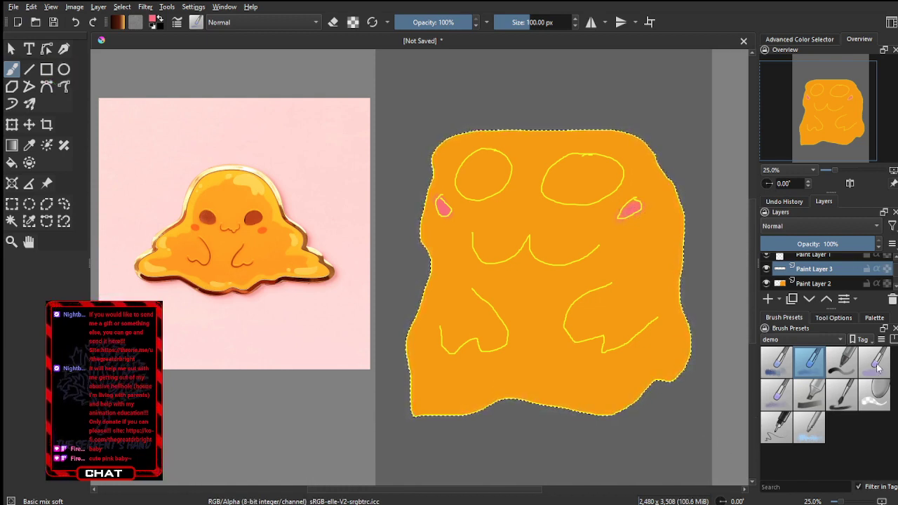
Colour both eye ovals solid brown on Paint Layer 3 with the Basic mix brush at 50 px
click(776, 362)
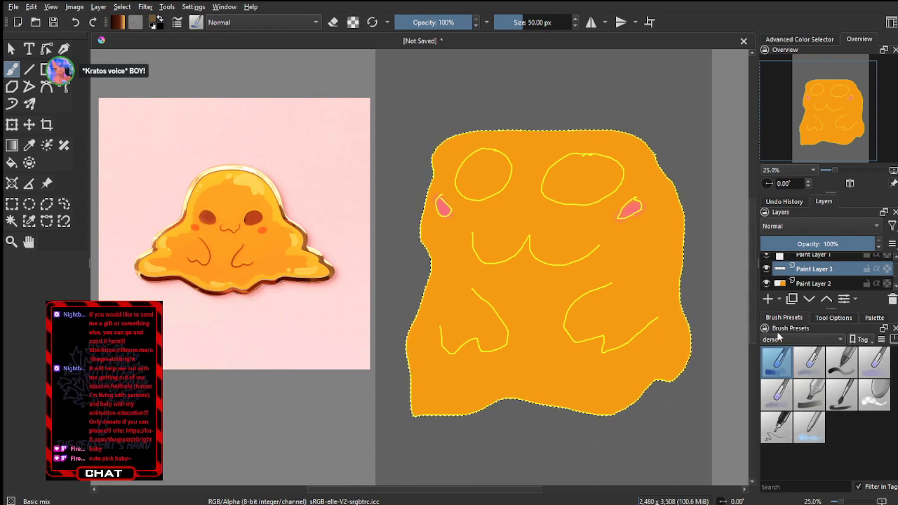
mouse_move(484, 152)
mouse_down()
mouse_move(460, 170)
mouse_move(463, 192)
mouse_move(475, 198)
mouse_move(510, 172)
mouse_move(485, 150)
mouse_up()
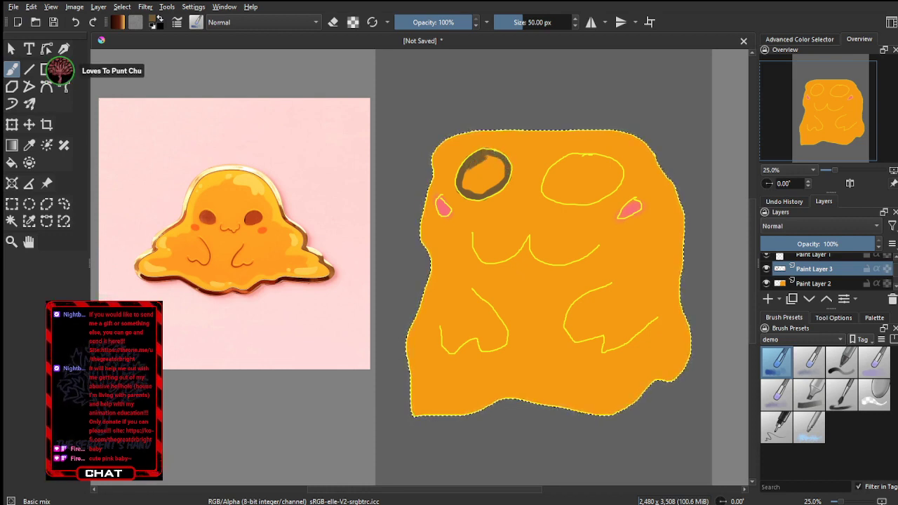
mouse_move(469, 179)
mouse_down()
mouse_move(484, 162)
mouse_move(471, 183)
mouse_move(466, 173)
mouse_move(479, 165)
mouse_move(475, 180)
mouse_up()
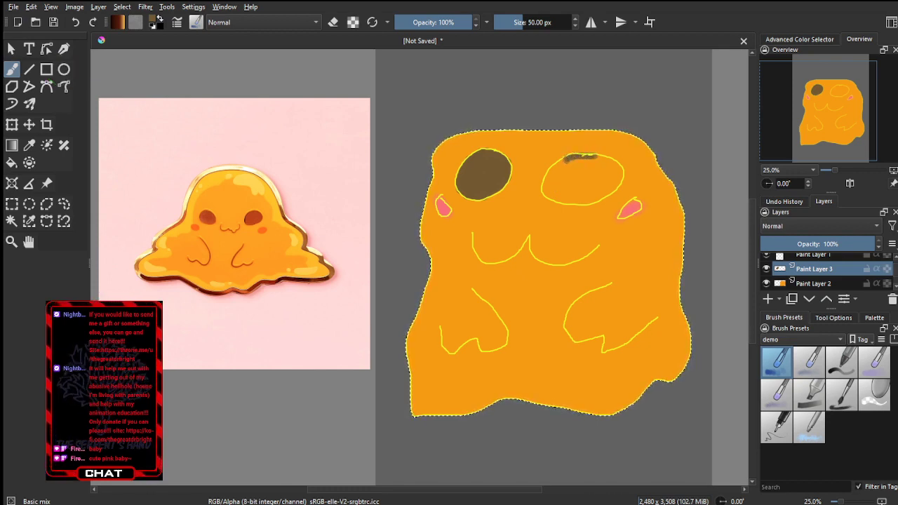
drag(545, 183, 583, 157)
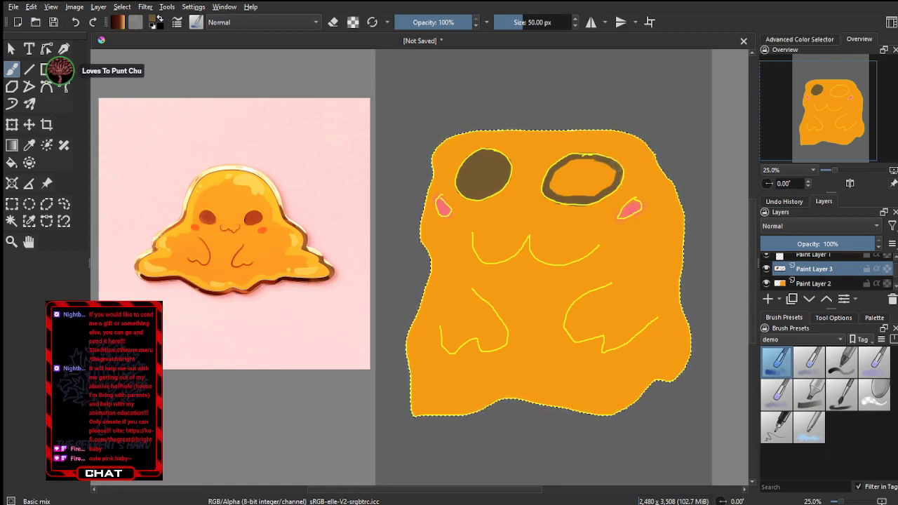
drag(581, 168, 611, 165)
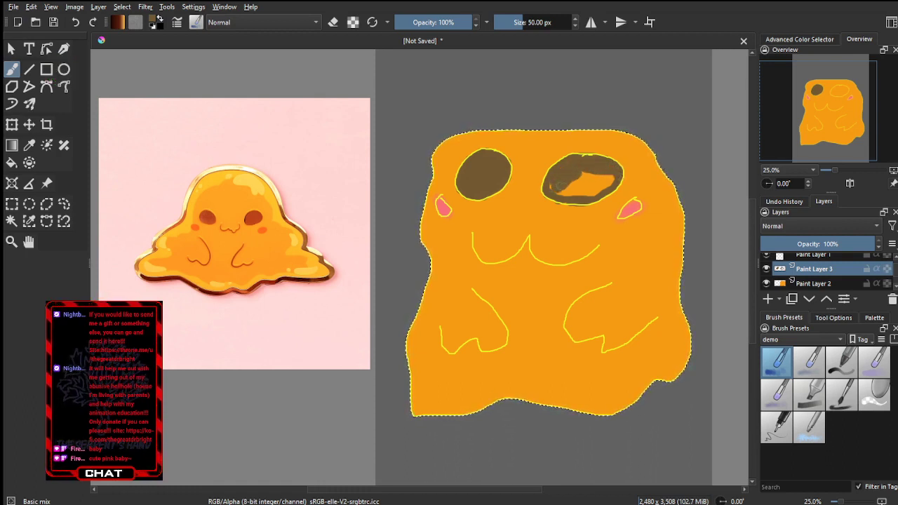
drag(562, 189, 579, 175)
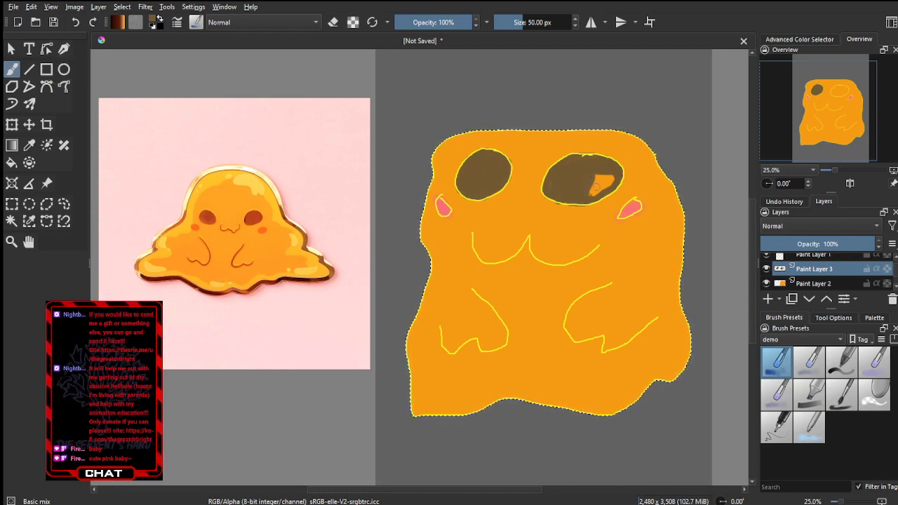
drag(598, 188, 587, 186)
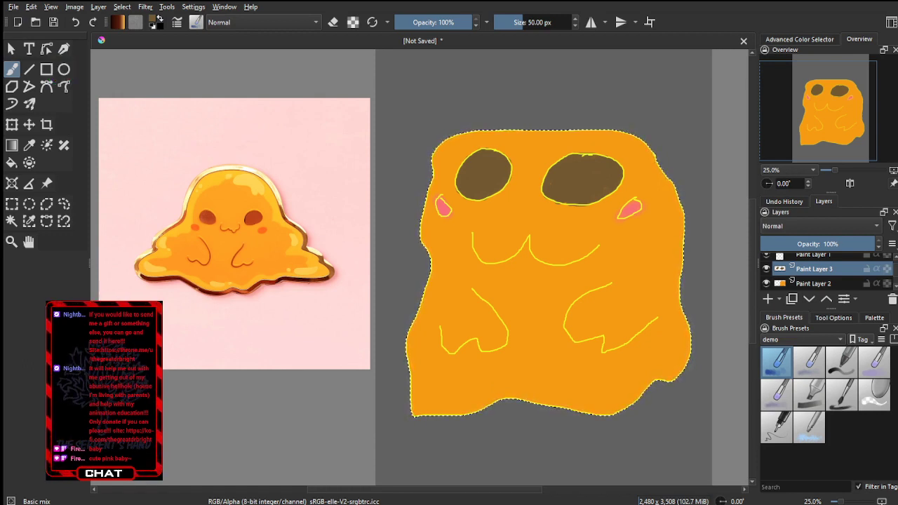
Add a new paint layer directly above Paint Layer 3 and set the brush colour to dark red
click(770, 301)
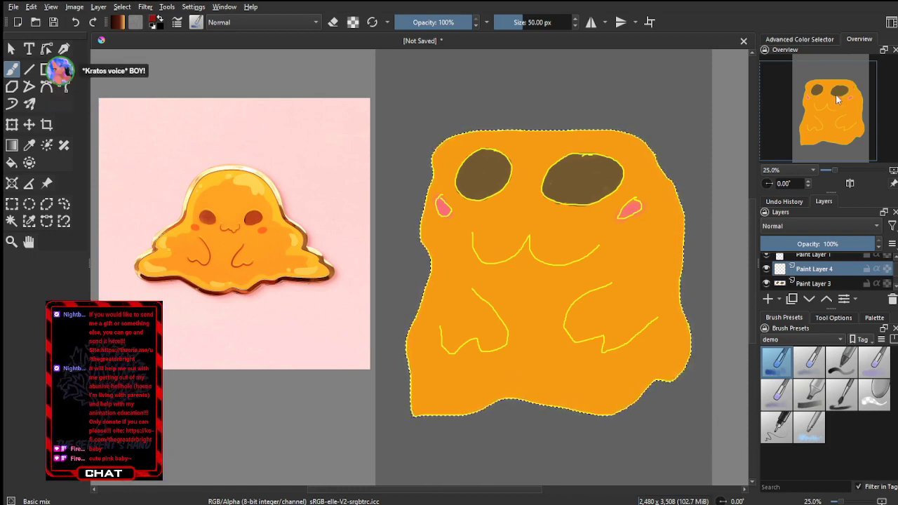
click(829, 40)
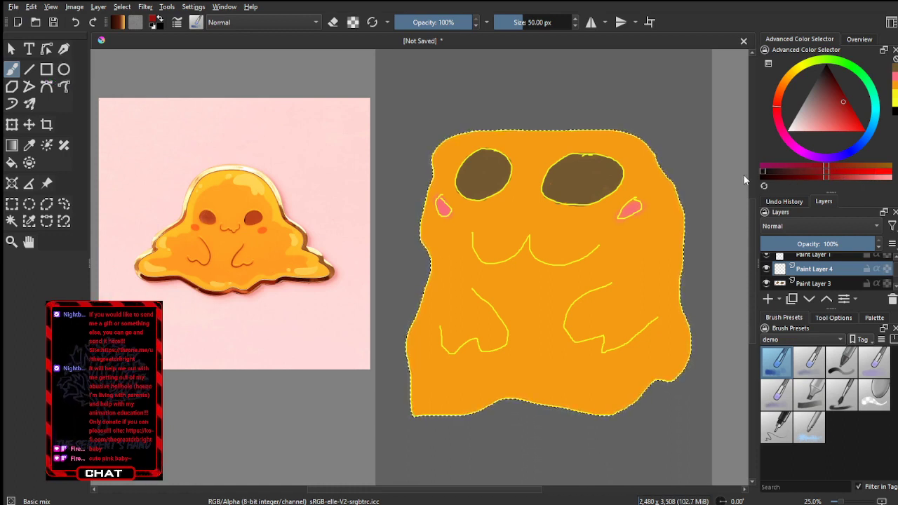
click(837, 174)
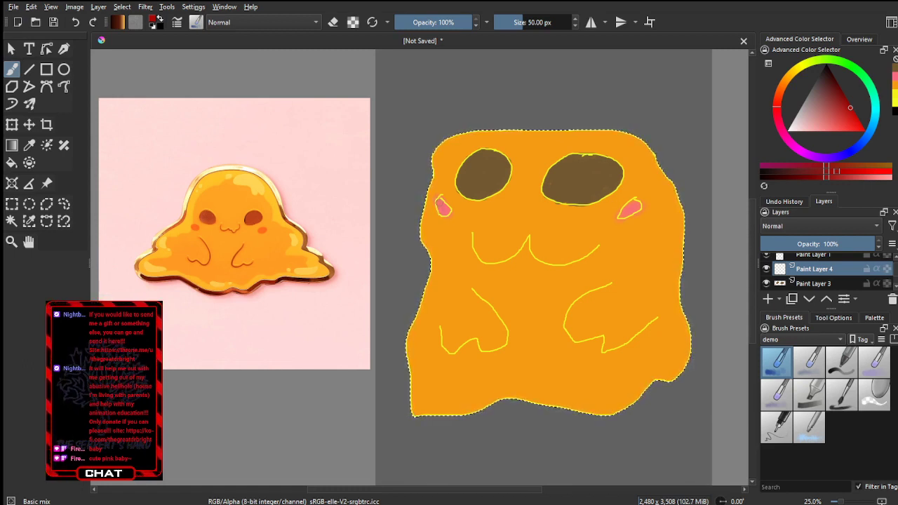
Paint both cheek marks and both eye ovals solid dark red on Paint Layer 4 with the Basic mix brush at 50 px
drag(440, 203, 444, 212)
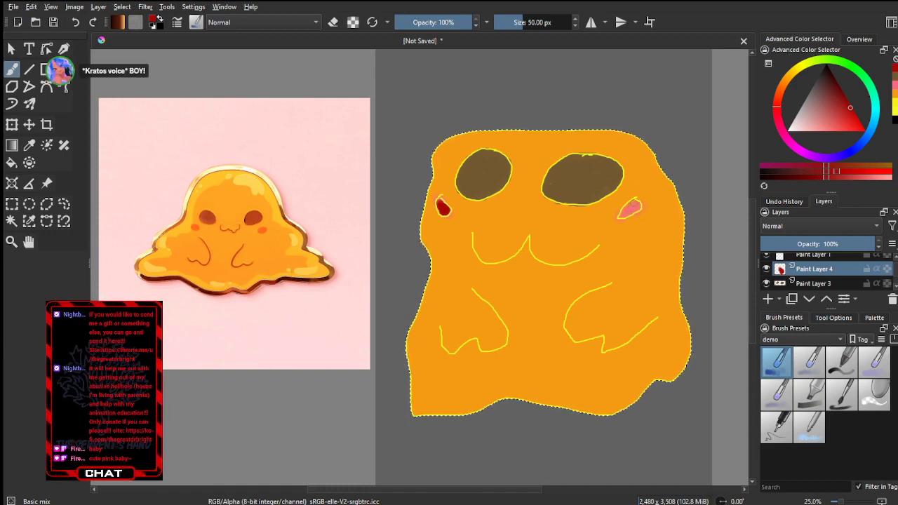
drag(630, 203, 622, 212)
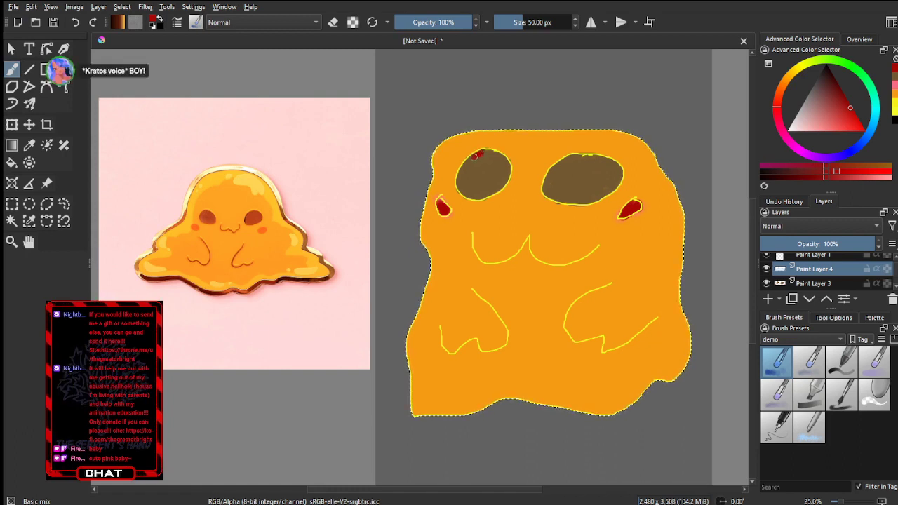
drag(482, 152, 463, 167)
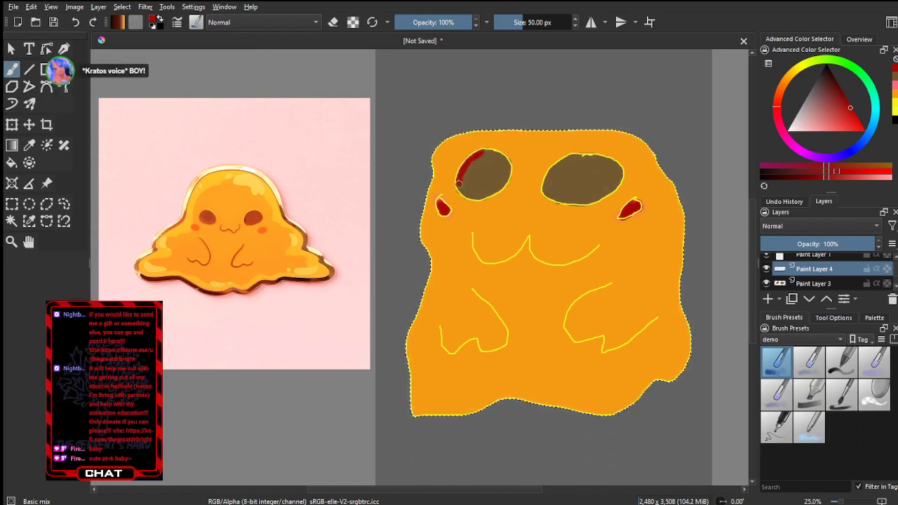
mouse_move(468, 193)
mouse_down()
mouse_move(509, 171)
mouse_move(483, 152)
mouse_move(463, 185)
mouse_move(471, 168)
mouse_move(479, 171)
mouse_move(475, 192)
mouse_move(505, 172)
mouse_up()
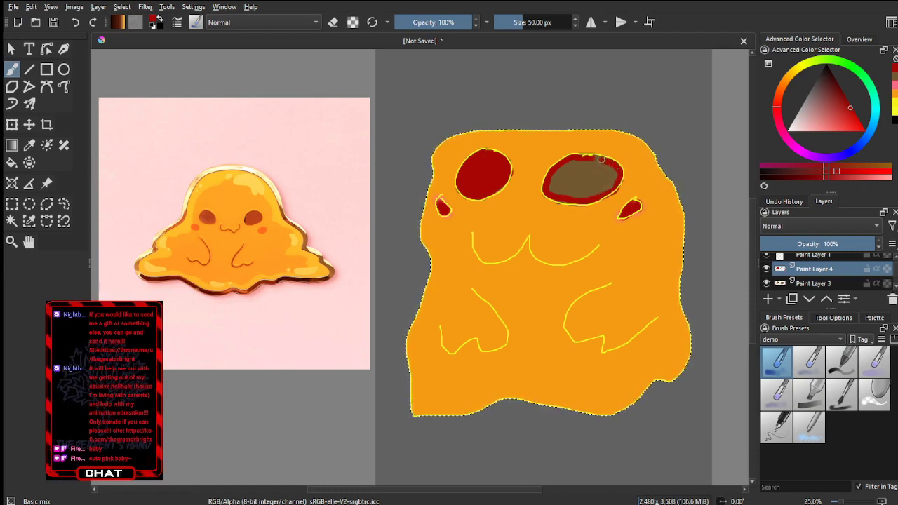
drag(595, 158, 537, 166)
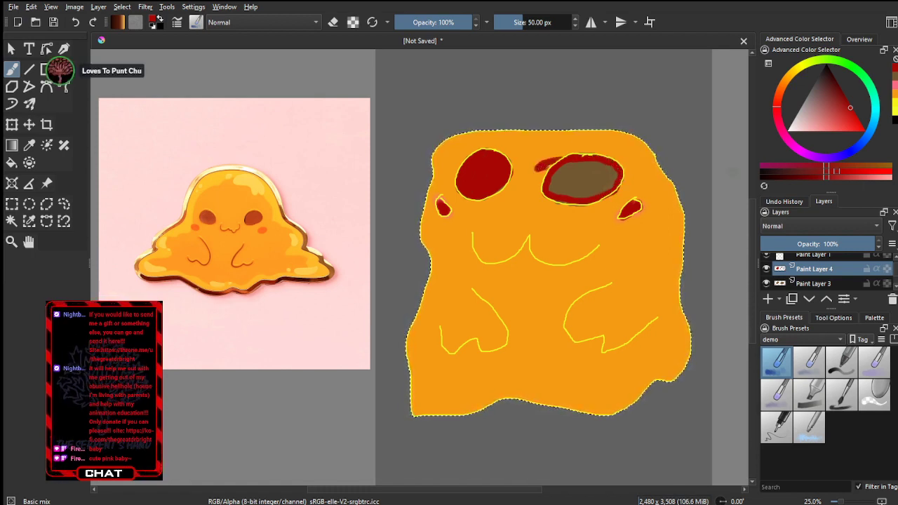
click(75, 22)
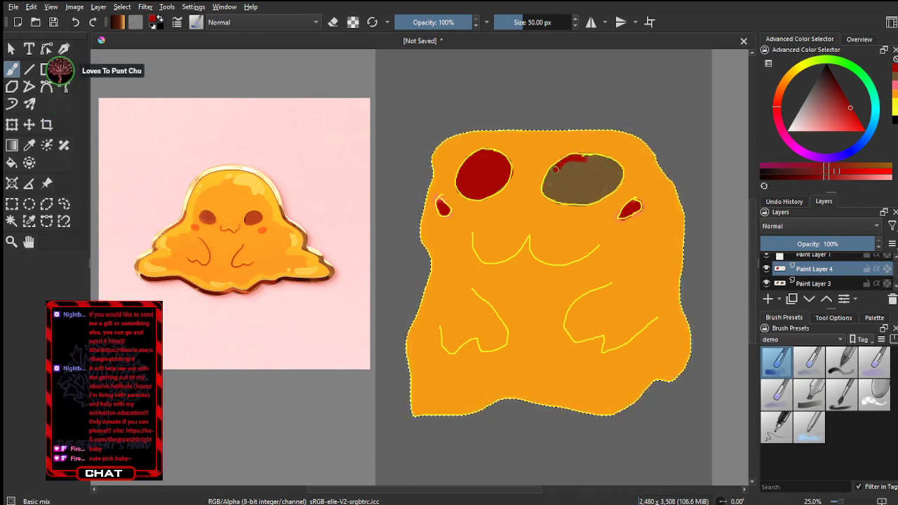
drag(553, 172, 547, 180)
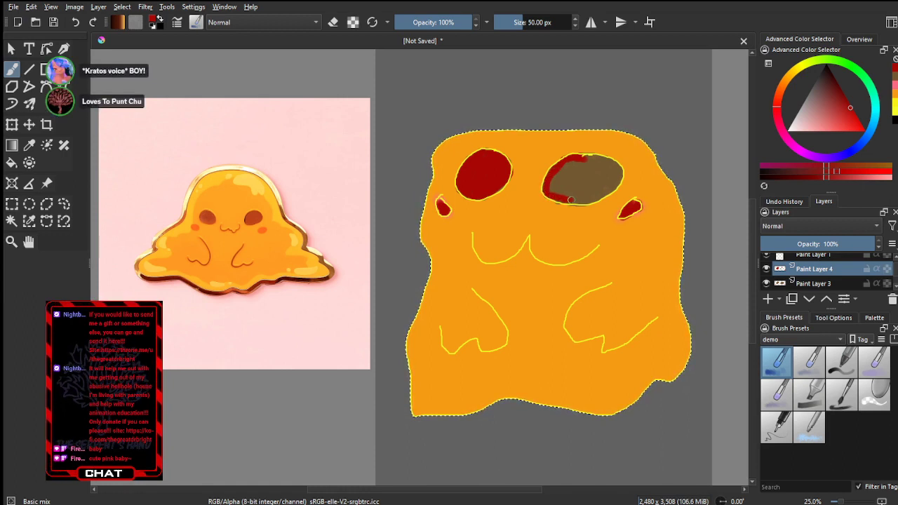
drag(576, 199, 598, 195)
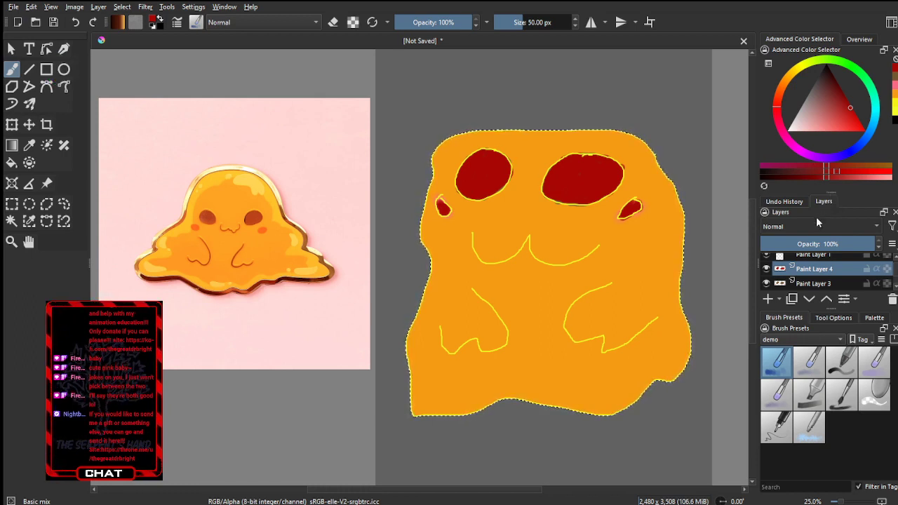
Set Paint Layer 4 to Multiply blending at 50% opacity and lock its alpha
scroll(814, 215, down, 1)
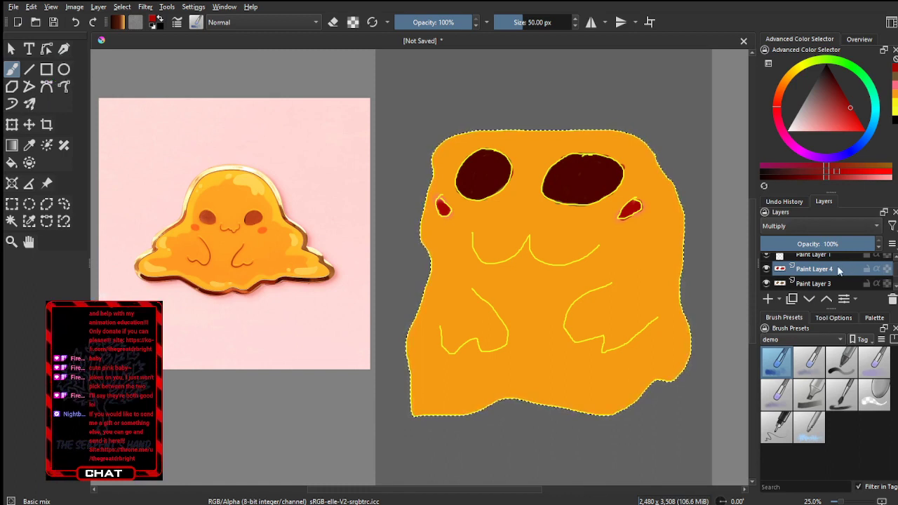
click(868, 243)
mouse_move(869, 244)
mouse_down()
mouse_move(803, 244)
mouse_move(826, 244)
mouse_move(815, 247)
mouse_up()
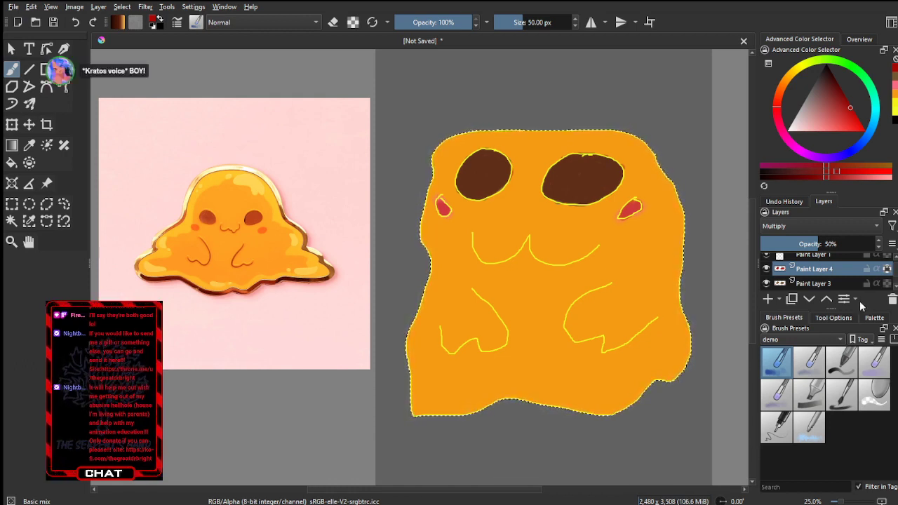
Pick blue and shade the rims of both eyes and the cheek marks on Paint Layer 4
click(854, 147)
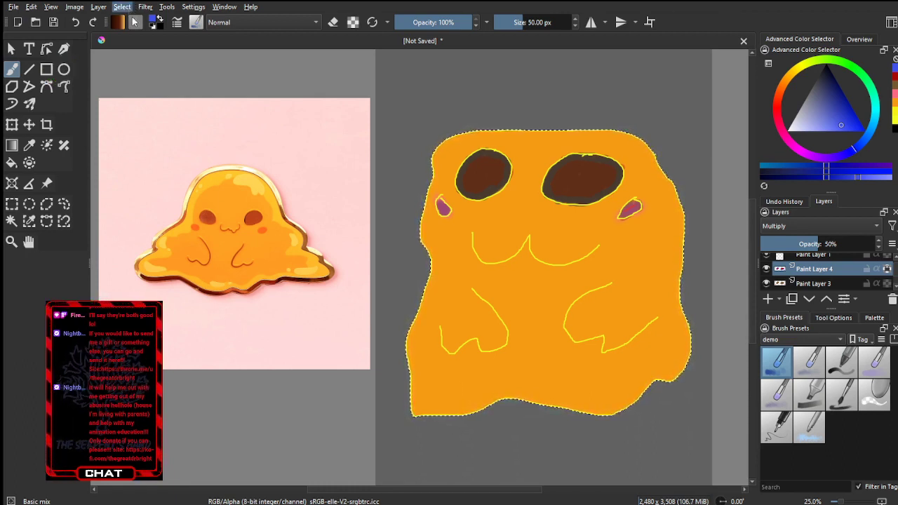
Clear the selection and reselect the slime's body, using Contiguous Selection outside its outline on Paint Layer 1 and inverting the result
key(ctrl+shift+a)
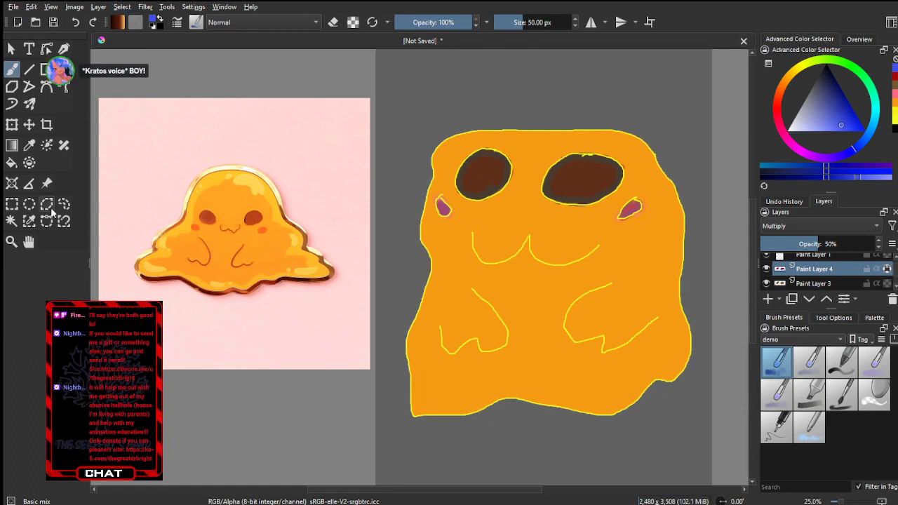
click(11, 221)
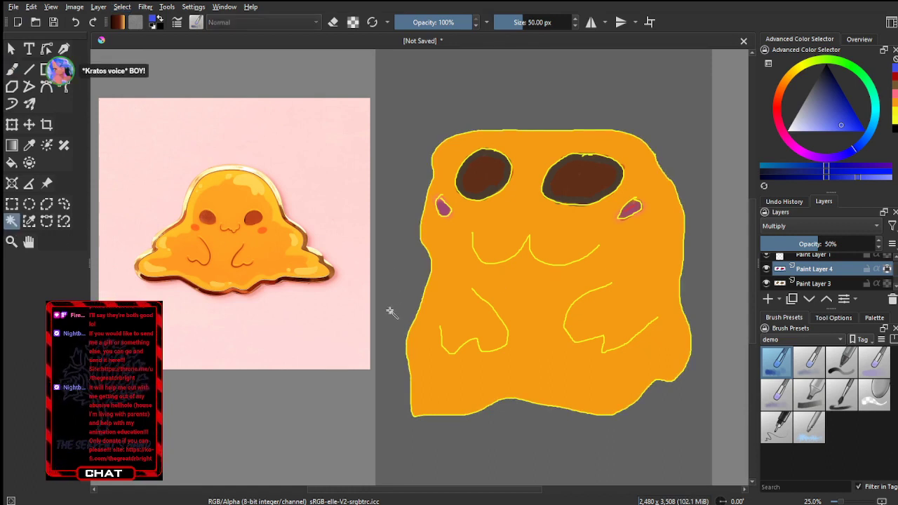
scroll(825, 287, down, 2)
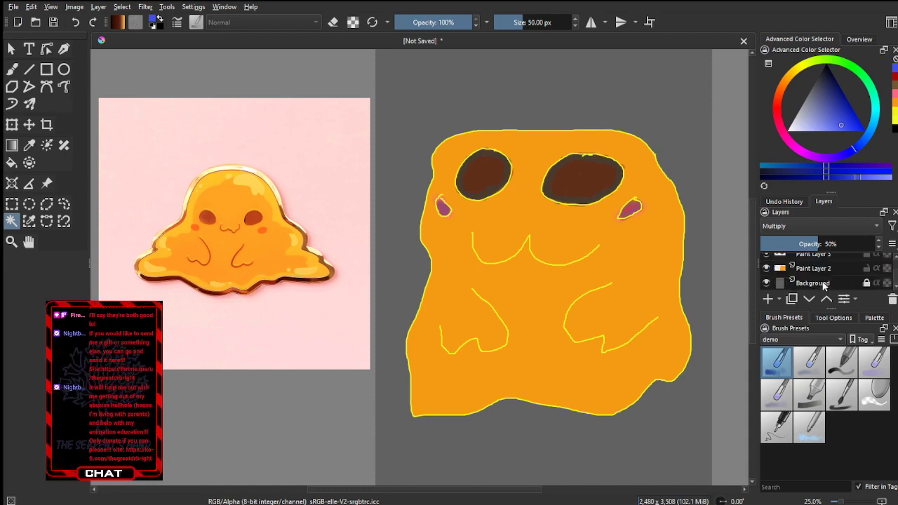
click(817, 269)
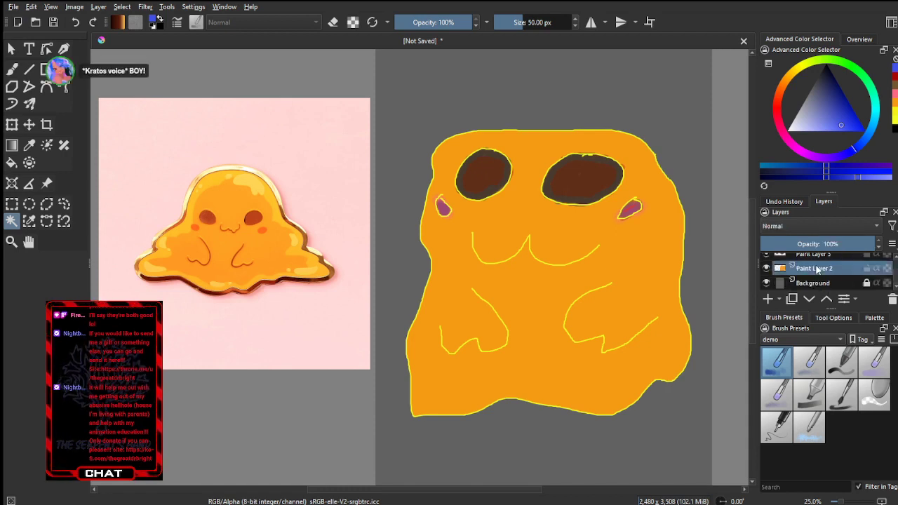
scroll(815, 275, up, 2)
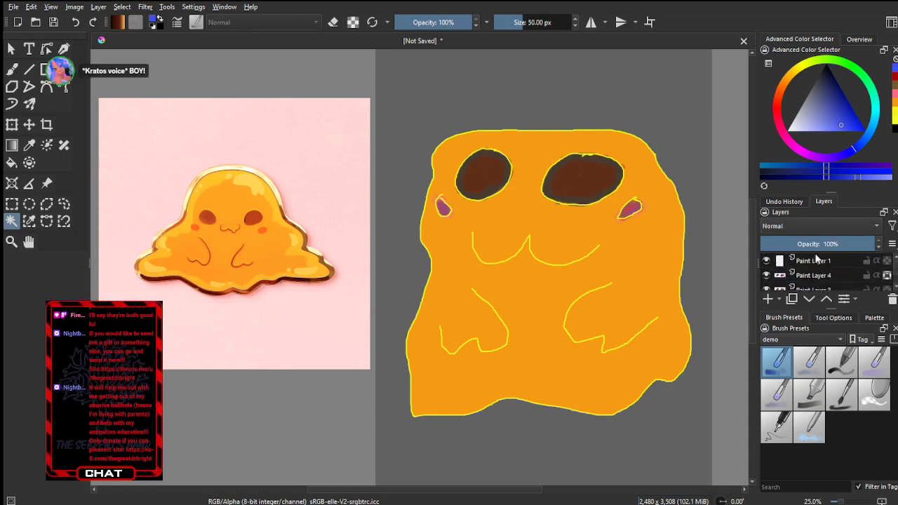
click(815, 260)
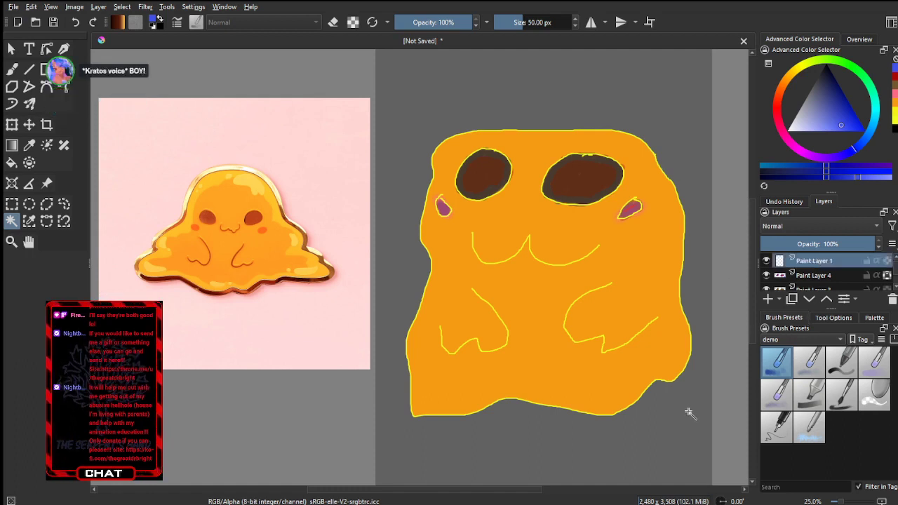
click(557, 96)
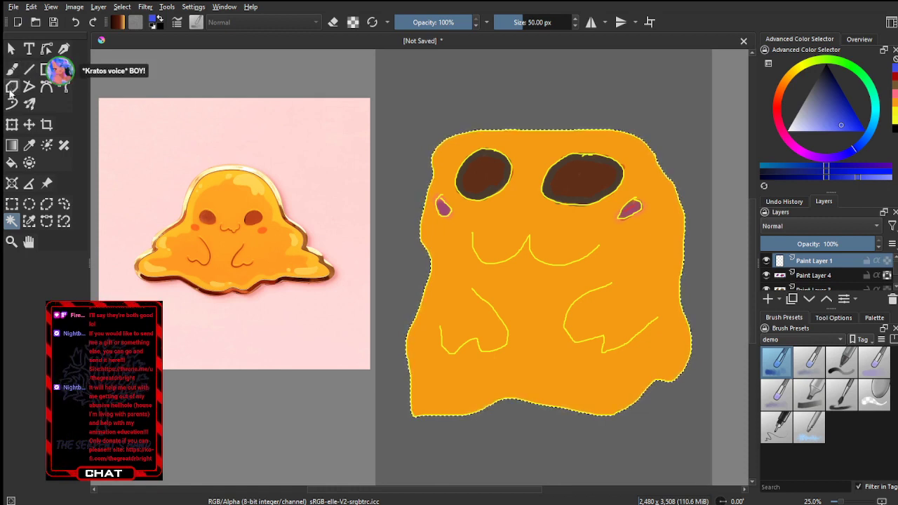
Choose the Gradient tool, add a new paint layer above Paint Layer 1 and set the foreground colour to golden yellow
click(13, 146)
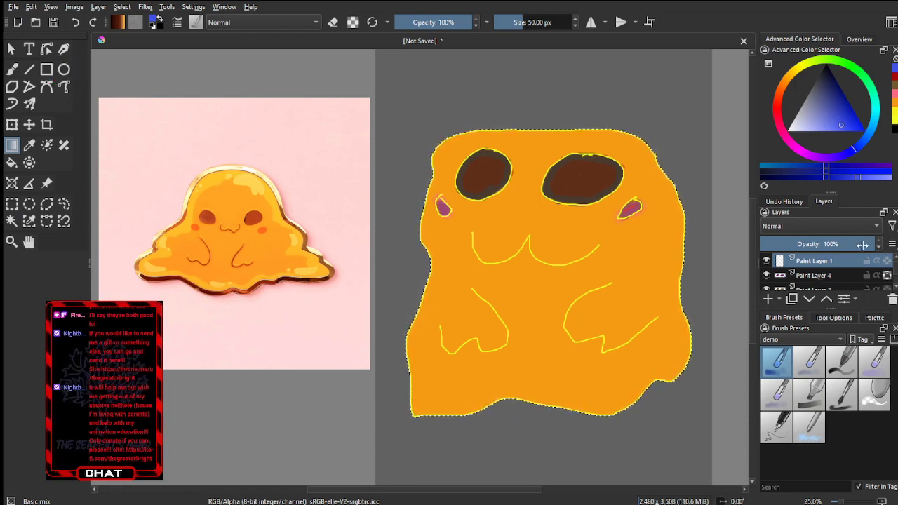
click(767, 299)
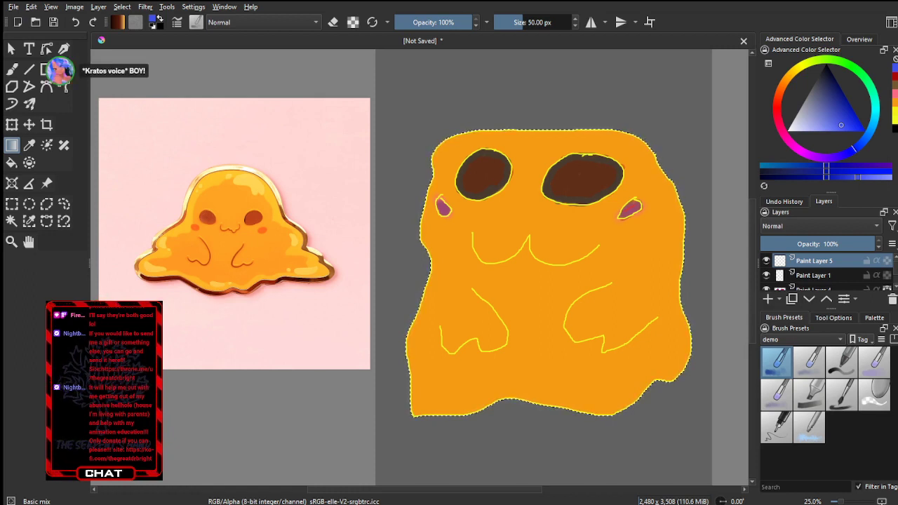
click(791, 77)
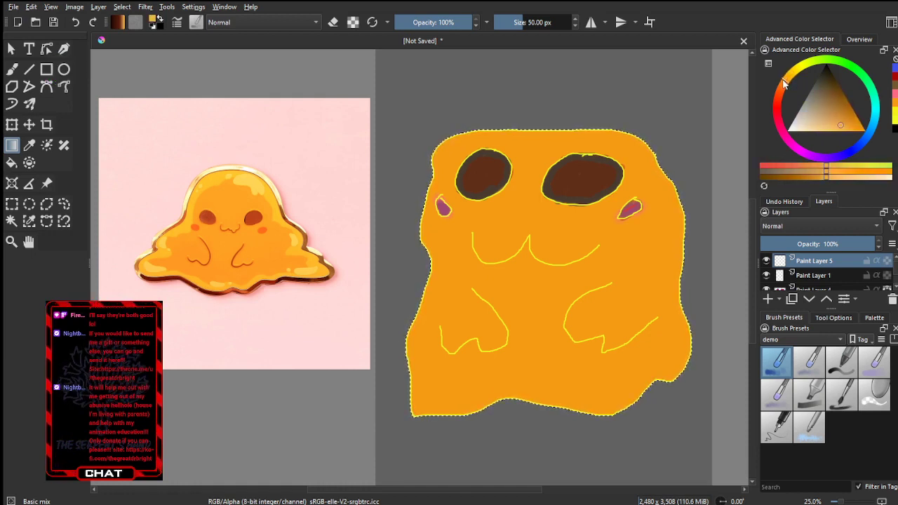
mouse_move(782, 89)
mouse_down()
mouse_move(778, 104)
mouse_move(783, 83)
mouse_up()
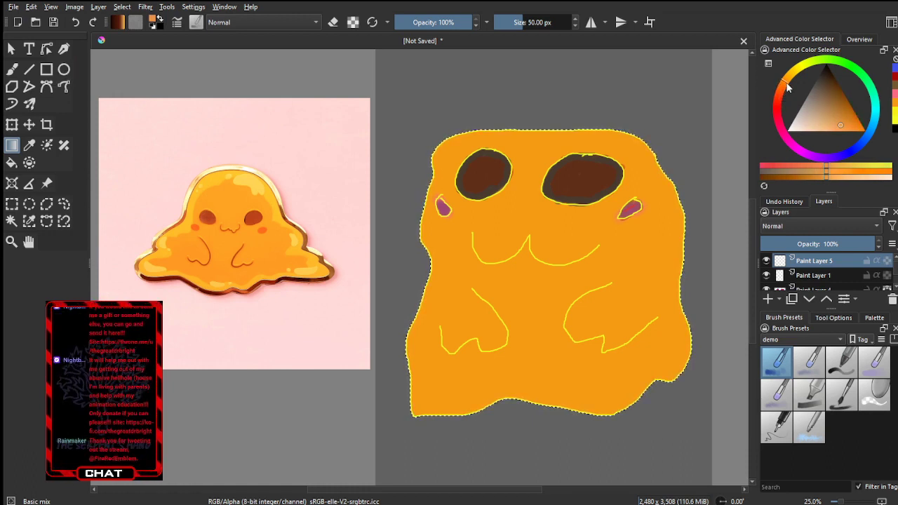
click(845, 178)
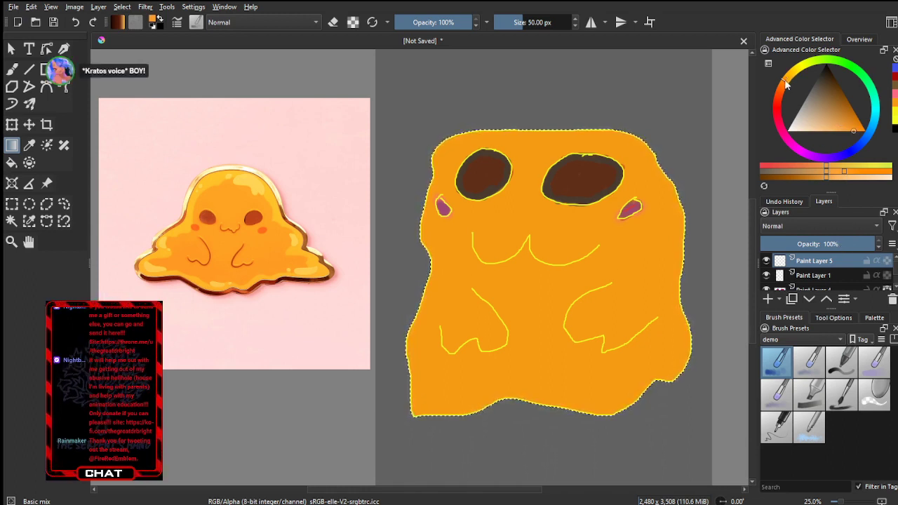
drag(789, 83, 794, 79)
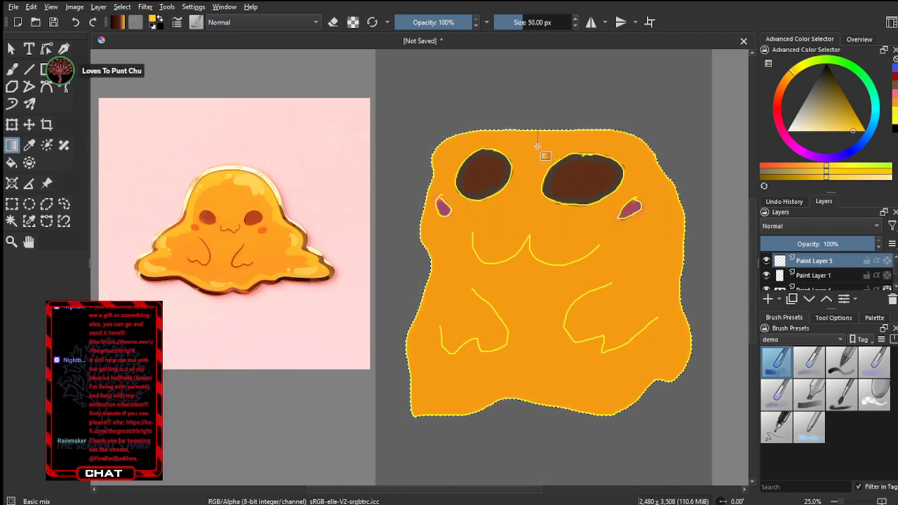
Shade the slime's top edge on Paint Layer 5 with a yellow-to-transparent gradient and set the layer's opacity to 92%
drag(537, 146, 537, 147)
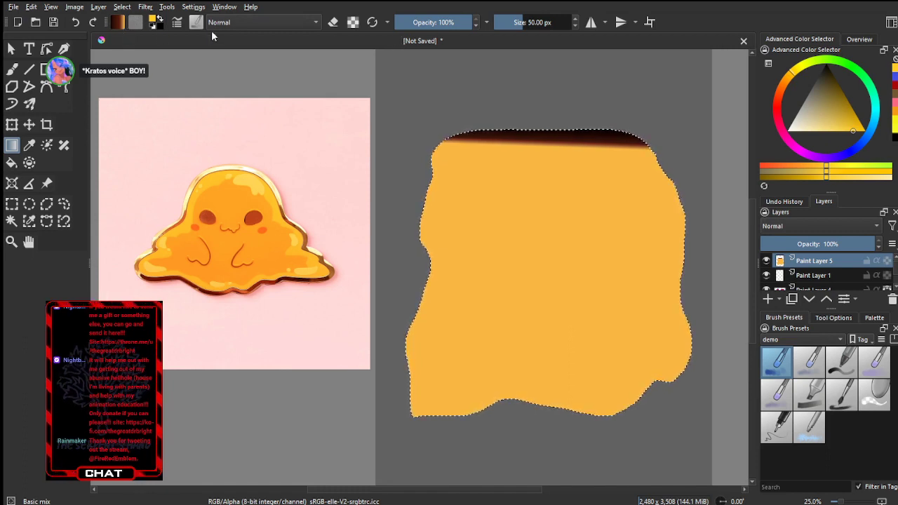
click(77, 23)
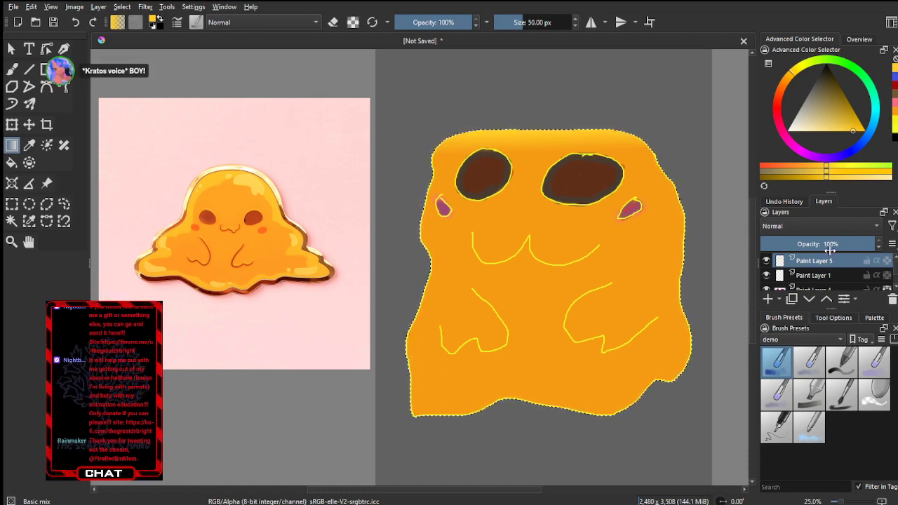
mouse_move(829, 247)
mouse_down()
mouse_move(837, 244)
mouse_move(754, 244)
mouse_move(876, 243)
mouse_move(863, 246)
mouse_up()
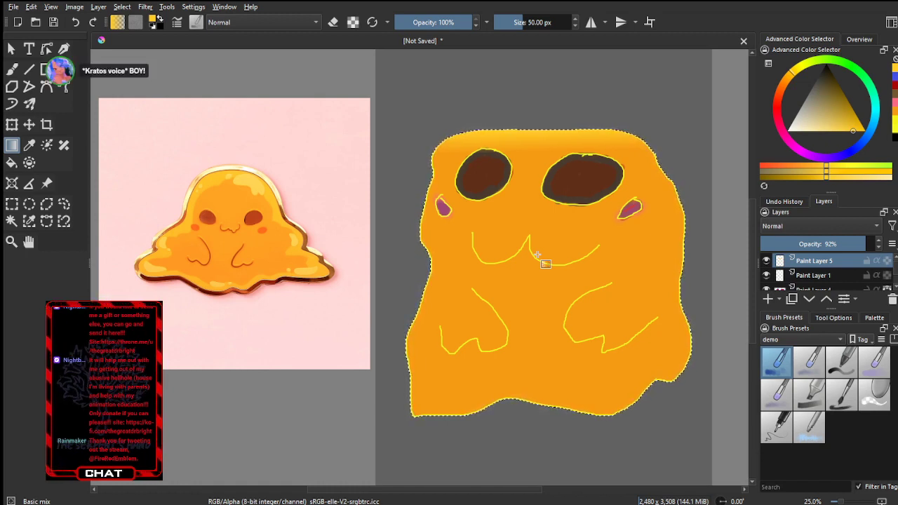
Apply yellow-to-transparent gradients along the slime's bottom edge on a new paint layer above Paint Layer 1, and set its opacity to 51%
click(832, 278)
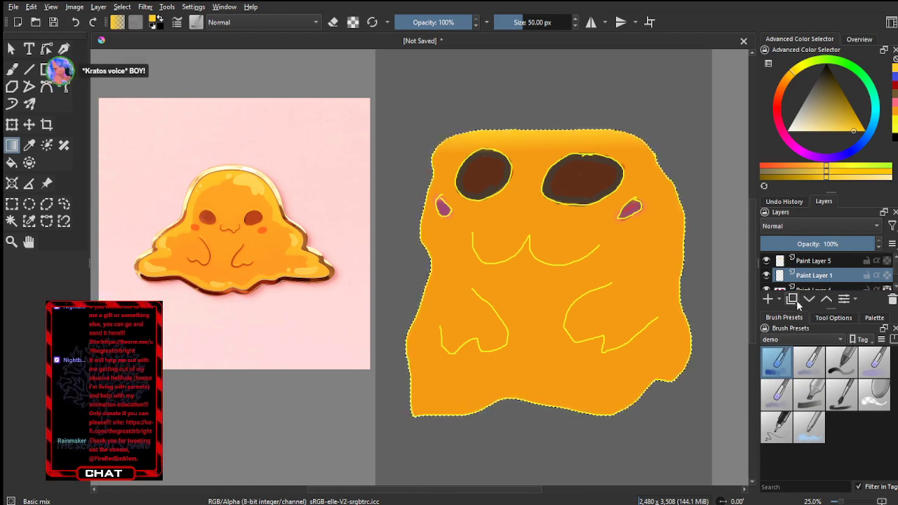
click(767, 299)
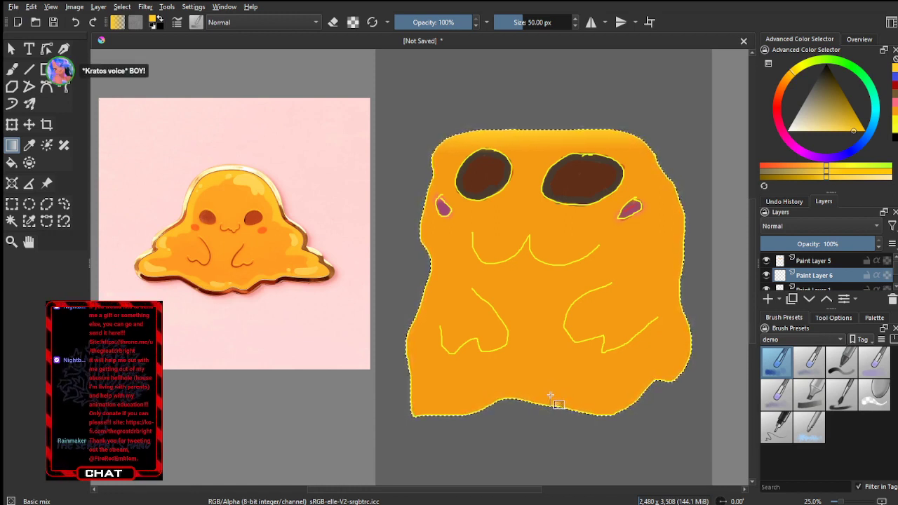
mouse_move(550, 396)
mouse_down()
mouse_move(435, 405)
mouse_move(603, 407)
mouse_move(653, 393)
mouse_up()
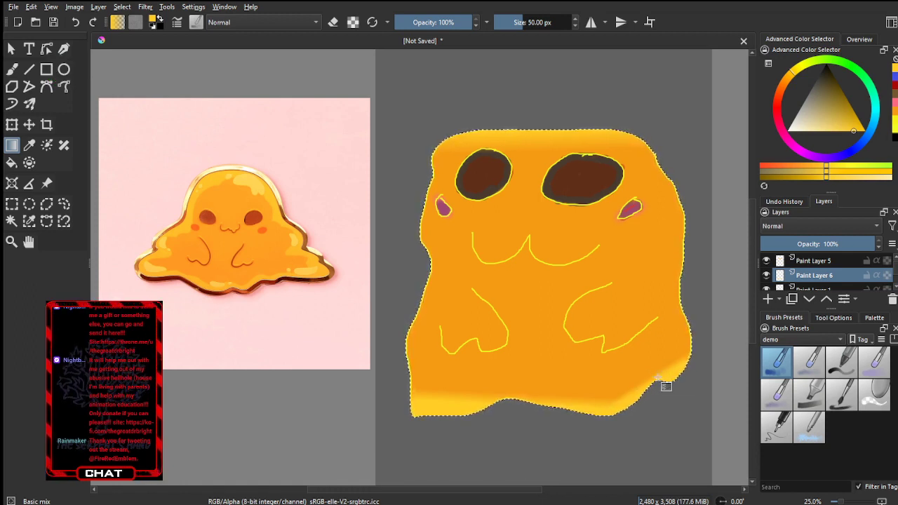
mouse_move(662, 385)
mouse_down()
mouse_move(517, 393)
mouse_move(517, 401)
mouse_up()
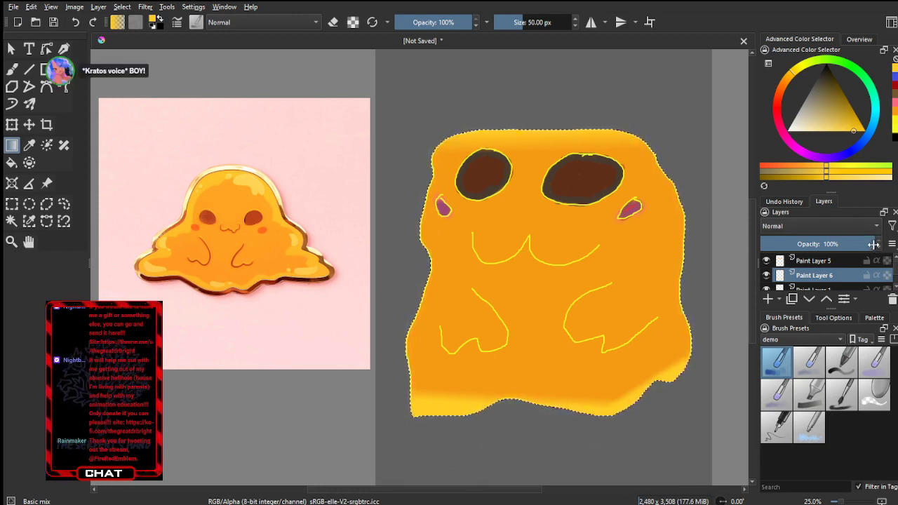
drag(873, 243, 864, 243)
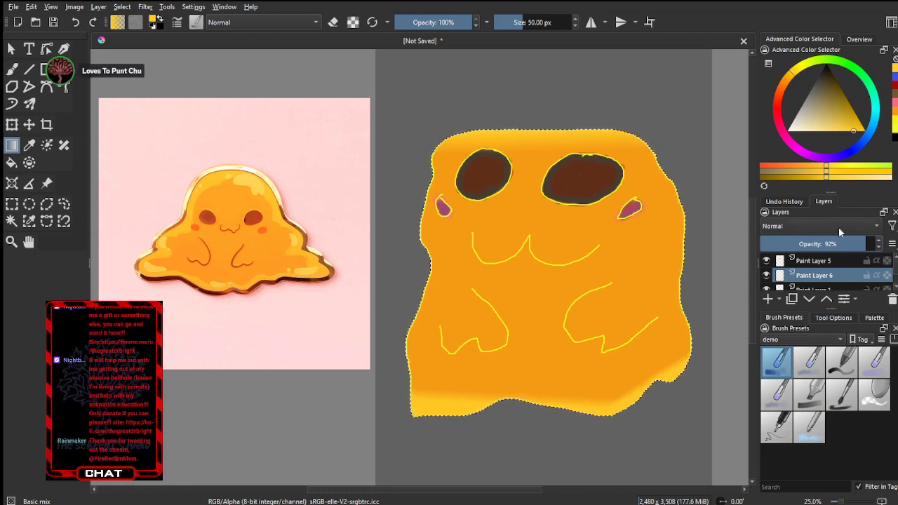
drag(868, 243, 819, 249)
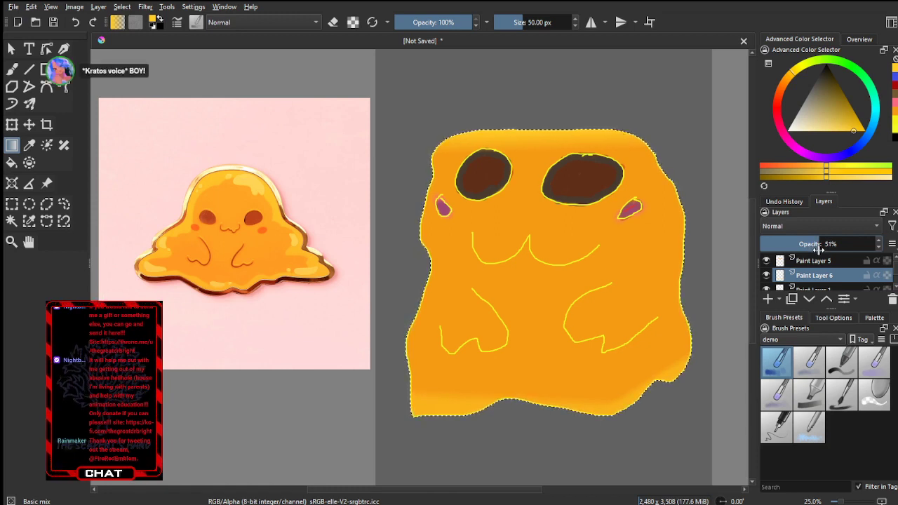